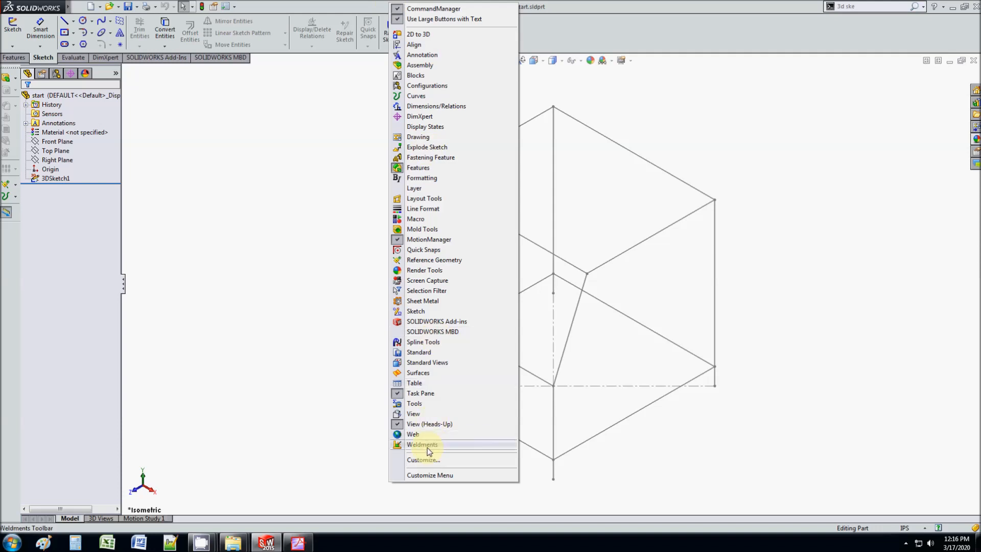
- Show the Weldments toolbar, place it in the empty area above the model and widen it to a single row
{"action": "left_click", "coordinate": [423, 444]}
{"action": "left_click_drag", "start_coordinate": [746, 136], "coordinate": [694, 87]}
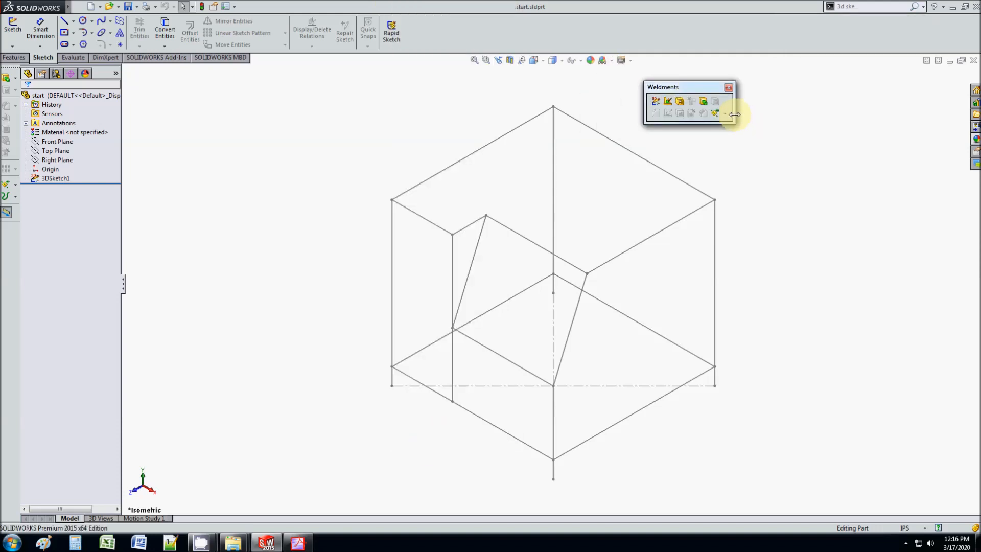
{"action": "left_click_drag", "start_coordinate": [735, 114], "coordinate": [894, 111]}
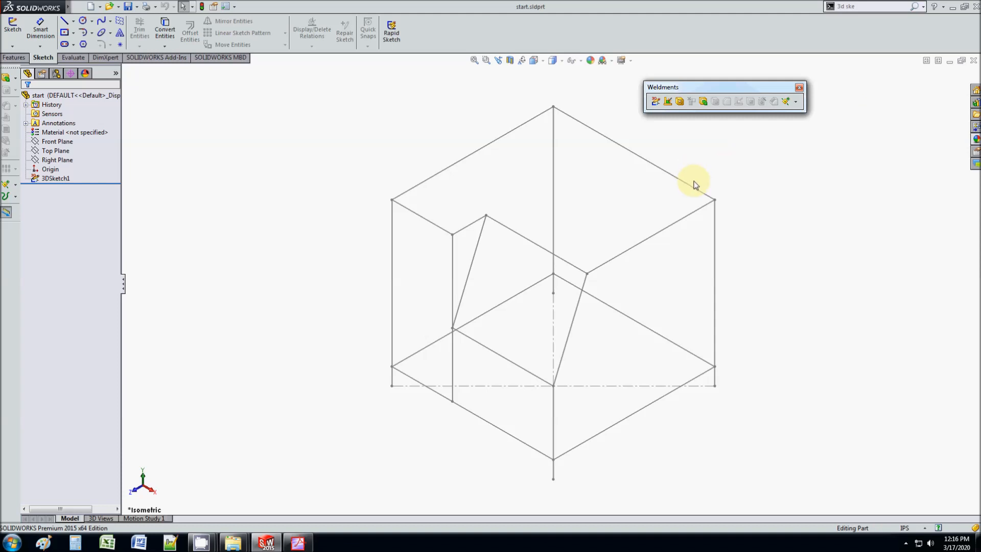
- Start a Structural Member and choose the square tube type in size 4 x 4 x 0.25
{"action": "left_click", "coordinate": [681, 102]}
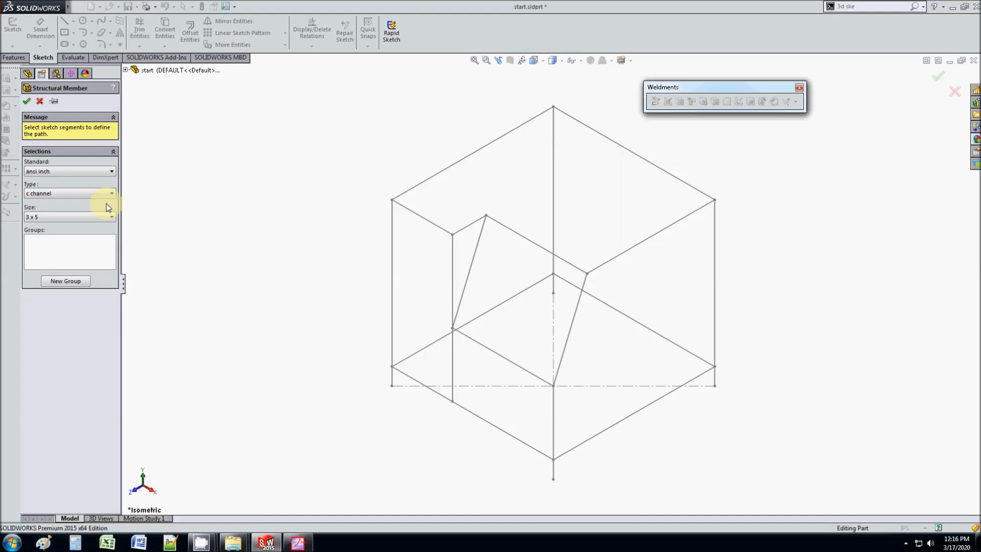
{"action": "left_click", "coordinate": [70, 193]}
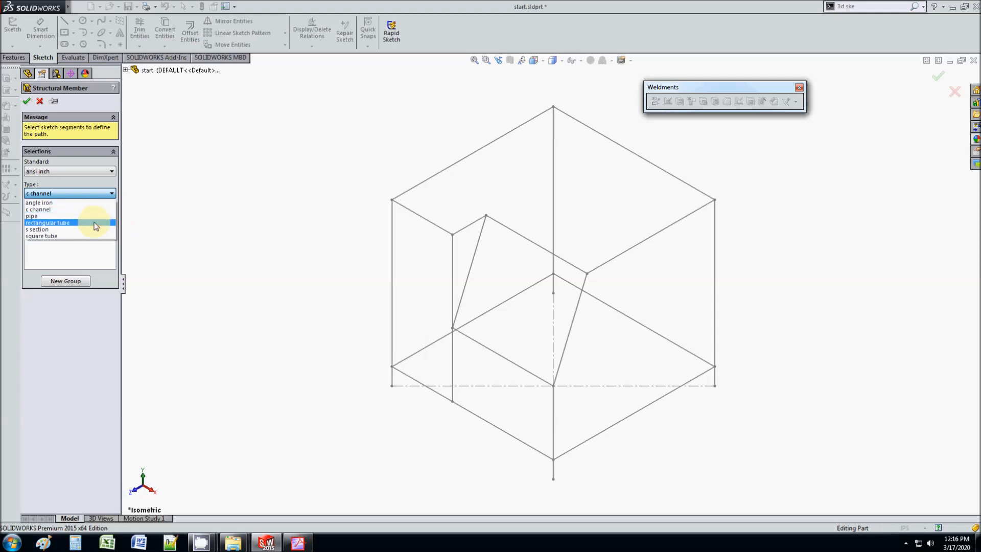
{"action": "left_click", "coordinate": [72, 236]}
{"action": "left_click", "coordinate": [72, 217]}
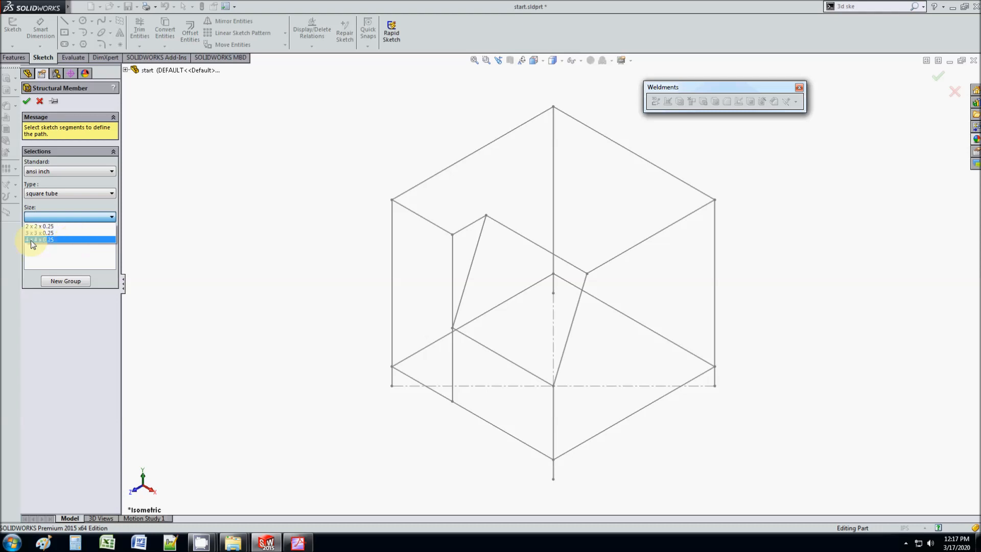
{"action": "left_click", "coordinate": [49, 240]}
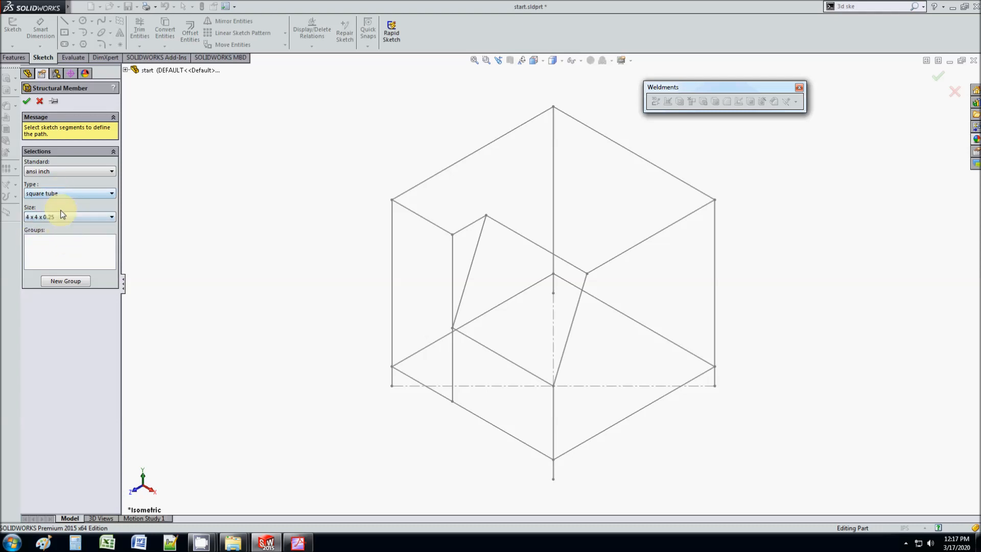
- Switch to Firefox, open the McMaster-Carr site and search for steel hollow bars
{"action": "left_click", "coordinate": [952, 7]}
{"action": "left_click", "coordinate": [658, 4]}
{"action": "left_click", "coordinate": [934, 4]}
{"action": "double_click", "coordinate": [18, 122]}
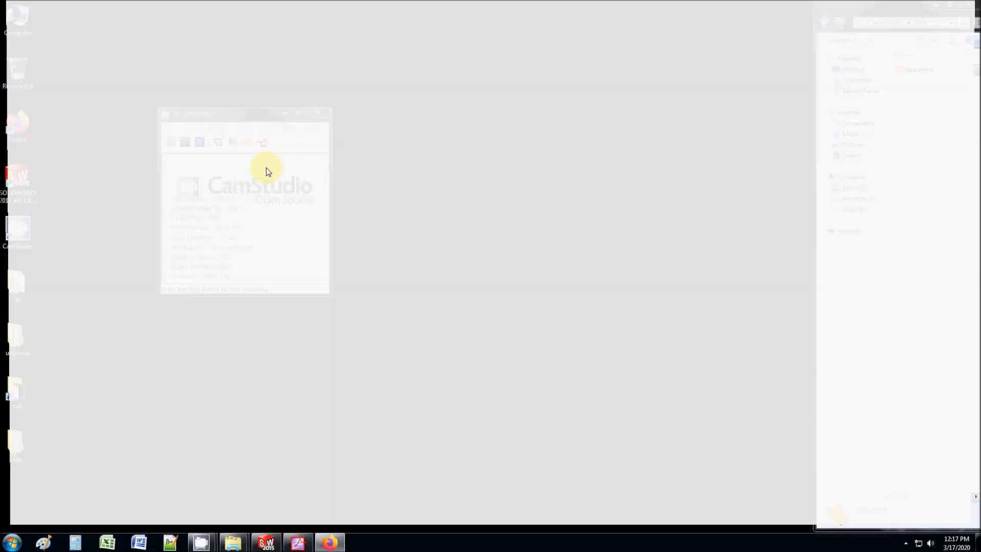
{"action": "type", "text": "mc"}
{"action": "key", "text": "Return"}
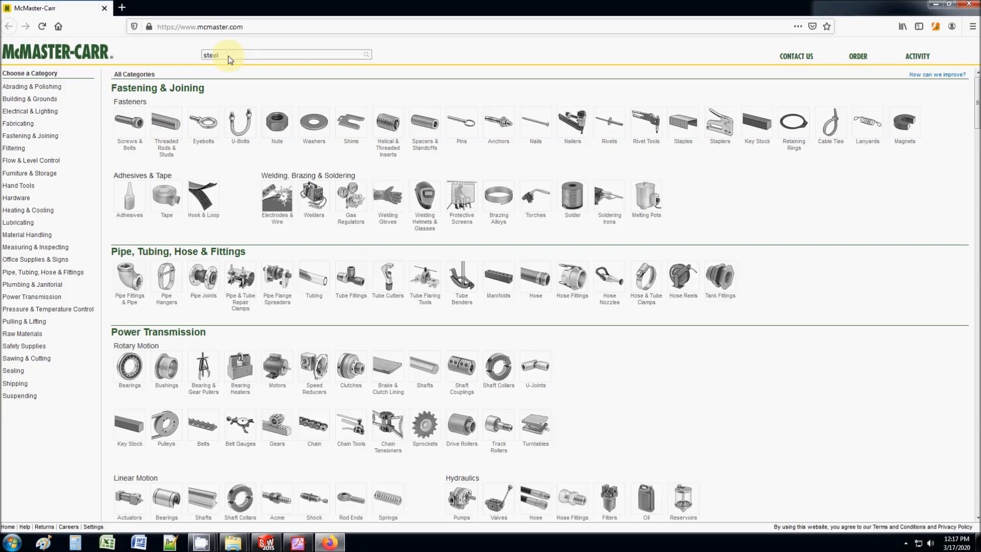
{"action": "key", "text": "Return"}
{"action": "left_click", "coordinate": [367, 132]}
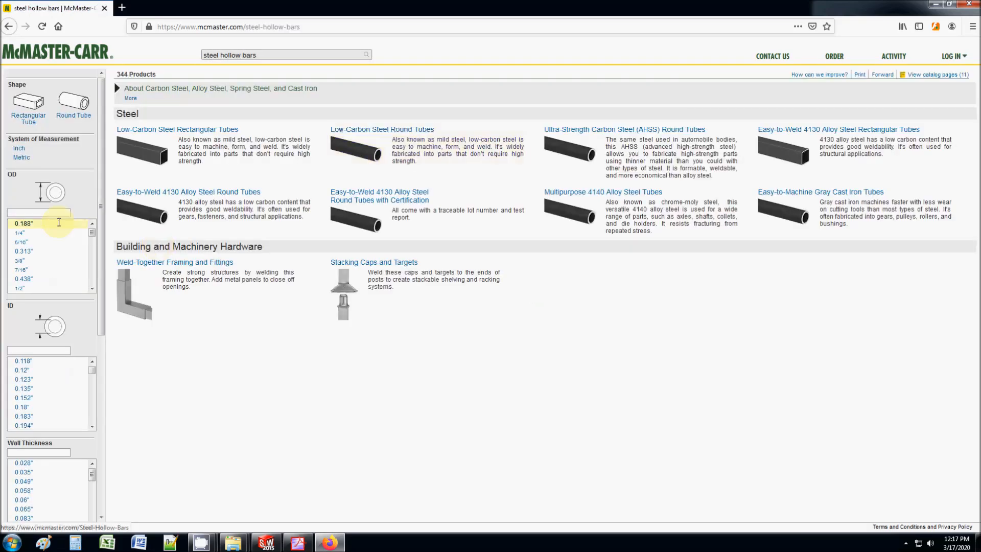
- Examine the low-carbon steel rectangular tubes and the product details of 6527K174, and return to SOLIDWORKS
{"action": "scroll", "coordinate": [51, 358], "scroll_direction": "down", "scroll_amount": 7}
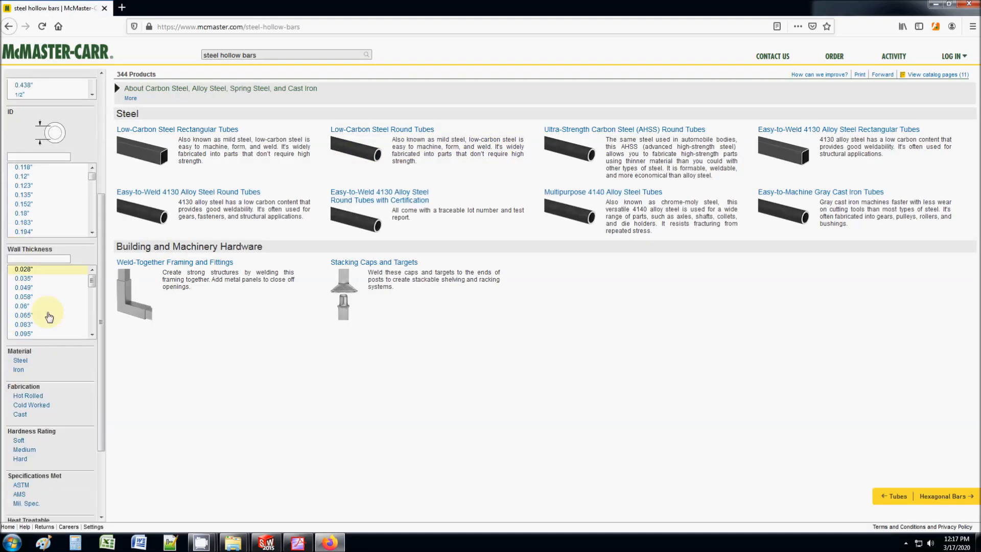
{"action": "scroll", "coordinate": [49, 317], "scroll_direction": "down", "scroll_amount": 4}
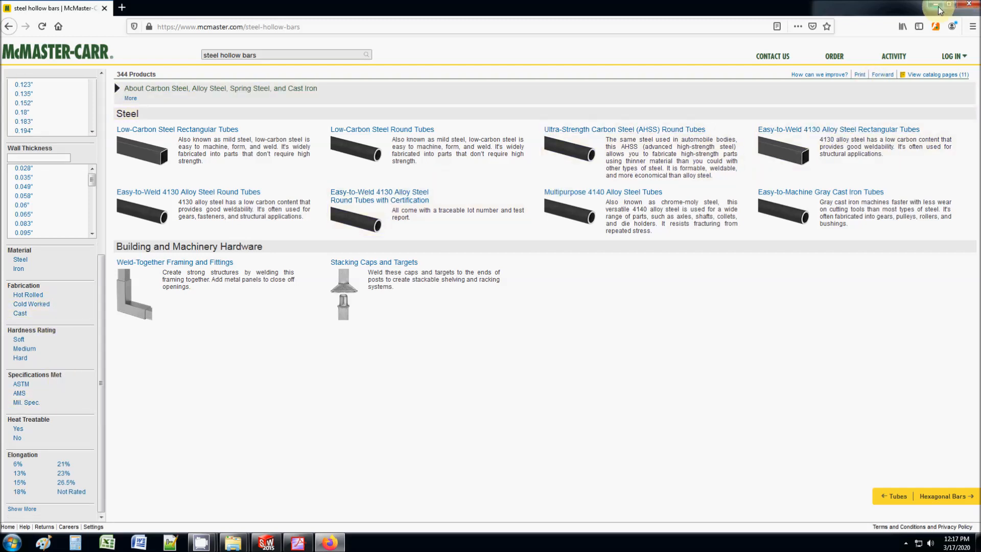
{"action": "left_click", "coordinate": [205, 130]}
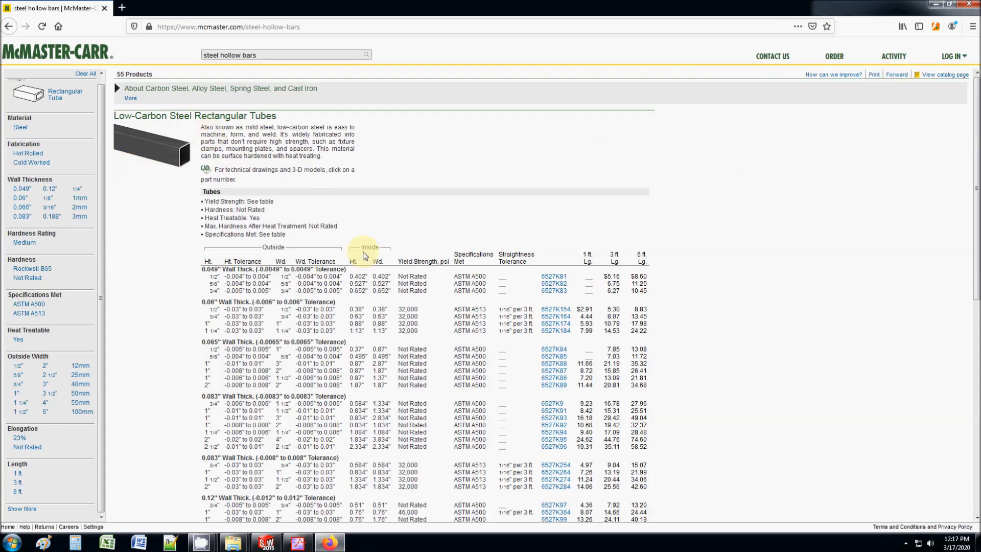
{"action": "left_click", "coordinate": [561, 320]}
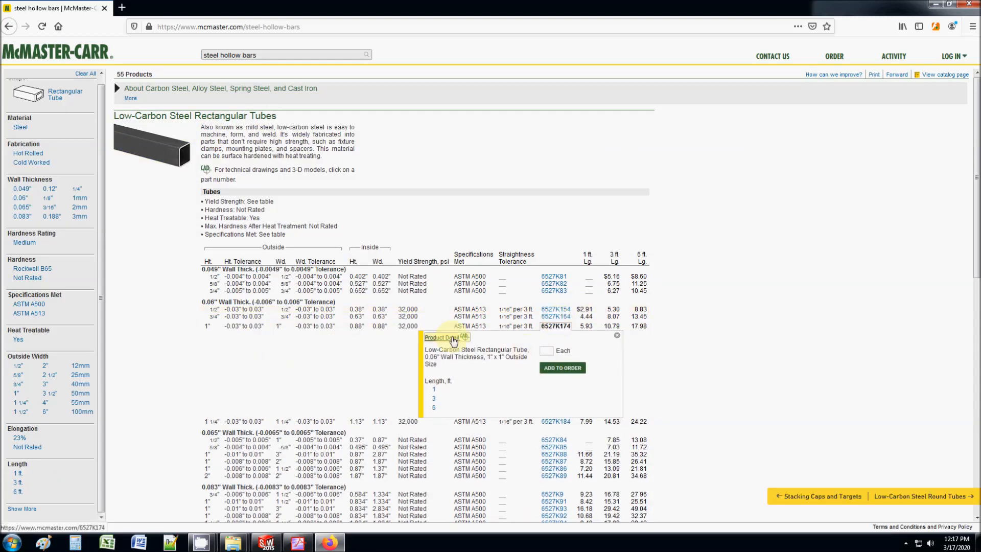
{"action": "left_click", "coordinate": [466, 358]}
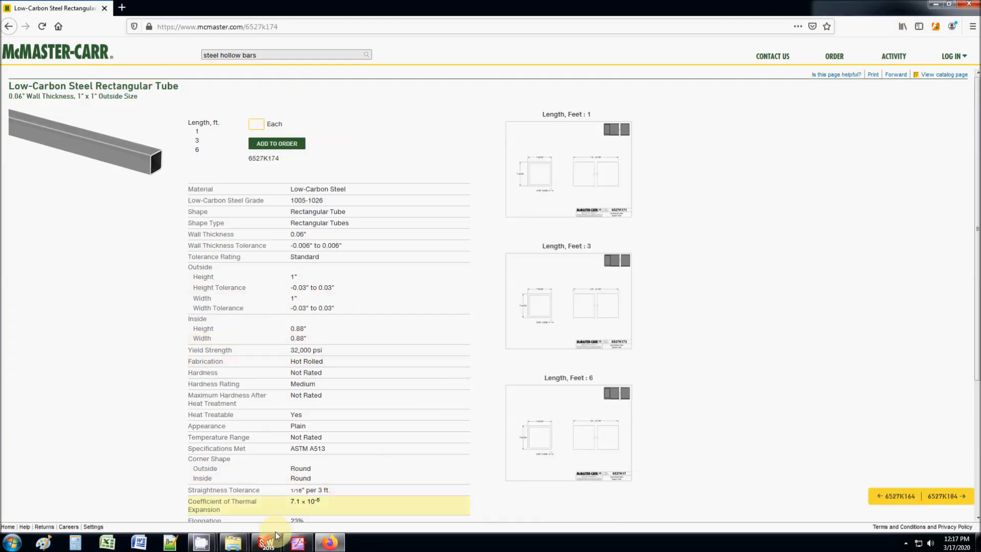
{"action": "scroll", "coordinate": [373, 401], "scroll_direction": "down", "scroll_amount": 4}
{"action": "scroll", "coordinate": [399, 393], "scroll_direction": "up", "scroll_amount": 3}
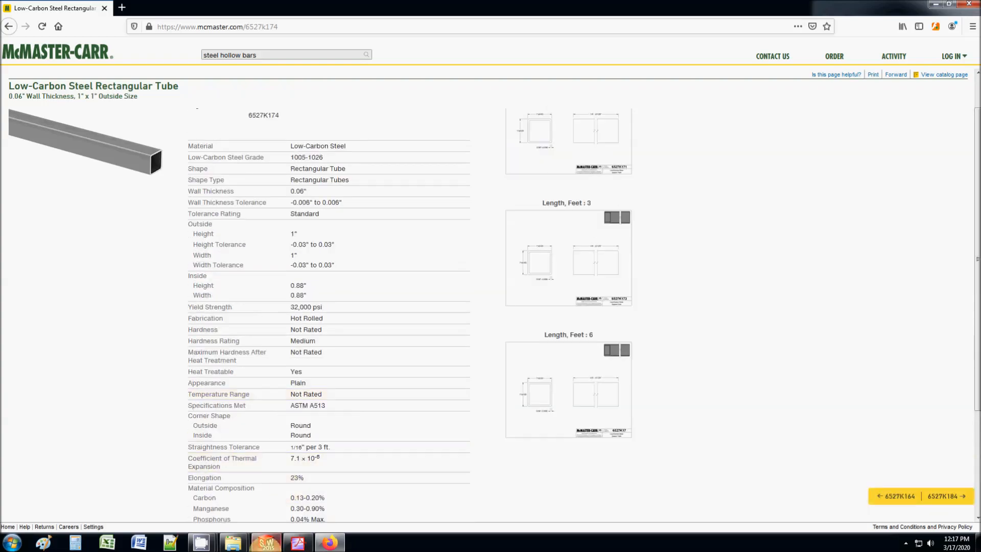
{"action": "left_click", "coordinate": [266, 542]}
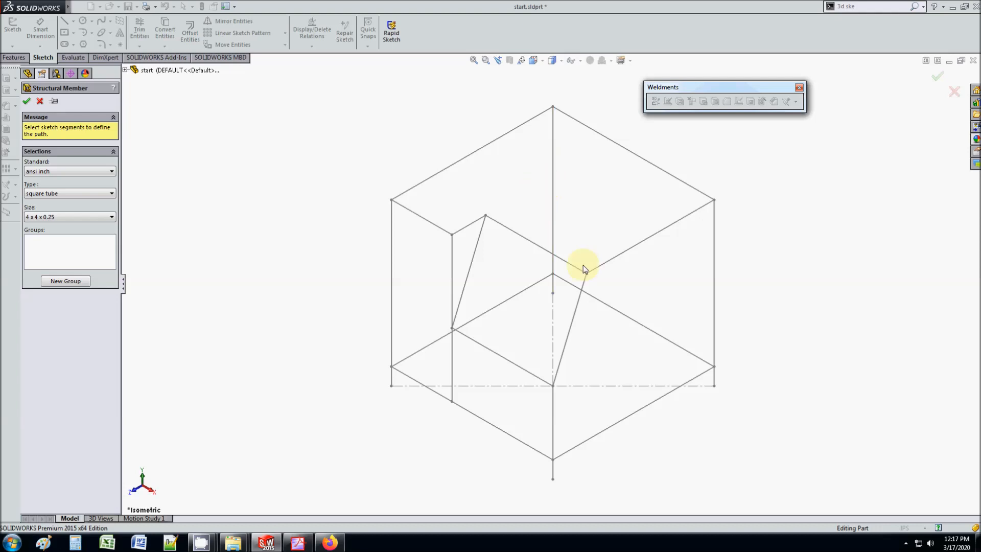
{"action": "scroll", "coordinate": [654, 298], "scroll_direction": "up", "scroll_amount": 1}
{"action": "scroll", "coordinate": [655, 298], "scroll_direction": "down", "scroll_amount": 1}
{"action": "scroll", "coordinate": [654, 300], "scroll_direction": "up", "scroll_amount": 1}
{"action": "scroll", "coordinate": [593, 281], "scroll_direction": "down", "scroll_amount": 1}
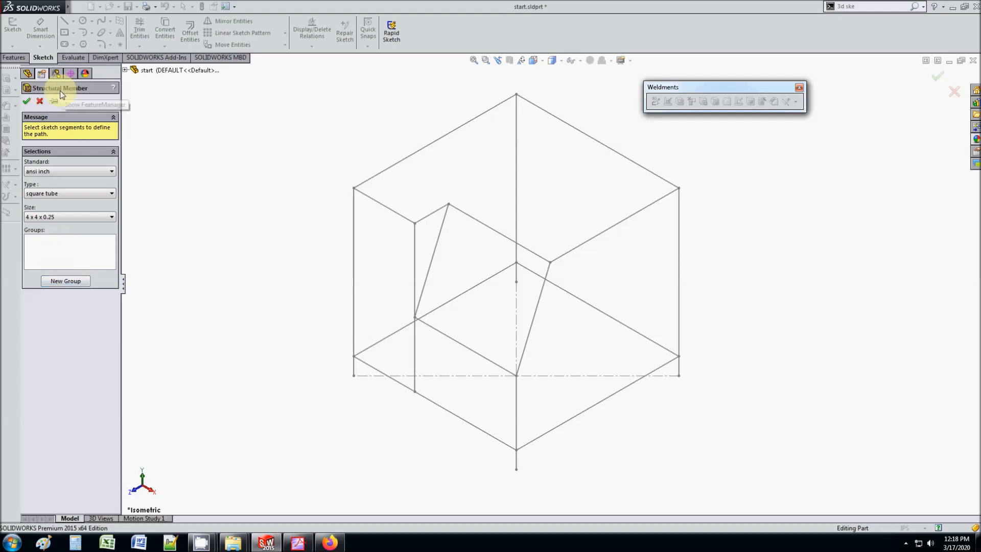
{"action": "left_click", "coordinate": [65, 281]}
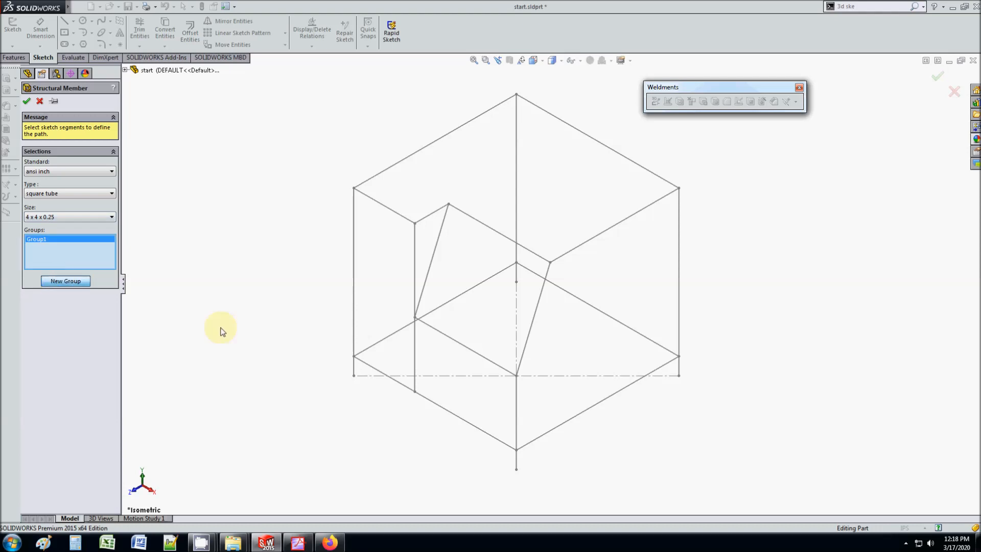
{"action": "left_click", "coordinate": [355, 248]}
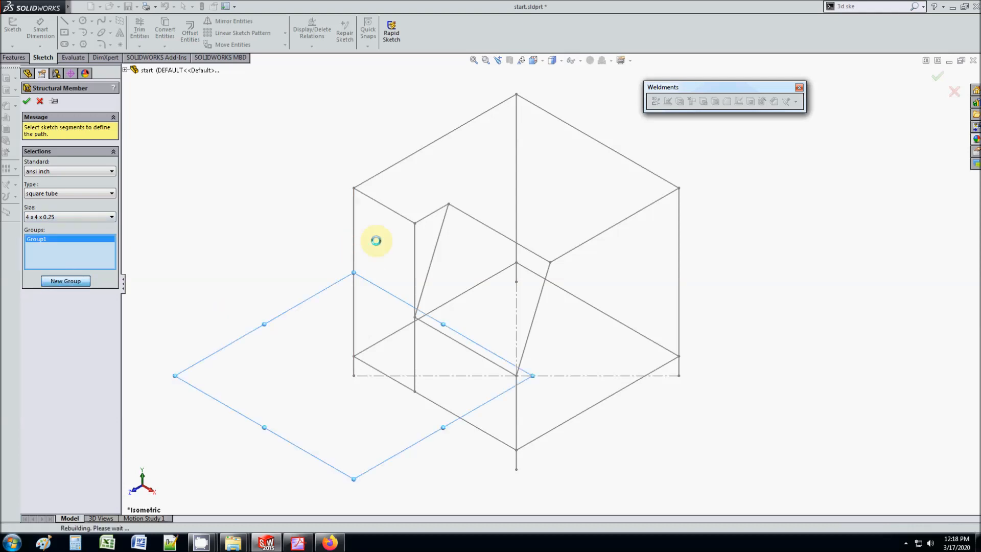
{"action": "left_click", "coordinate": [516, 184]}
{"action": "left_click", "coordinate": [516, 401]}
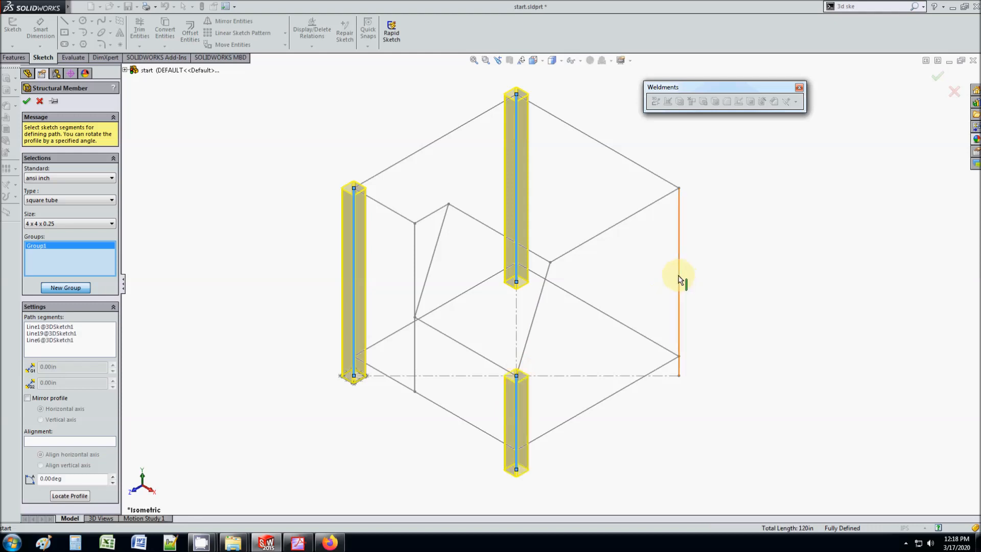
{"action": "left_click", "coordinate": [680, 281]}
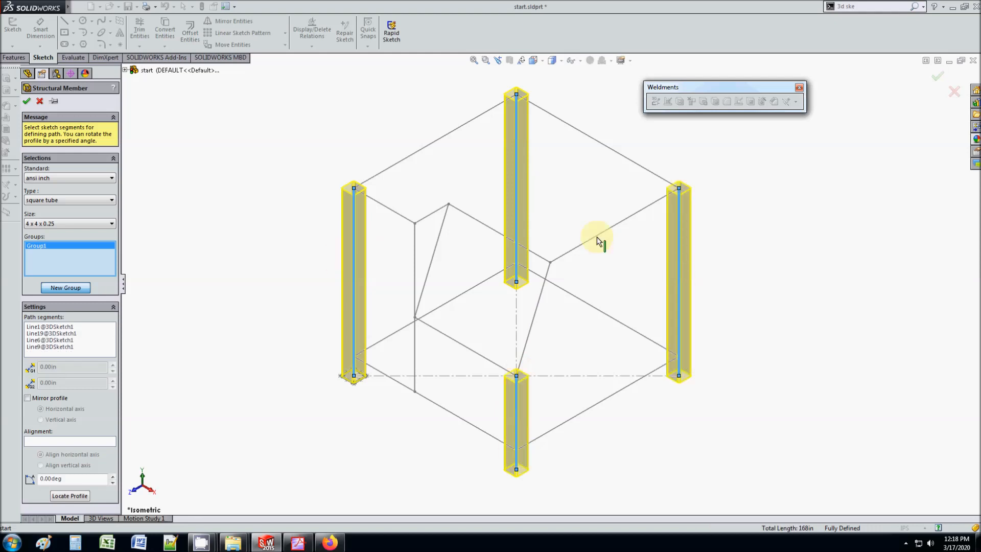
{"action": "left_click", "coordinate": [414, 312]}
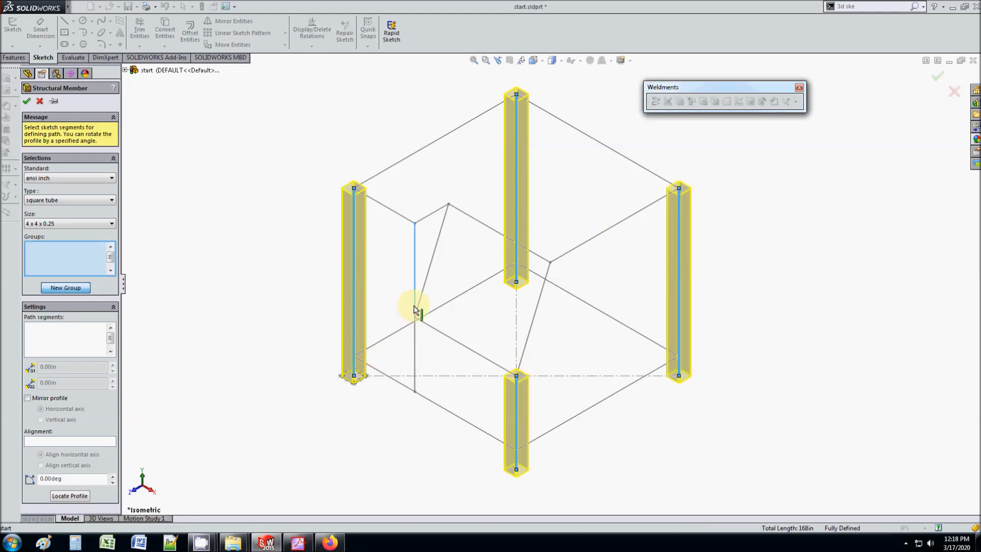
{"action": "right_click", "coordinate": [69, 341]}
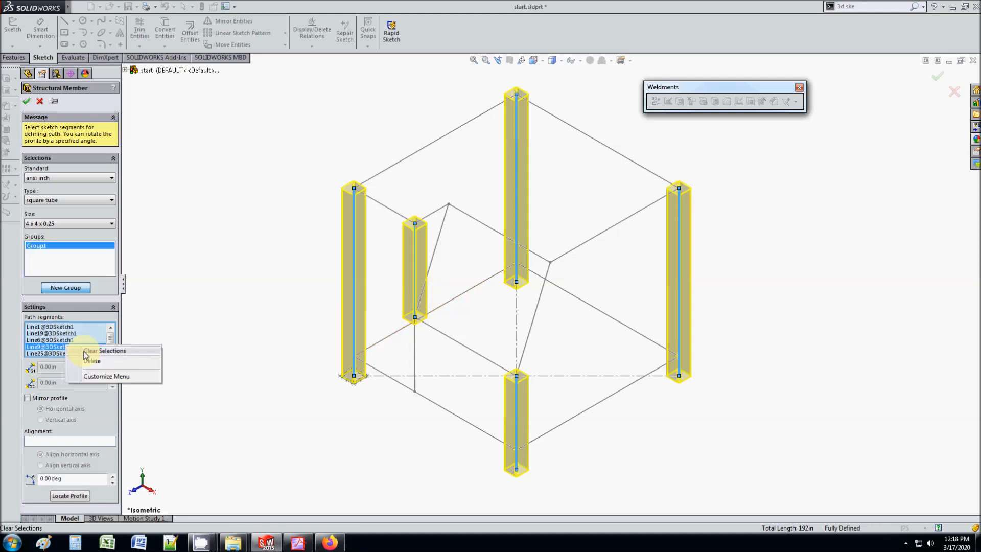
{"action": "left_click", "coordinate": [107, 350]}
- Select the four full-height vertical corner lines as path segments to form the frame's legs
{"action": "left_click", "coordinate": [354, 287]}
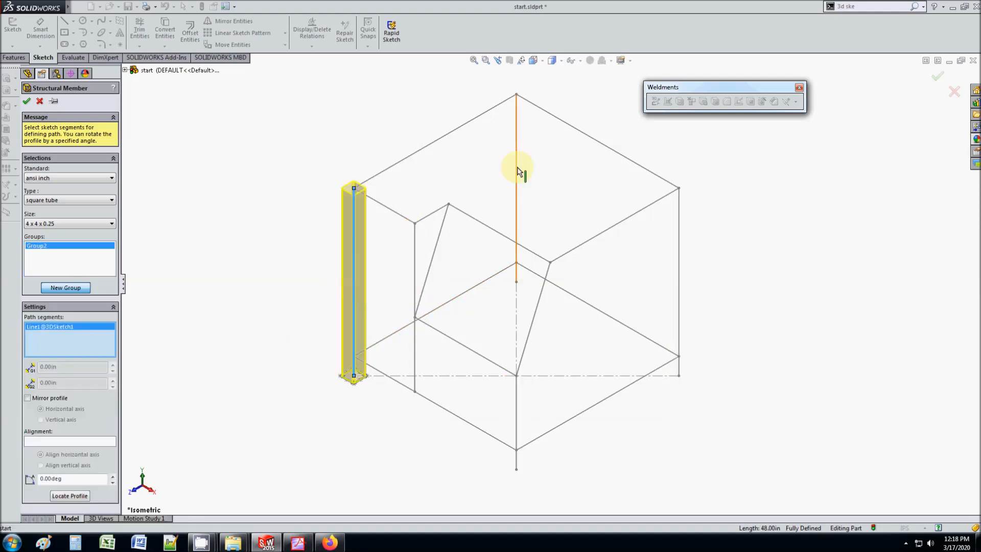
{"action": "left_click", "coordinate": [517, 165]}
{"action": "left_click", "coordinate": [514, 427]}
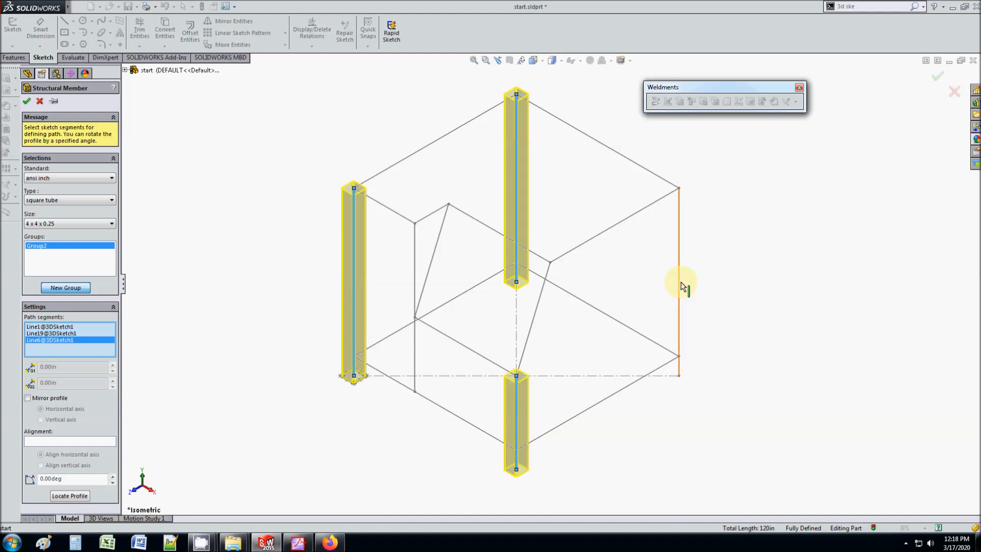
{"action": "left_click", "coordinate": [679, 286]}
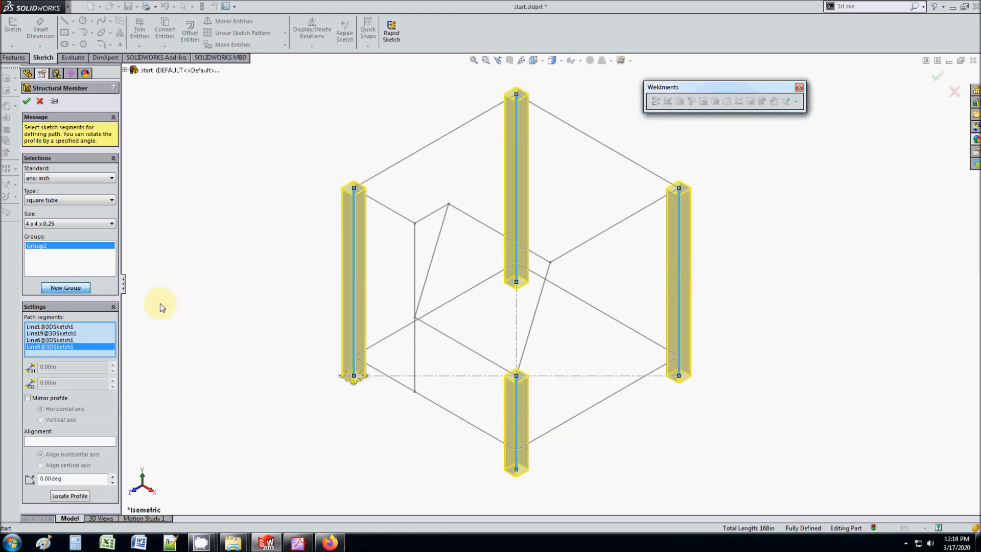
- Add a new group made of the four lines of the lower rectangle, joining the legs near the floor
{"action": "left_click", "coordinate": [65, 288]}
{"action": "left_click", "coordinate": [391, 378]}
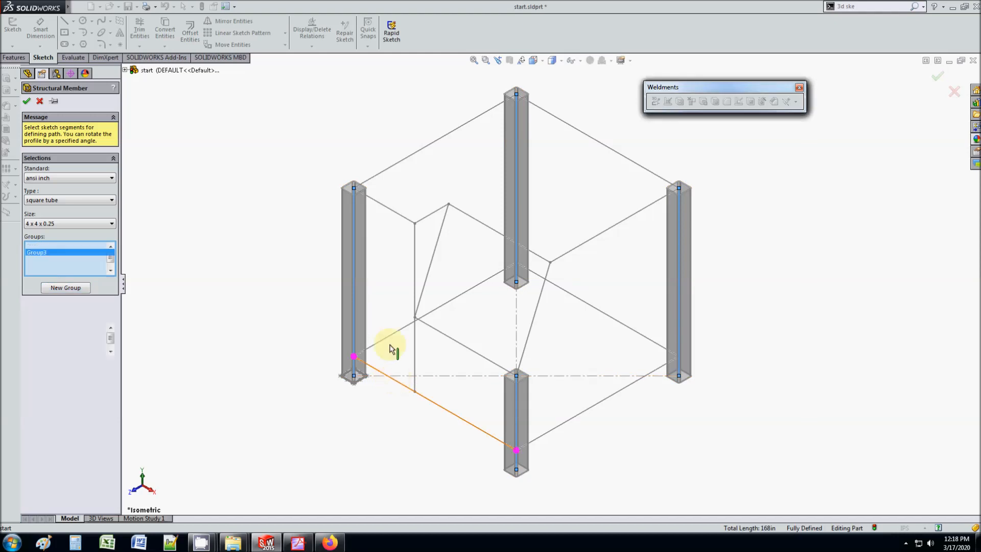
{"action": "left_click", "coordinate": [388, 337]}
{"action": "left_click", "coordinate": [577, 299]}
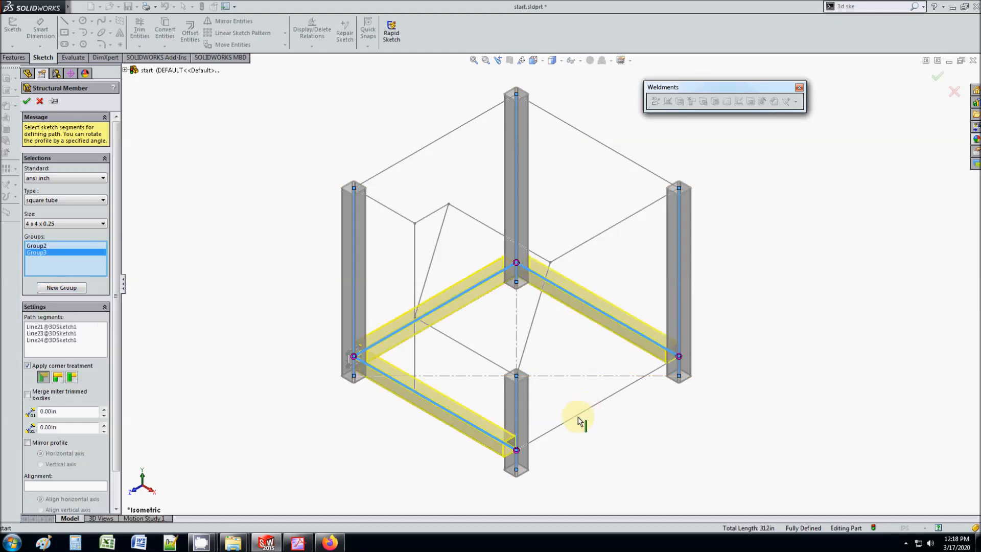
{"action": "left_click", "coordinate": [578, 420]}
- Add a new group with the short top front line, the long top line beside it and the adjoining short notch line
{"action": "left_click", "coordinate": [61, 287]}
{"action": "left_click", "coordinate": [394, 218]}
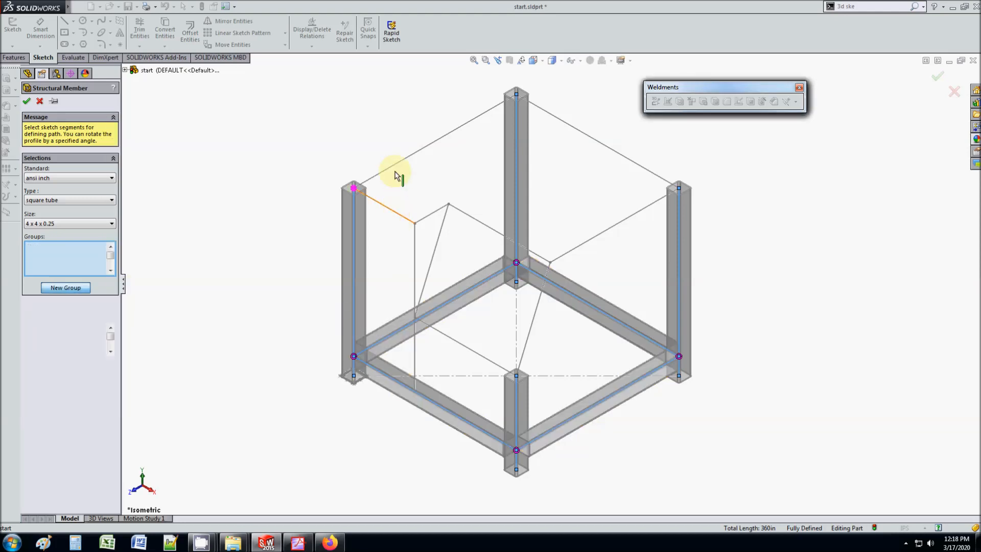
{"action": "left_click", "coordinate": [402, 162]}
{"action": "left_click", "coordinate": [435, 213]}
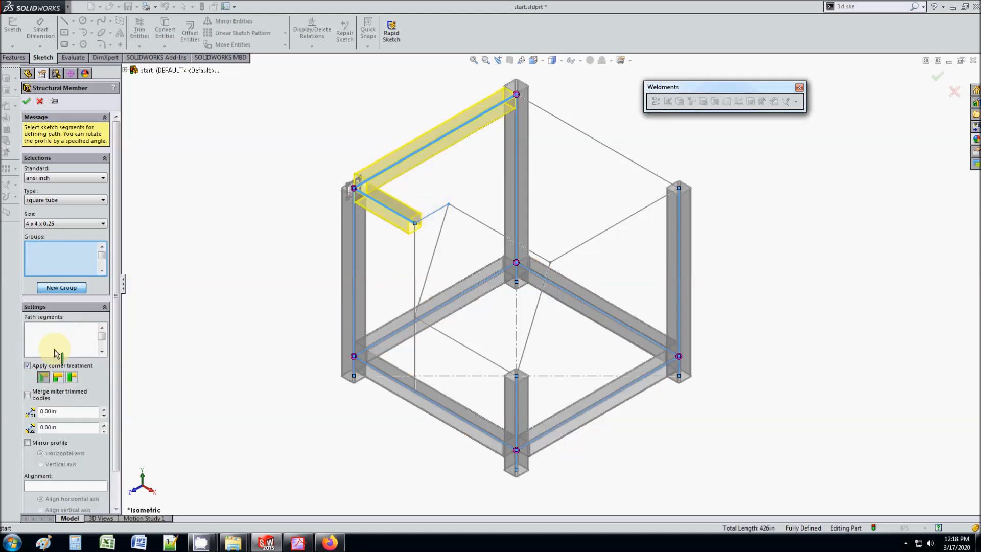
- Set the top group's corner treatment to End Butt1 after trying the other corner options
{"action": "left_click", "coordinate": [57, 378]}
{"action": "left_click", "coordinate": [71, 379]}
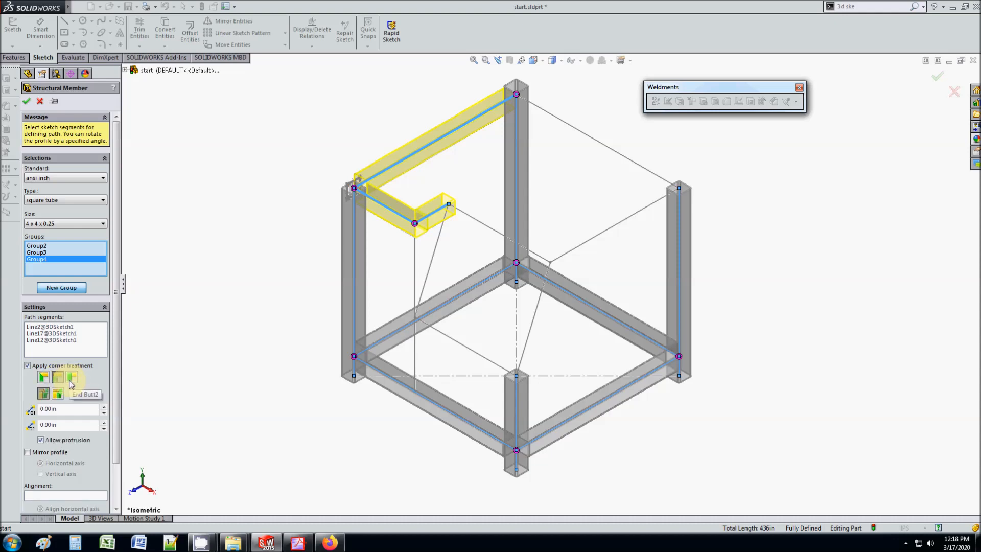
{"action": "left_click", "coordinate": [44, 381]}
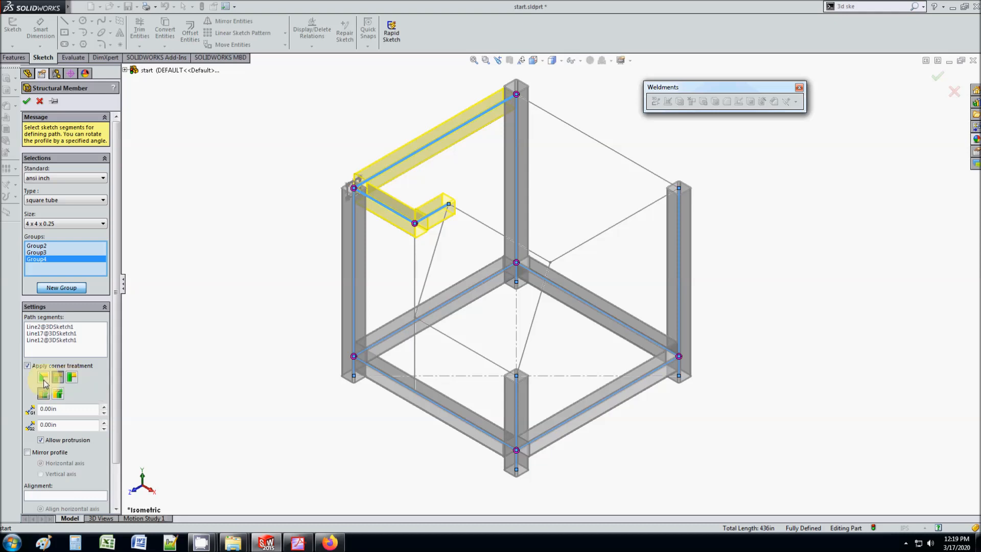
{"action": "left_click", "coordinate": [43, 394]}
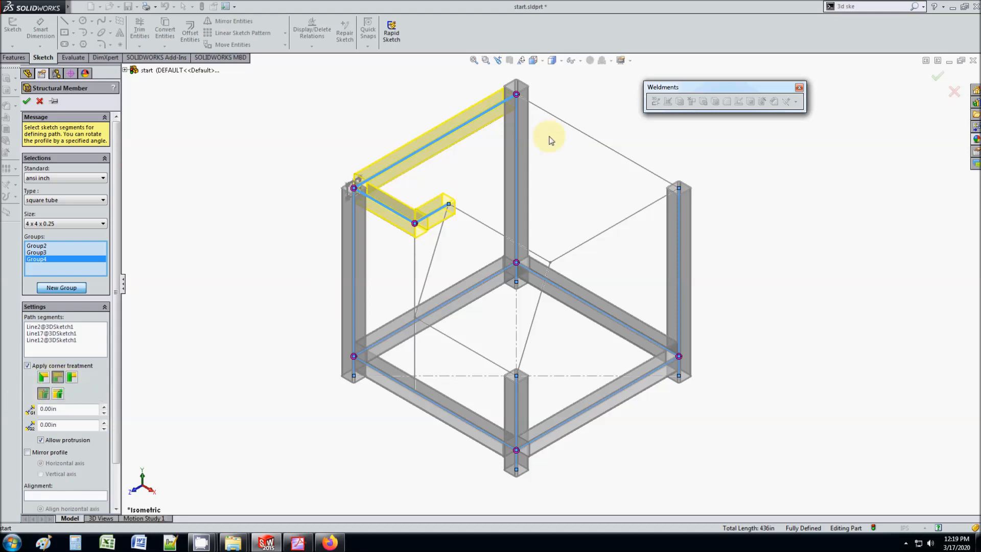
- Add the two remaining long top perimeter lines to the top group, keeping the End Butt1 corner treatment
{"action": "left_click", "coordinate": [561, 123]}
{"action": "left_click", "coordinate": [597, 238]}
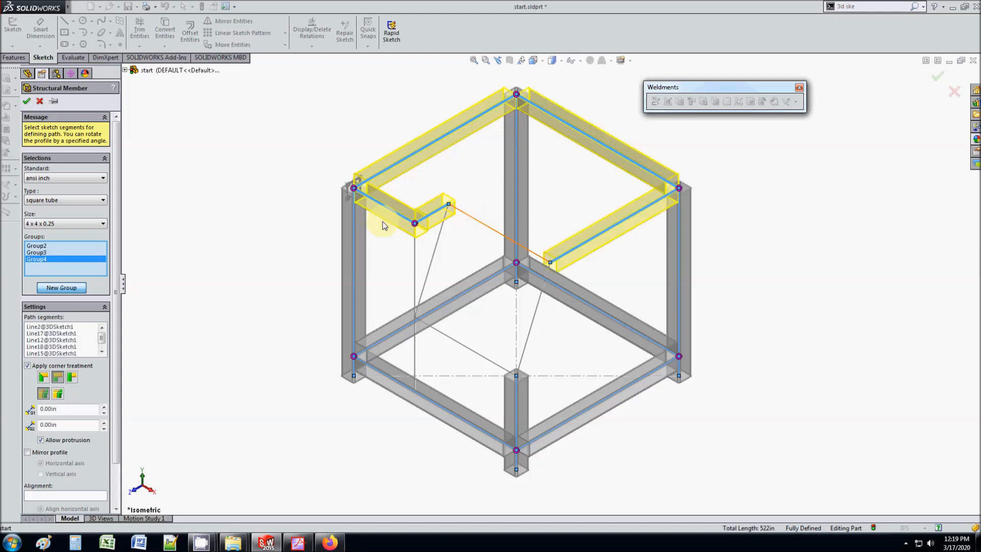
{"action": "left_click", "coordinate": [56, 378]}
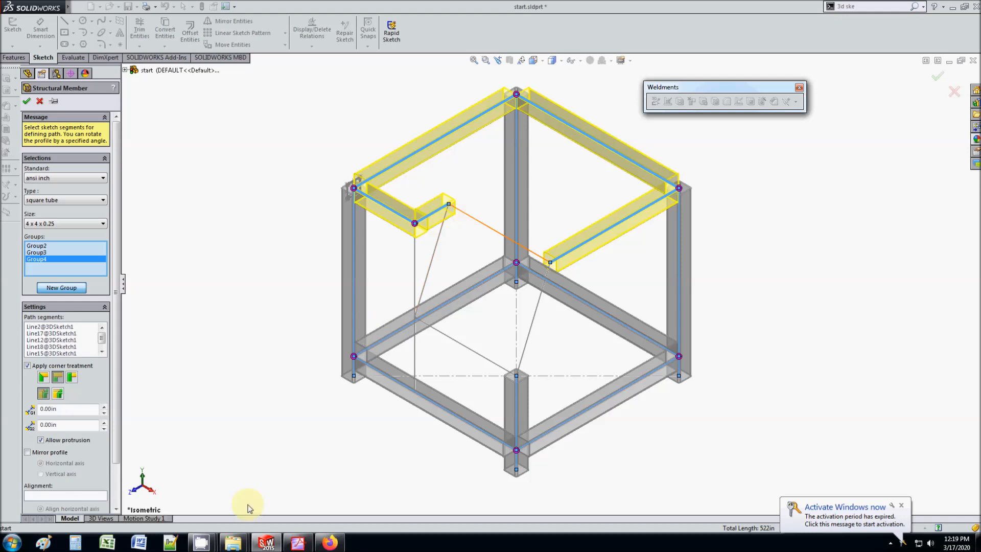
{"action": "mouse_move", "coordinate": [201, 543]}
{"action": "left_click", "coordinate": [160, 500]}
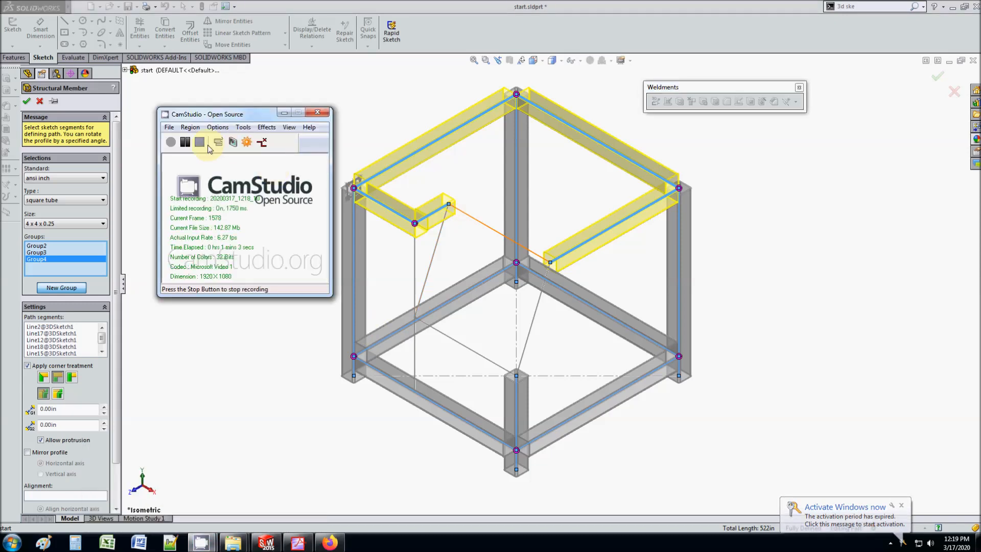
{"action": "left_click", "coordinate": [478, 5]}
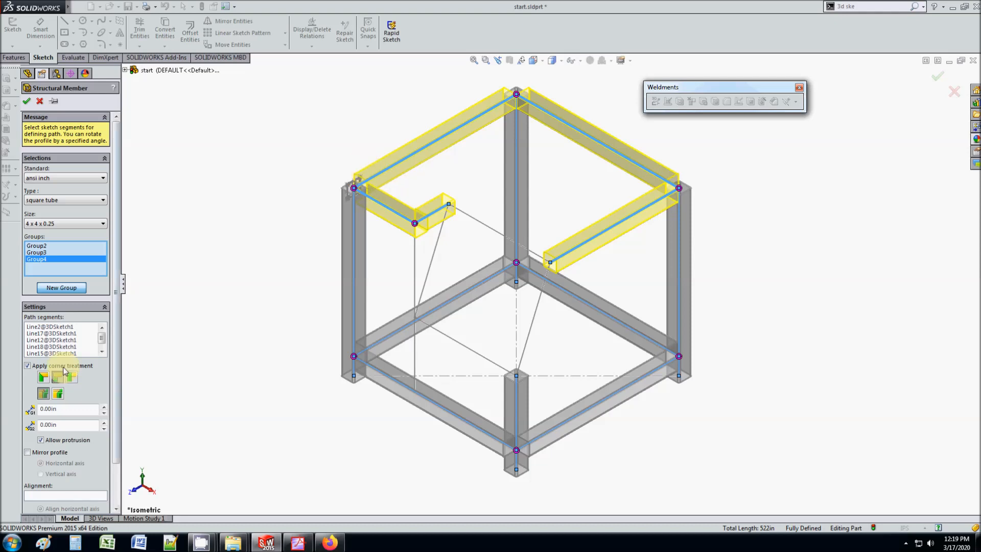
- Add the remaining long notch line to the top group, and make a new group from the two vertical lines of the intermediate post
{"action": "left_click", "coordinate": [58, 378]}
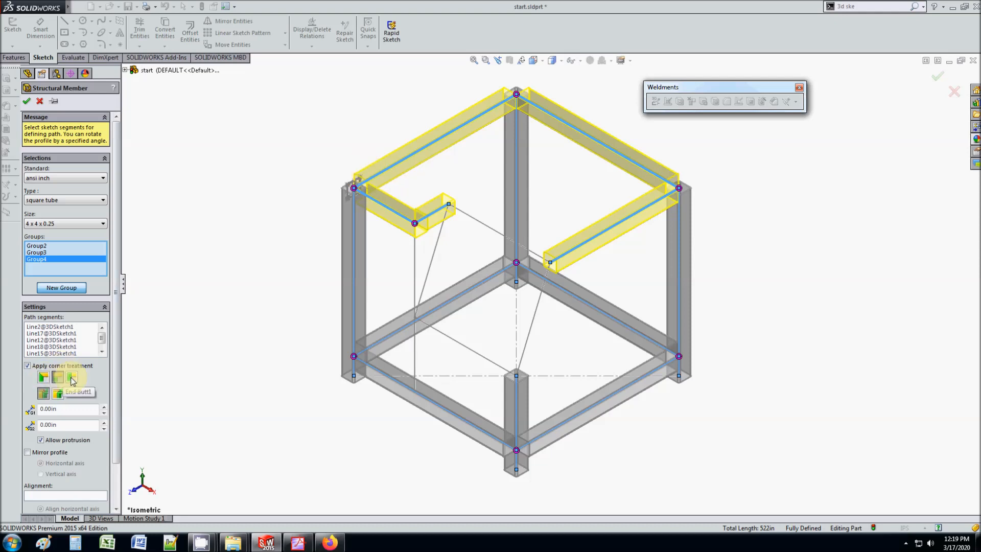
{"action": "left_click", "coordinate": [492, 229]}
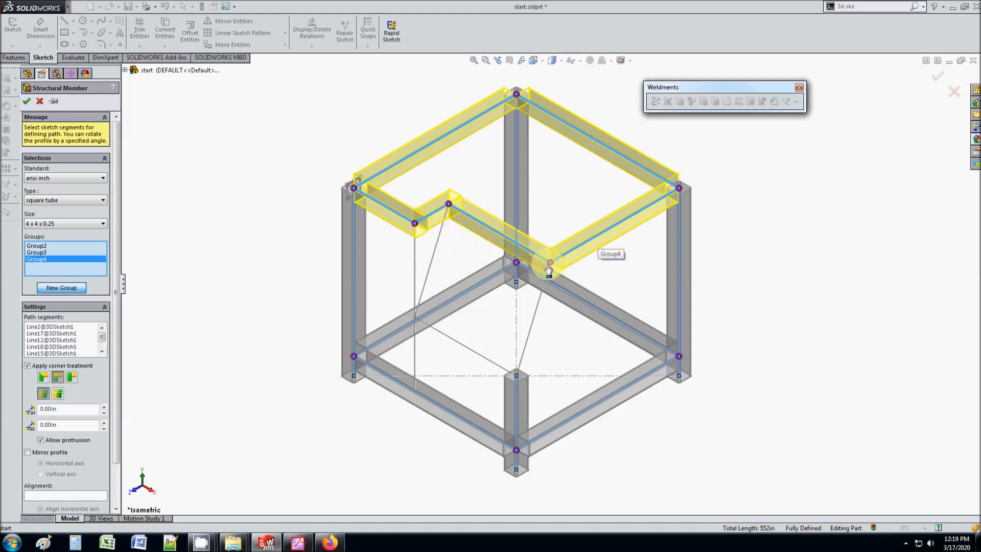
{"action": "left_click", "coordinate": [61, 288]}
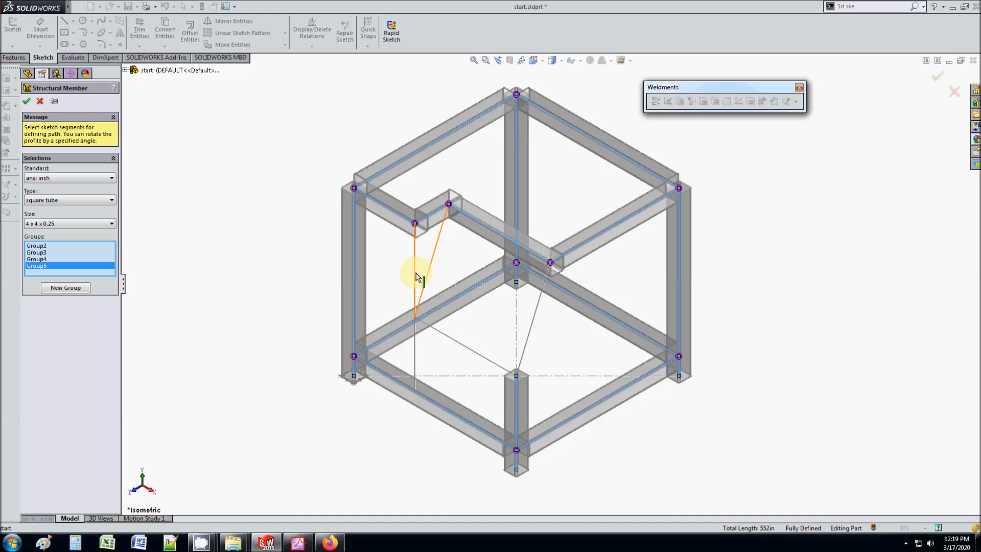
{"action": "left_click", "coordinate": [416, 274]}
{"action": "left_click", "coordinate": [417, 345]}
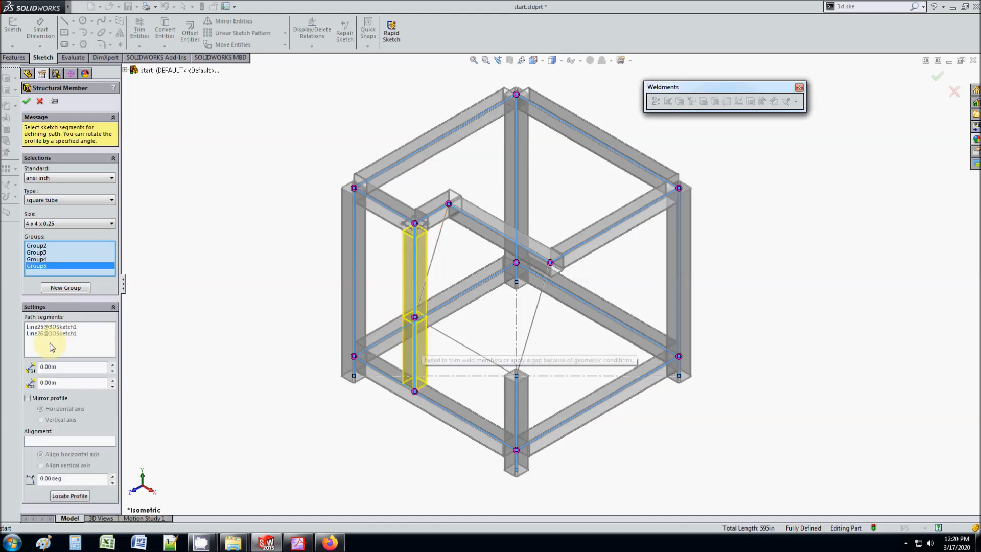
- Add one group for the horizontal rail at mid-height and another for the two slanted braces, and finish the structural members
{"action": "left_click", "coordinate": [65, 288]}
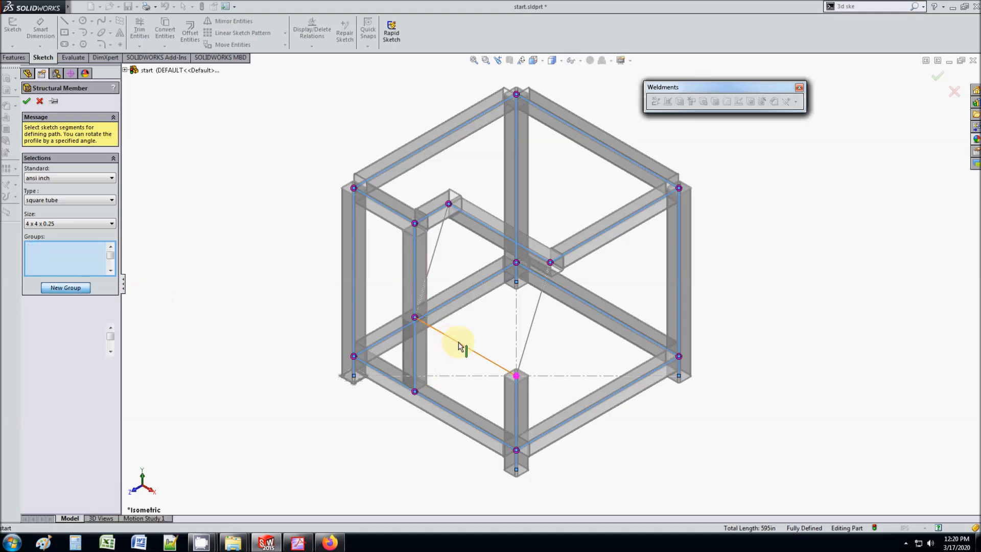
{"action": "left_click", "coordinate": [455, 341]}
{"action": "left_click", "coordinate": [66, 288]}
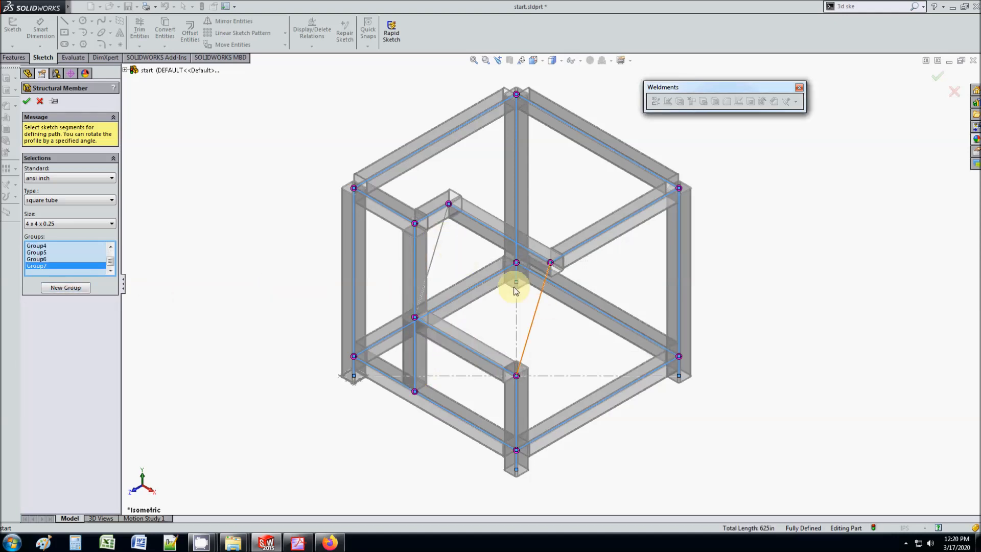
{"action": "left_click", "coordinate": [438, 241]}
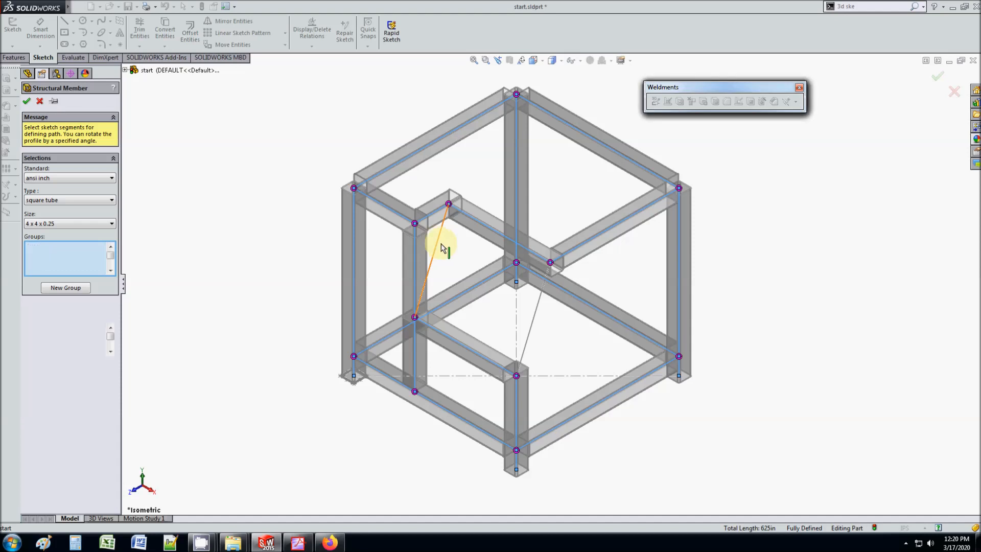
{"action": "left_click", "coordinate": [535, 321]}
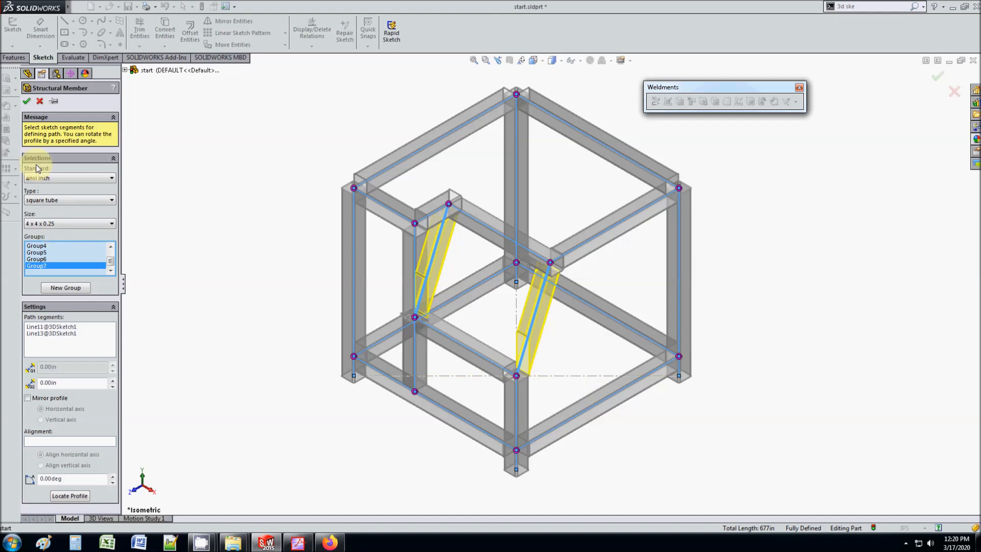
{"action": "left_click", "coordinate": [26, 102]}
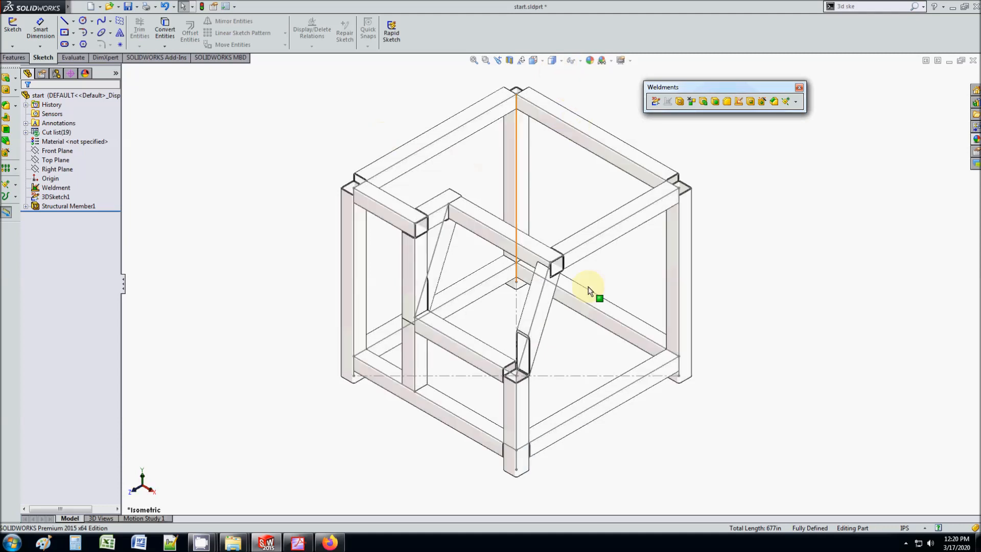
- Hide all types of reference items so only the frame's tube members are displayed
{"action": "left_click", "coordinate": [117, 7]}
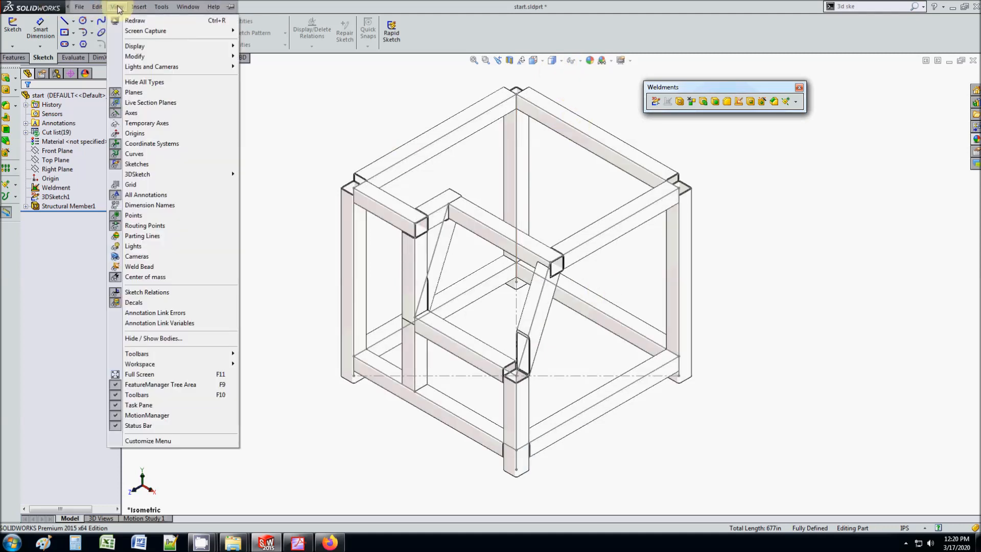
{"action": "left_click", "coordinate": [148, 82]}
{"action": "scroll", "coordinate": [633, 323], "scroll_direction": "up", "scroll_amount": 3}
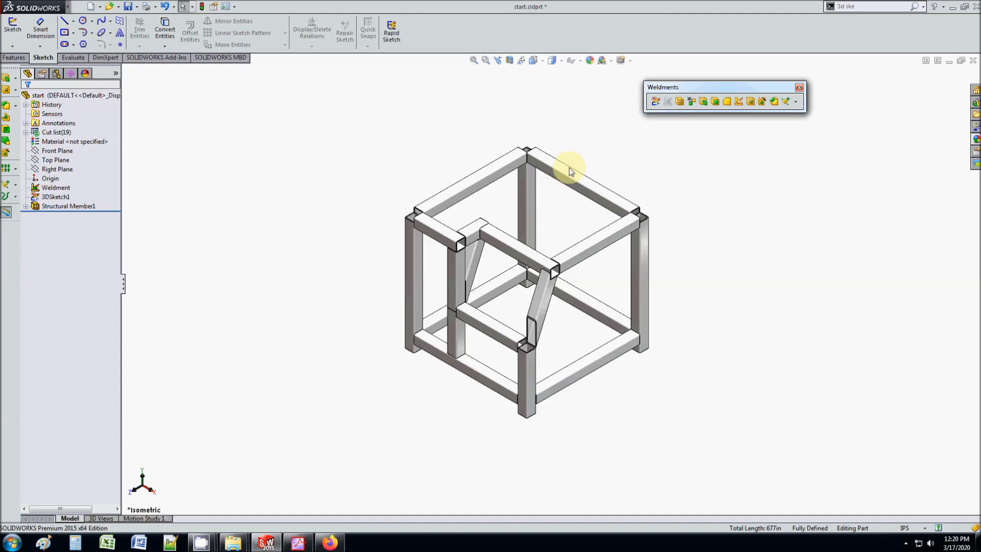
{"action": "key", "text": "f"}
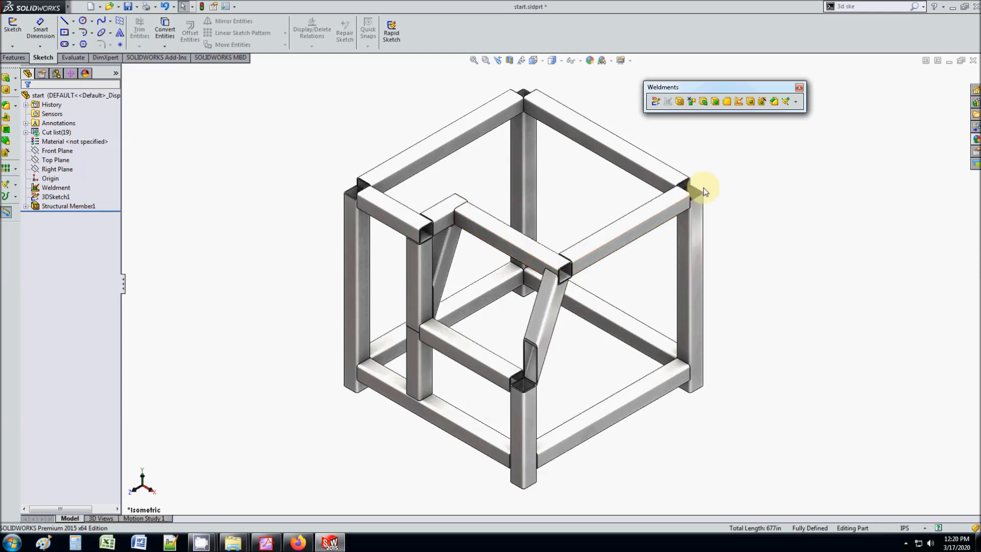
- Switch to Adobe Acrobat and examine the corner joints in the completed weldment figure of instructions.pdf, returning to SOLIDWORKS
{"action": "left_click", "coordinate": [265, 543]}
{"action": "scroll", "coordinate": [405, 370], "scroll_direction": "up", "scroll_amount": 3}
{"action": "scroll", "coordinate": [409, 368], "scroll_direction": "down", "scroll_amount": 3}
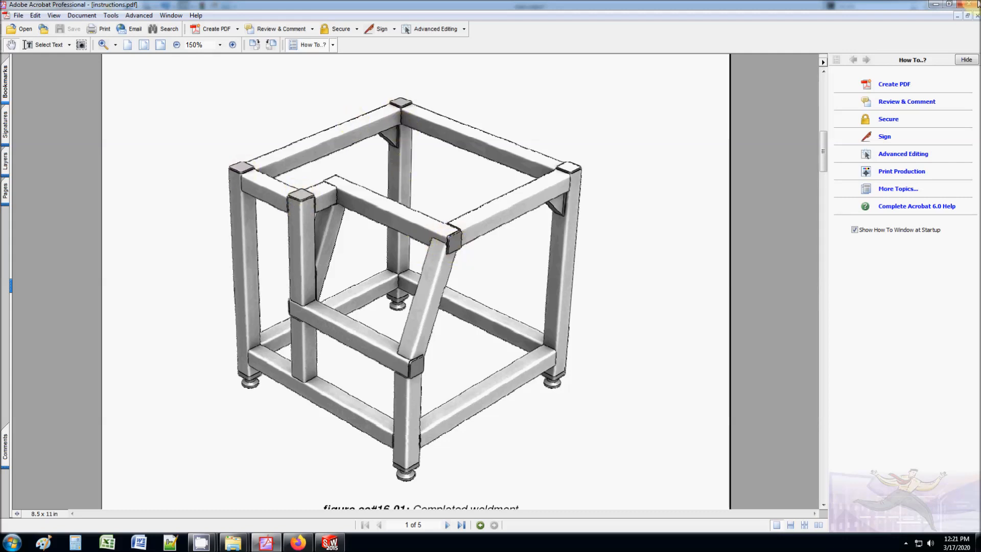
{"action": "left_click", "coordinate": [936, 4]}
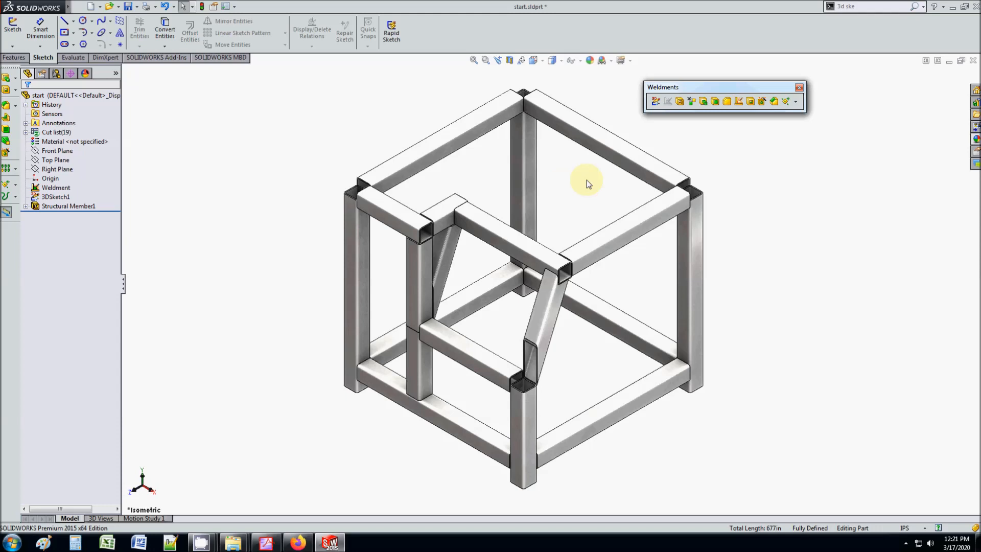
- Trim/Extend the frame's leftmost leg with the long top rail running back from it, using the second end-butt corner type
{"action": "left_click", "coordinate": [692, 102]}
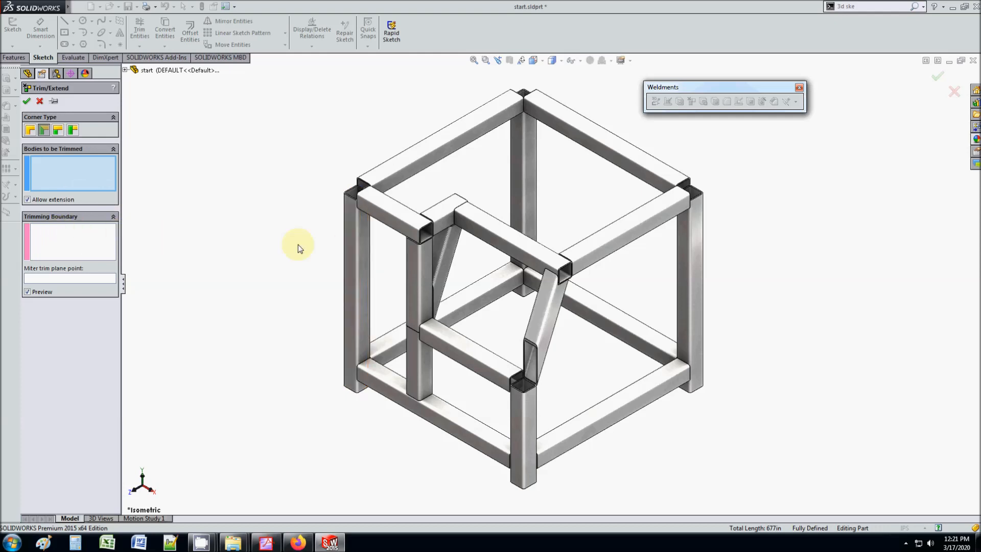
{"action": "left_click", "coordinate": [350, 213]}
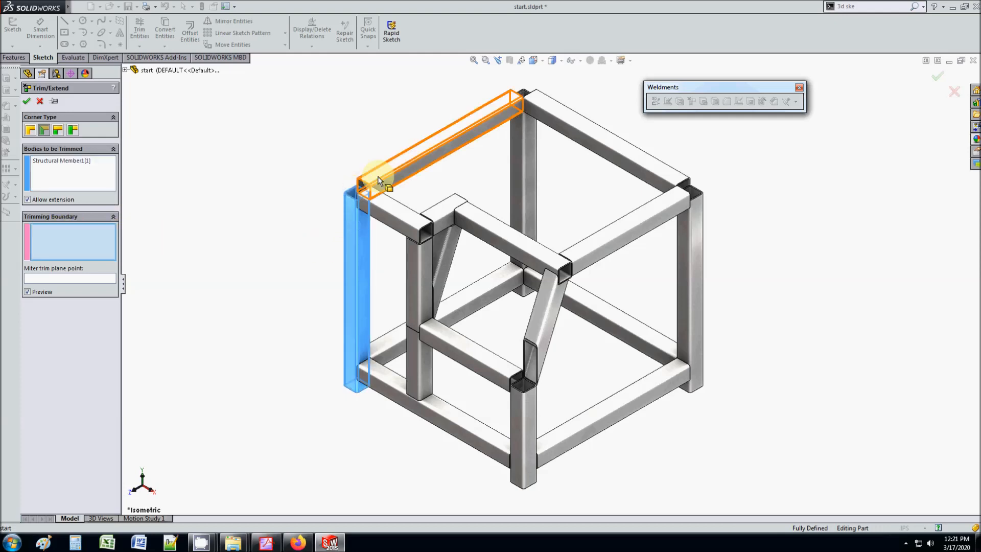
{"action": "left_click", "coordinate": [380, 202]}
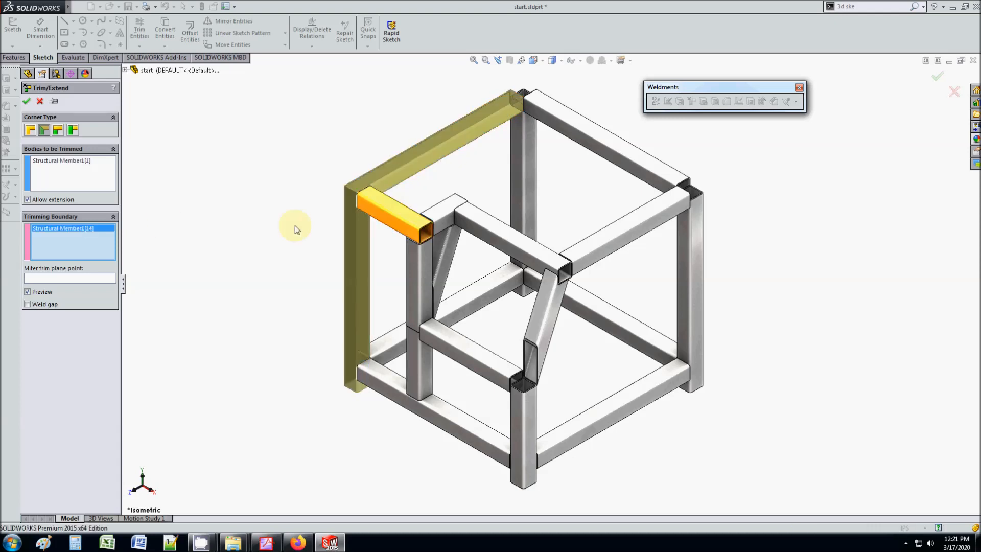
{"action": "scroll", "coordinate": [251, 220], "scroll_direction": "down", "scroll_amount": 1}
{"action": "left_click", "coordinate": [59, 132]}
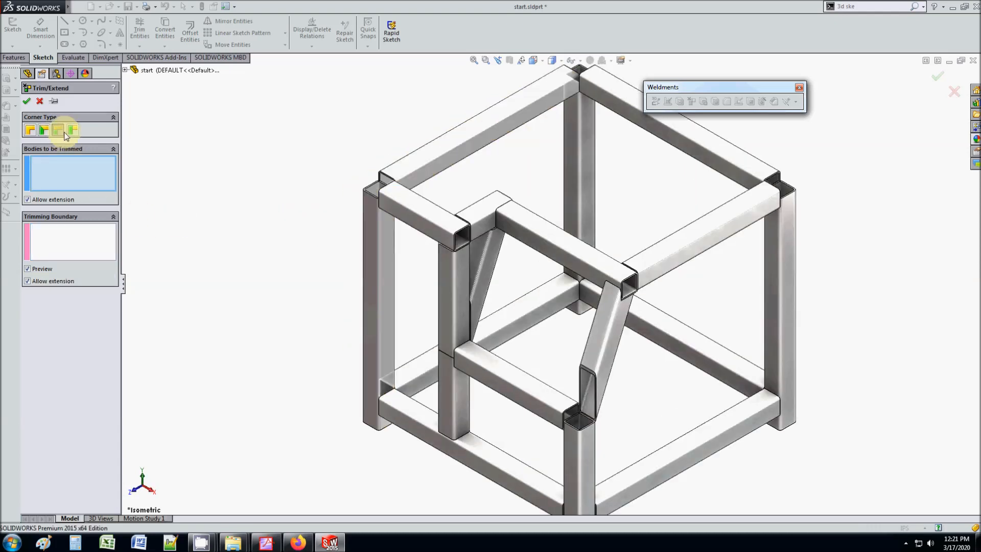
{"action": "left_click", "coordinate": [377, 217]}
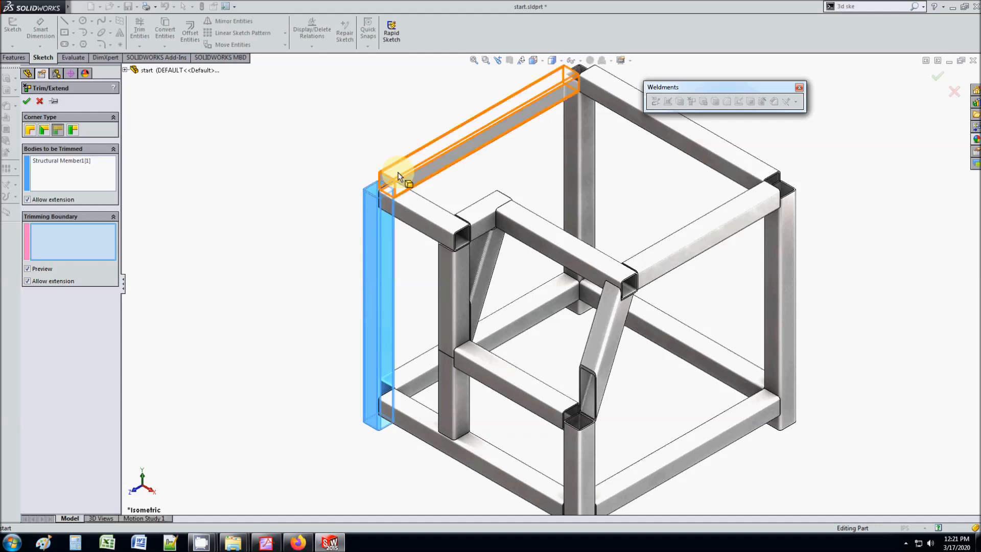
{"action": "left_click", "coordinate": [404, 171]}
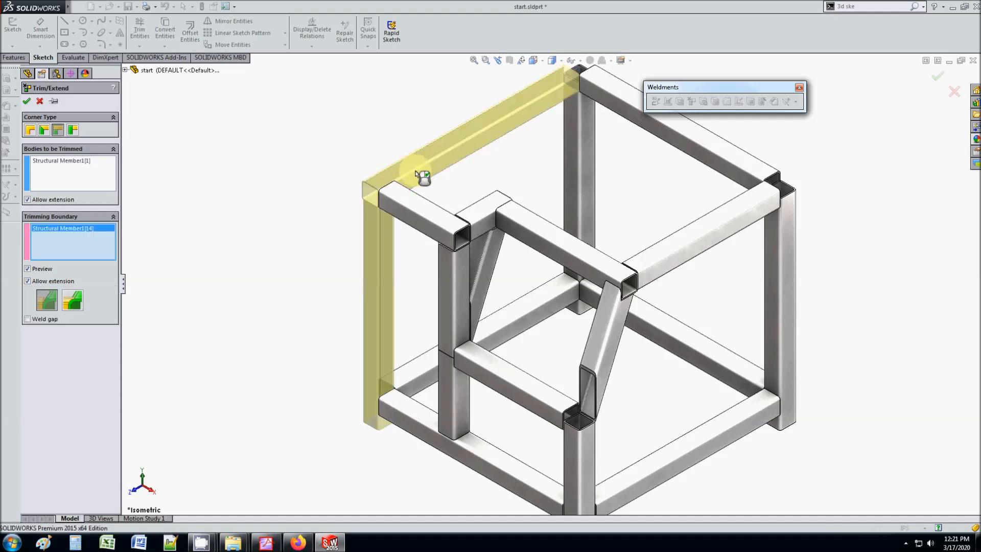
{"action": "left_click", "coordinate": [73, 131]}
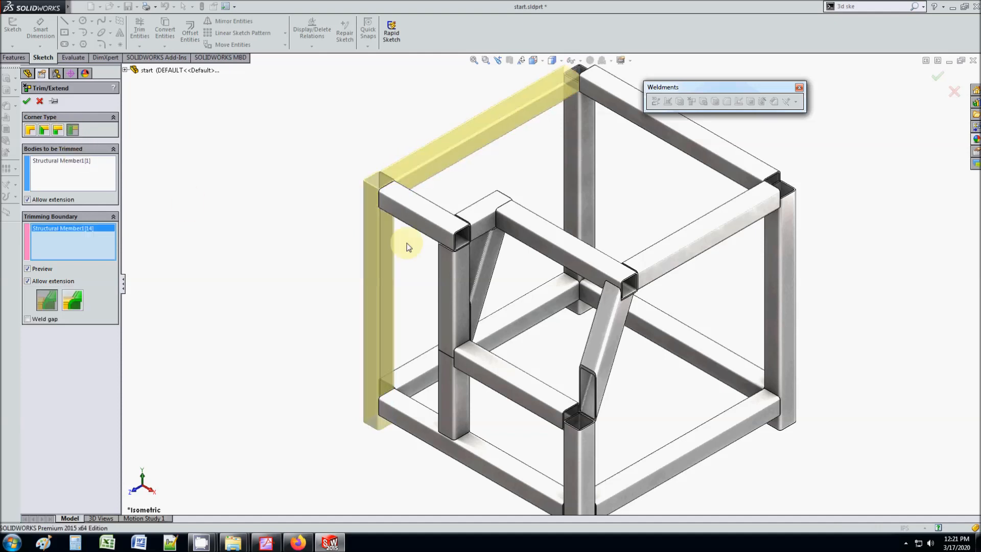
{"action": "scroll", "coordinate": [450, 259], "scroll_direction": "up", "scroll_amount": 2}
{"action": "scroll", "coordinate": [523, 161], "scroll_direction": "down", "scroll_amount": 1}
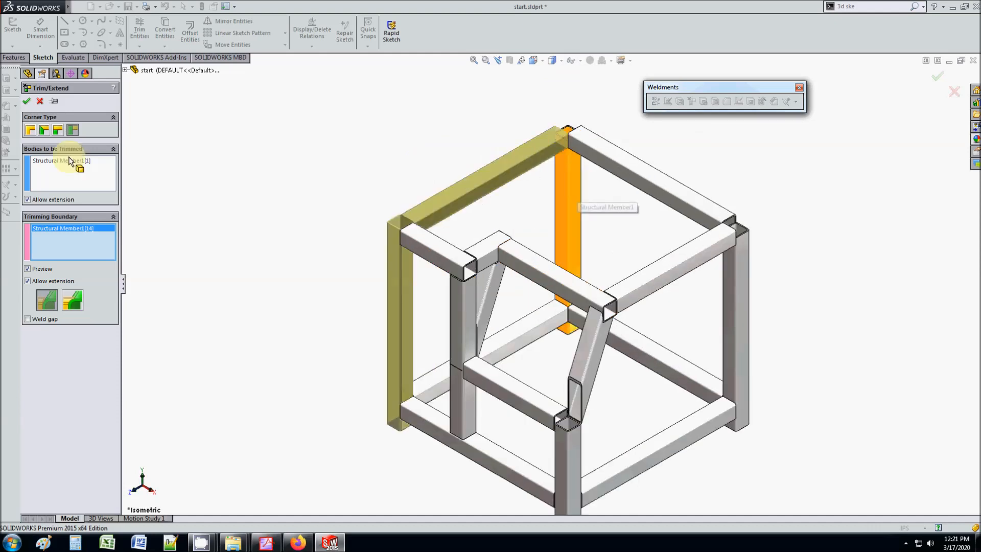
{"action": "left_click", "coordinate": [27, 102]}
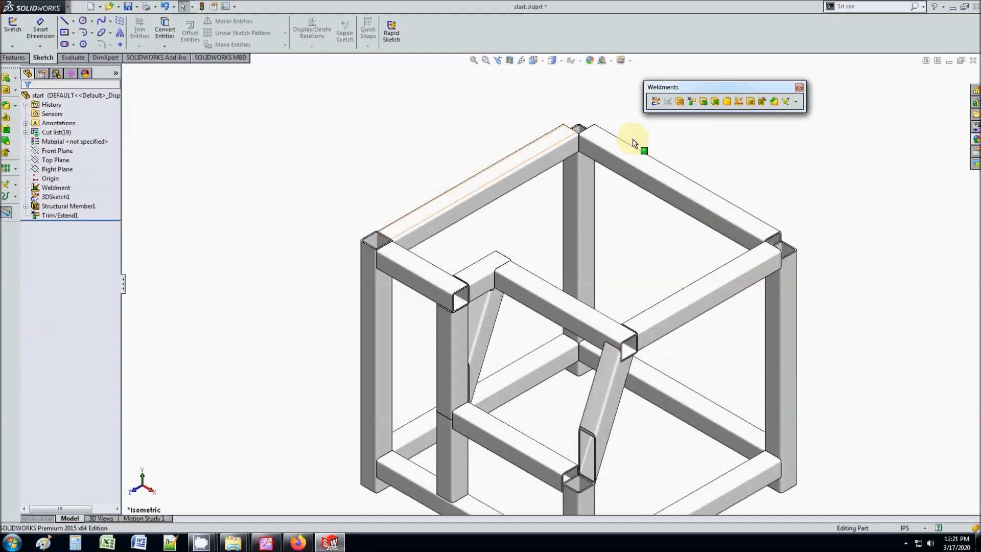
- Trim/Extend the rear corner leg against the top rail joining it to the leftmost leg, keeping the same corner type
{"action": "left_click", "coordinate": [692, 101]}
{"action": "left_click", "coordinate": [572, 174]}
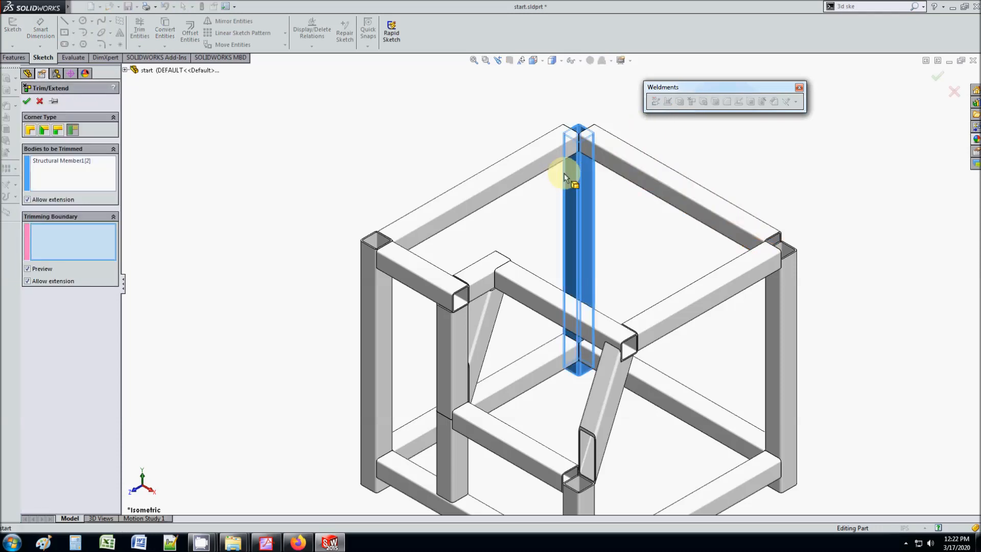
{"action": "left_click", "coordinate": [547, 151]}
{"action": "left_click", "coordinate": [27, 101]}
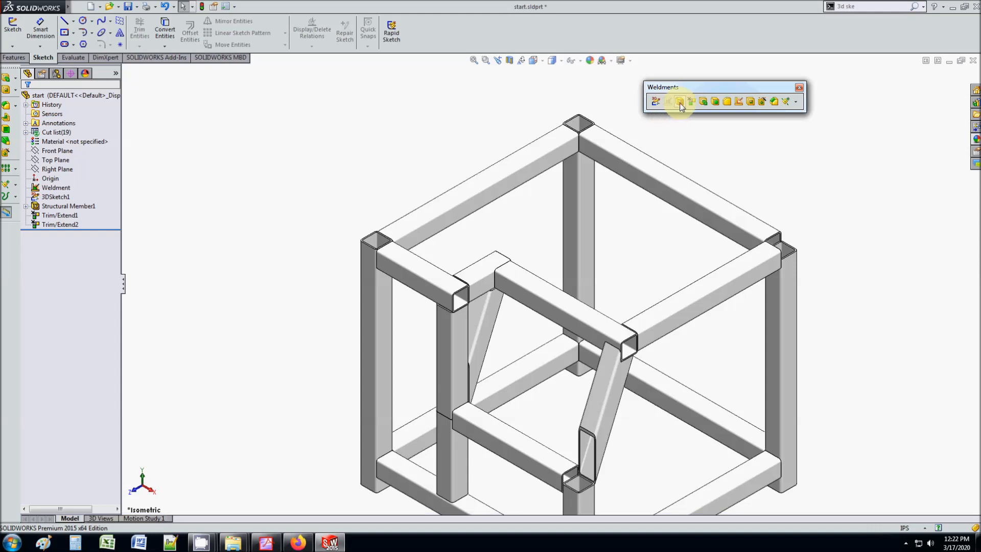
- Trim/Extend the rightmost leg against the top rail that joins it to the rear corner leg, keeping the same corner type
{"action": "left_click", "coordinate": [692, 103]}
{"action": "left_click", "coordinate": [792, 273]}
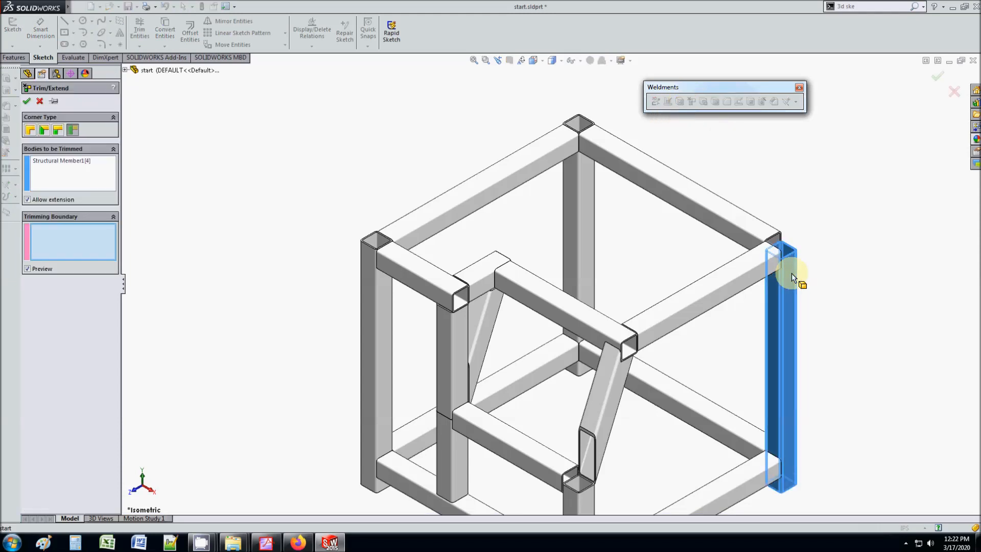
{"action": "left_click", "coordinate": [750, 227]}
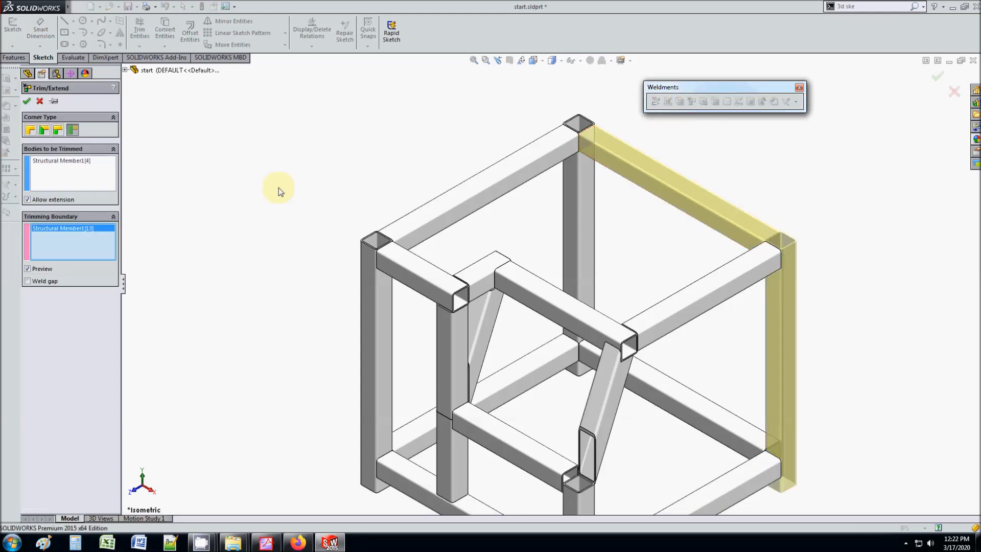
{"action": "left_click", "coordinate": [27, 101]}
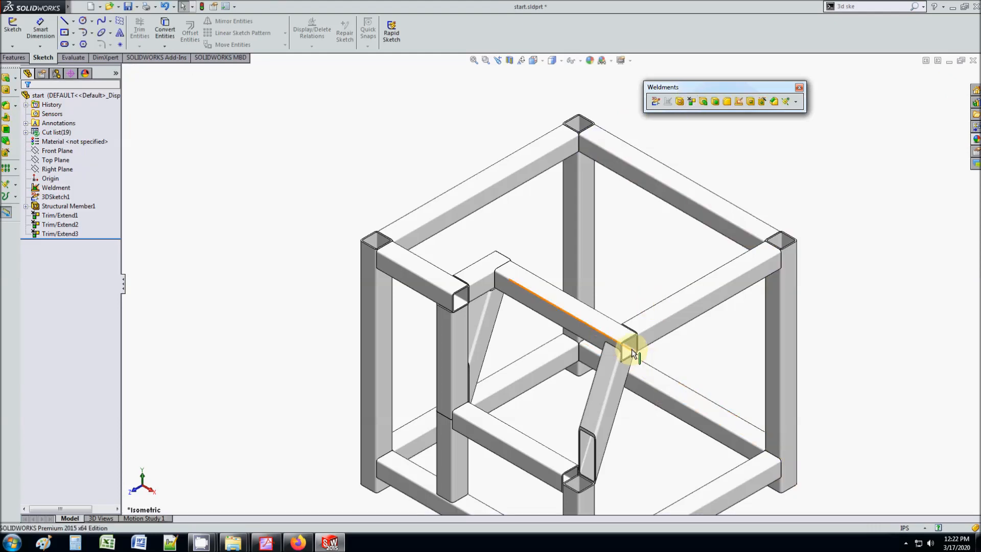
- Compare the joints around the notch and intermediate post with the completed weldment figure in Adobe Acrobat, returning to SOLIDWORKS
{"action": "scroll", "coordinate": [624, 423], "scroll_direction": "up", "scroll_amount": 3}
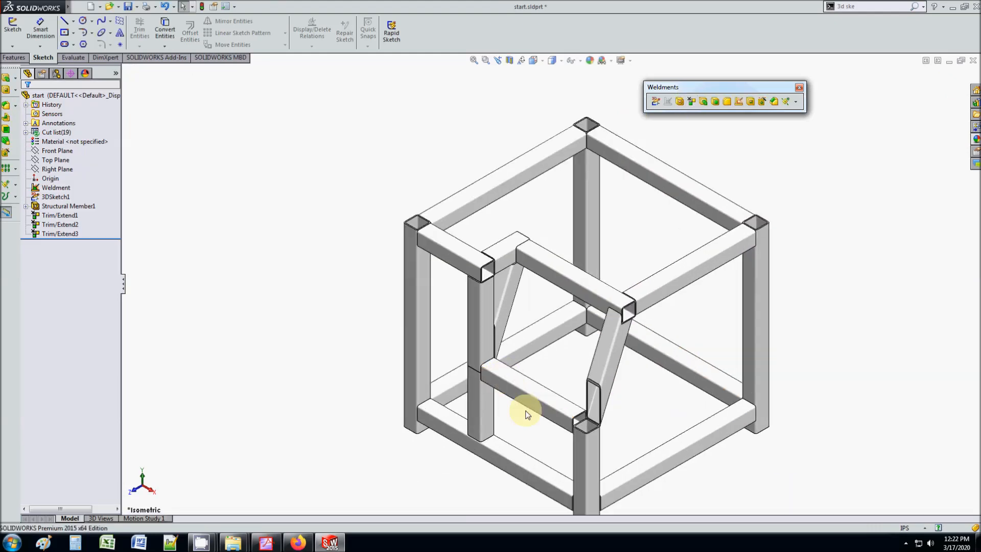
{"action": "scroll", "coordinate": [495, 383], "scroll_direction": "down", "scroll_amount": 2}
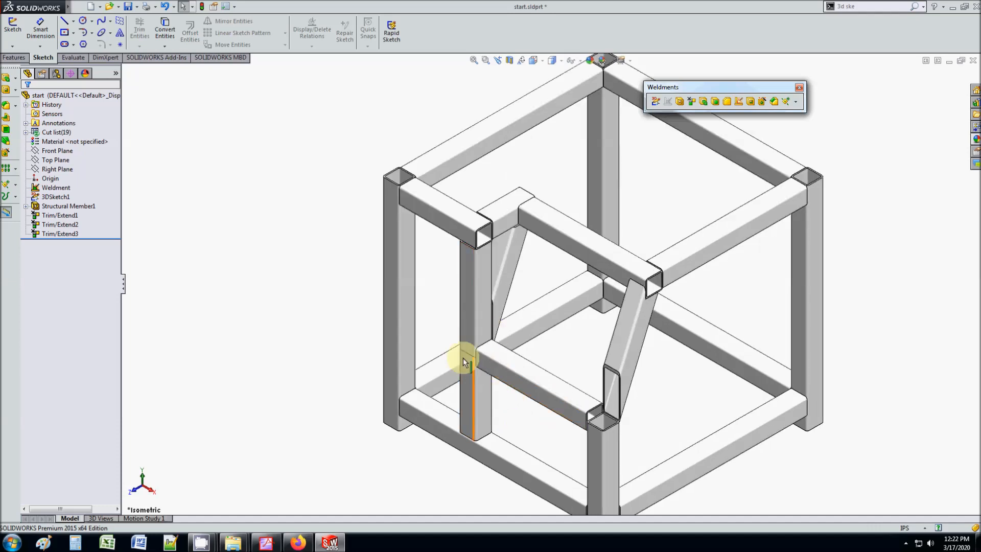
{"action": "left_click", "coordinate": [266, 543]}
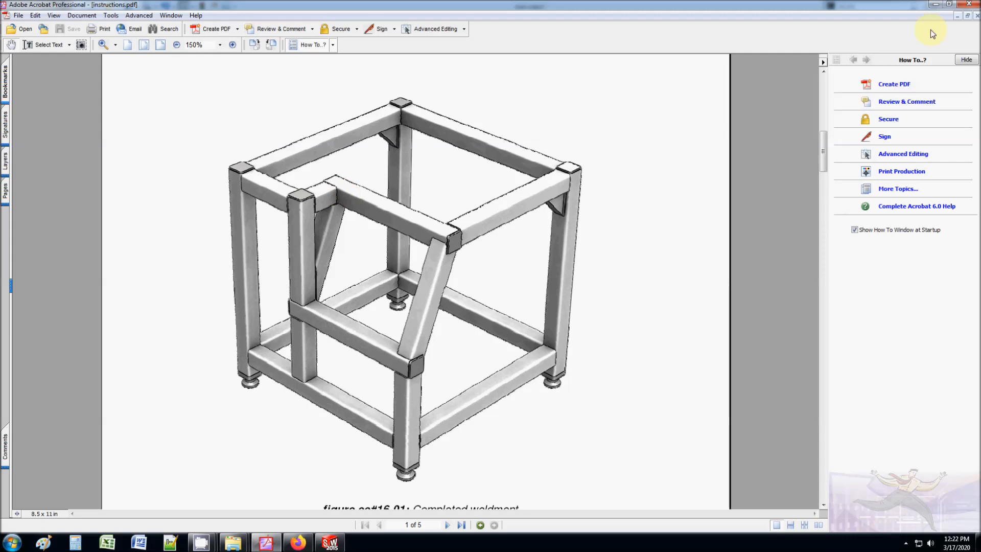
{"action": "left_click", "coordinate": [937, 5]}
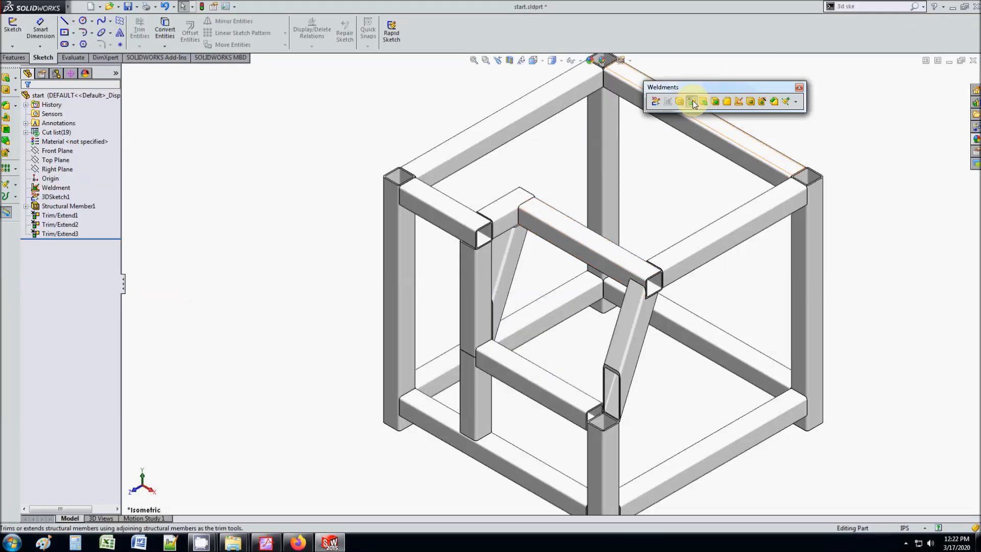
- Trim/Extend the notch's long top rail against the short top rail at the inner notch corner, using the second end-butt corner type
{"action": "left_click", "coordinate": [694, 105]}
{"action": "left_click", "coordinate": [539, 213]}
{"action": "middle_click_drag", "start_coordinate": [540, 213], "coordinate": [466, 329]}
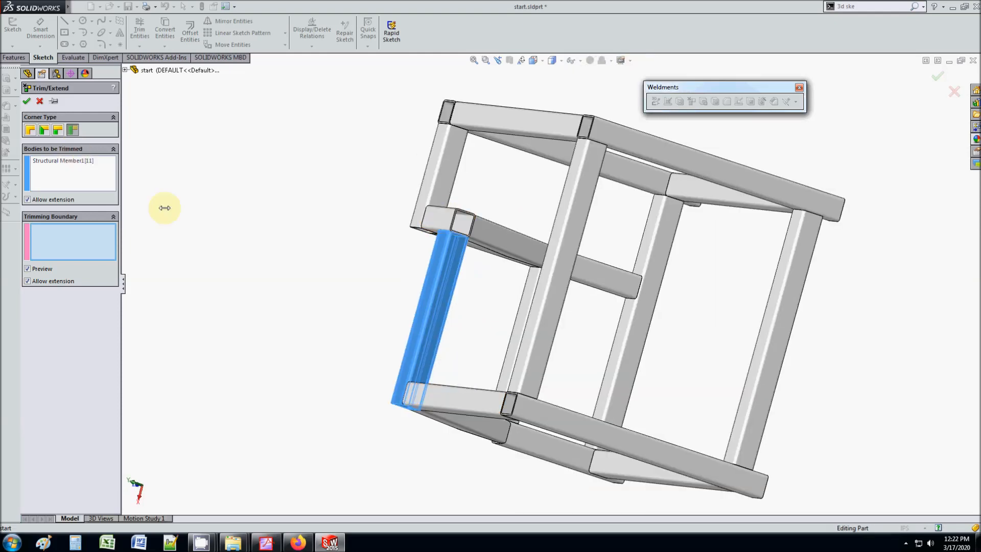
{"action": "left_click", "coordinate": [476, 266]}
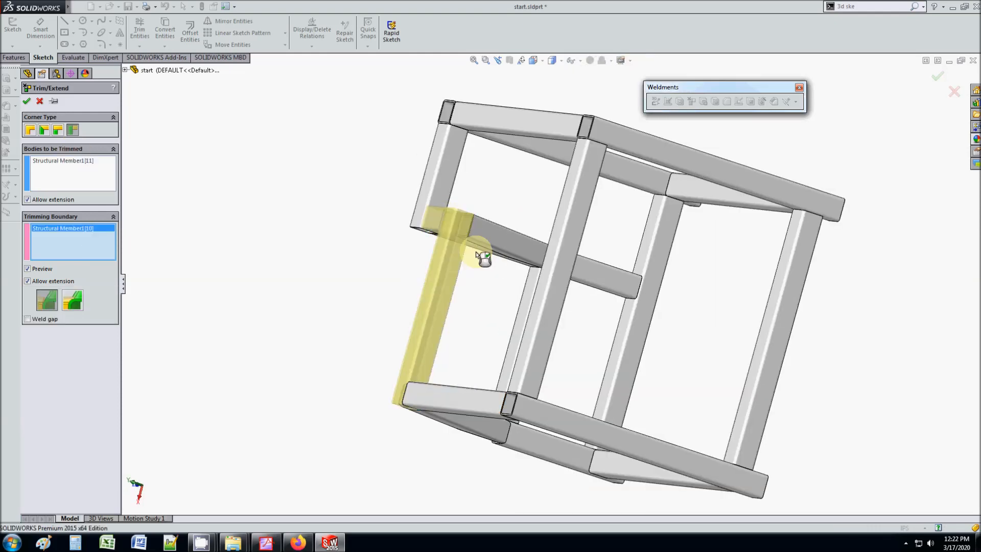
{"action": "middle_click_drag", "start_coordinate": [466, 254], "coordinate": [375, 235]}
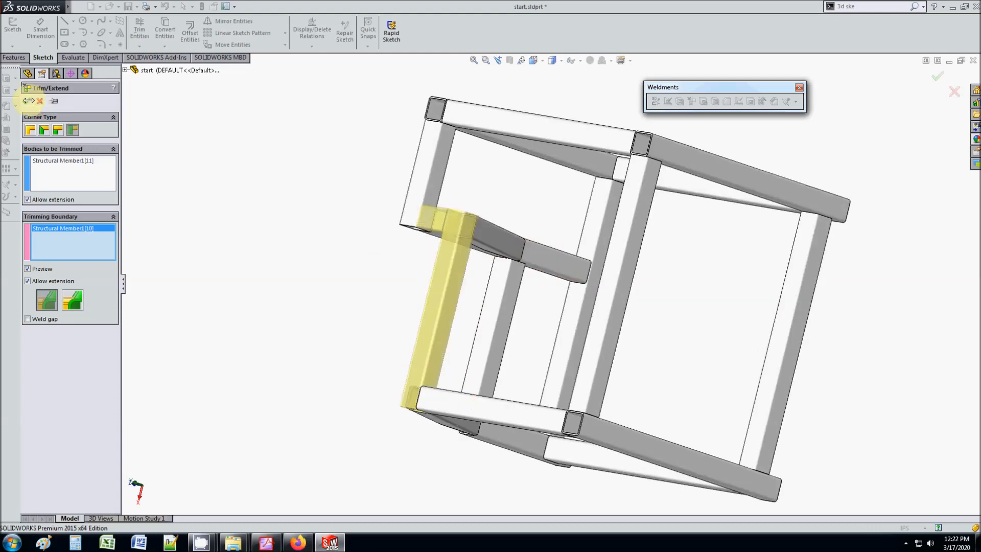
{"action": "right_click", "coordinate": [434, 258]}
{"action": "middle_click_drag", "start_coordinate": [422, 300], "coordinate": [561, 263]}
{"action": "scroll", "coordinate": [468, 254], "scroll_direction": "down", "scroll_amount": 3}
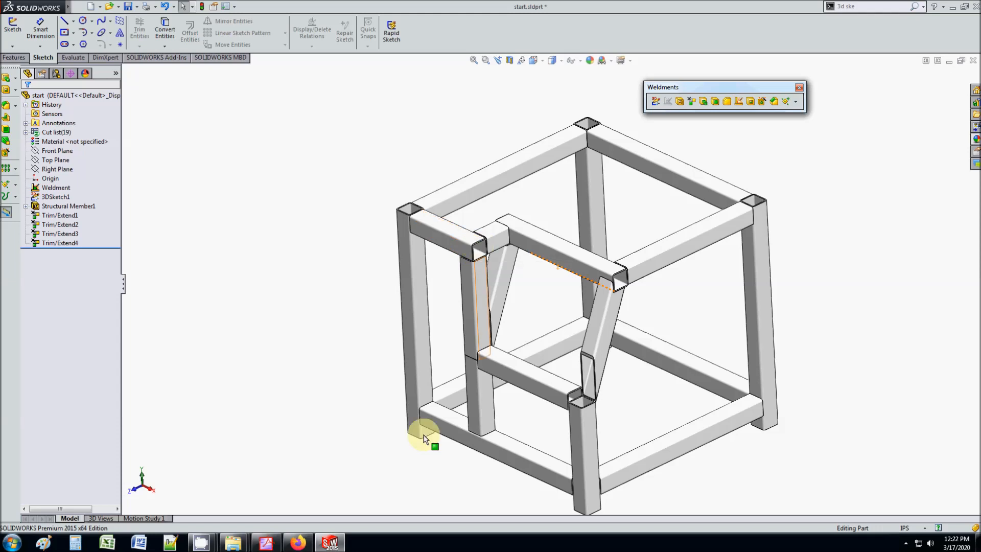
- Check the completed weldment figure in Adobe Acrobat, then Trim/Extend SOLIDWORKS' notch post through the top rail joining it to the leftmost leg
{"action": "left_click", "coordinate": [266, 542]}
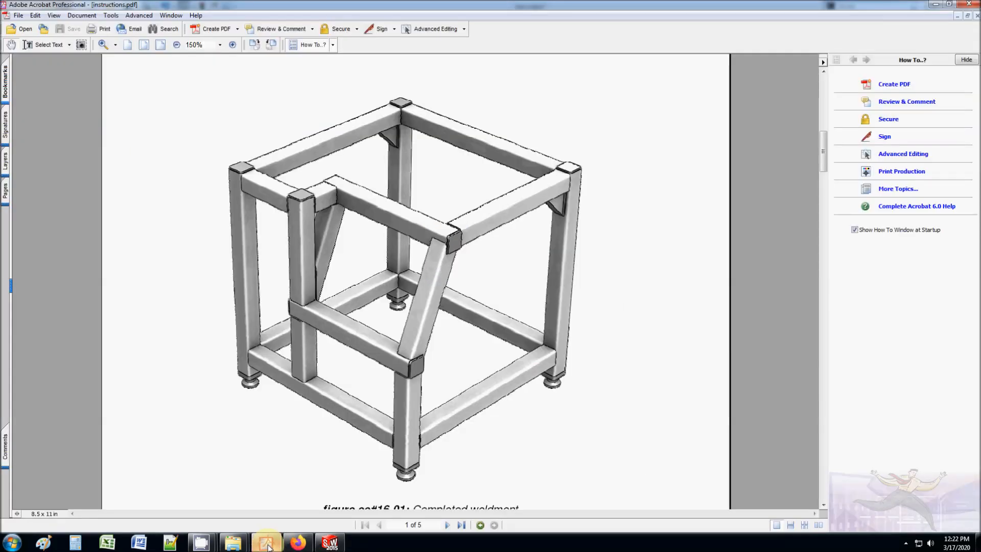
{"action": "left_click", "coordinate": [266, 543]}
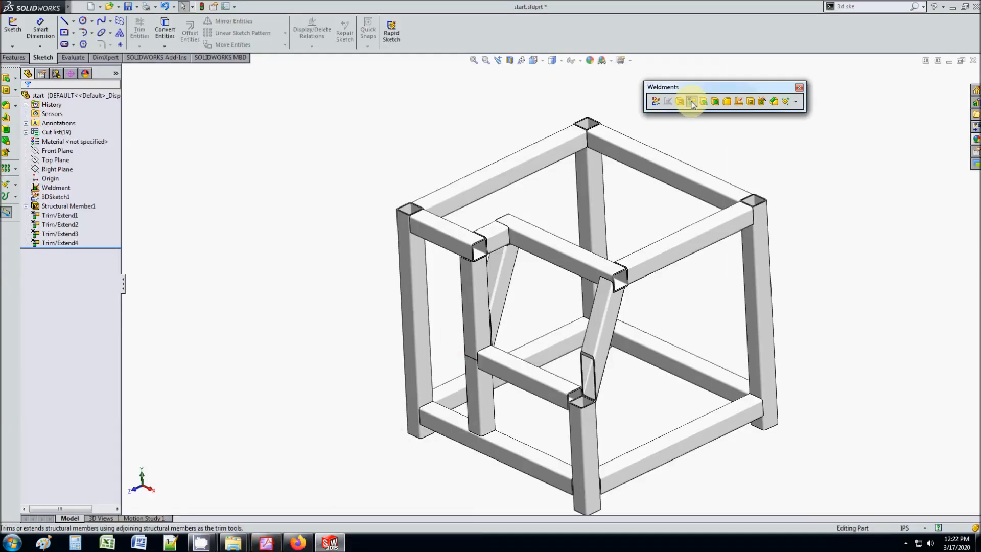
{"action": "left_click", "coordinate": [693, 102]}
{"action": "left_click", "coordinate": [468, 268]}
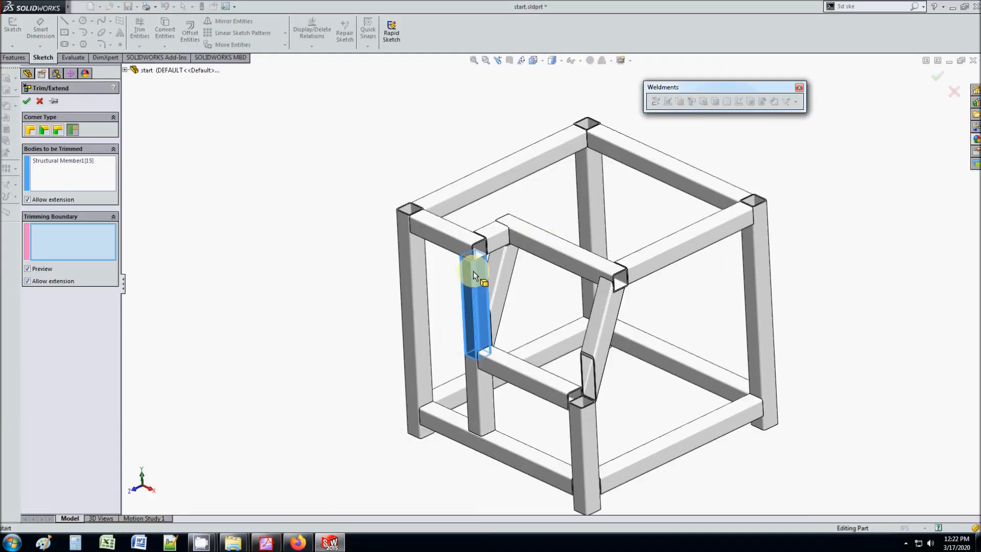
{"action": "left_click", "coordinate": [494, 240]}
{"action": "left_click", "coordinate": [27, 101]}
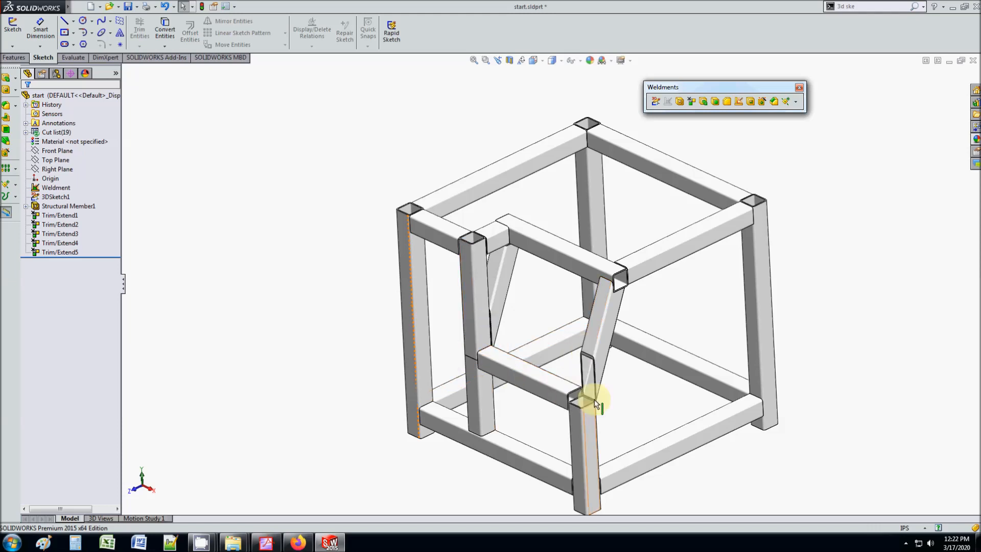
- Trim/Extend the notch's lower crossbar against the upper post segment so the crossbar runs beneath it, using the second end-butt corner type
{"action": "scroll", "coordinate": [507, 310], "scroll_direction": "down", "scroll_amount": 5}
{"action": "mouse_move", "coordinate": [507, 309]}
{"action": "middle_mouse_down"}
{"action": "mouse_move", "coordinate": [519, 283]}
{"action": "mouse_move", "coordinate": [514, 296]}
{"action": "middle_mouse_up"}
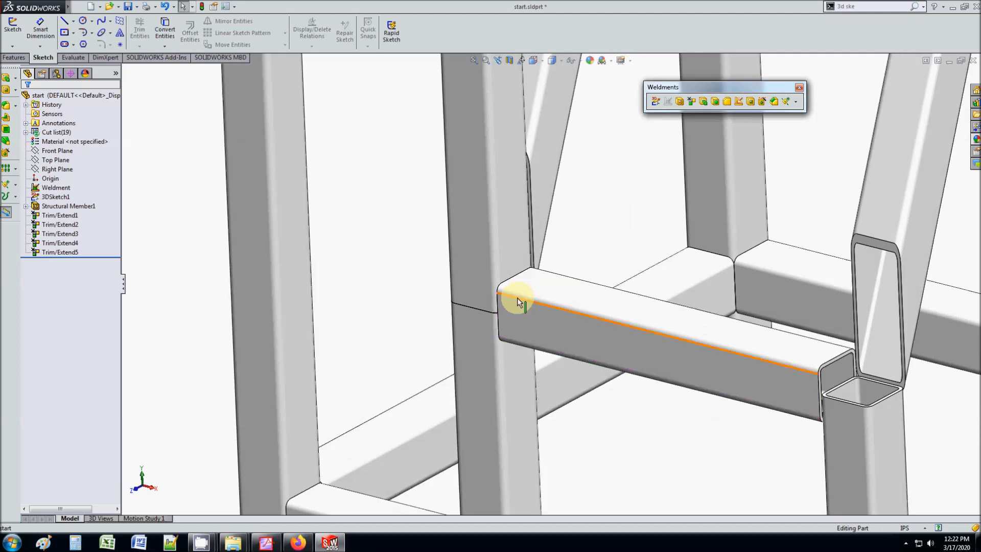
{"action": "left_click", "coordinate": [692, 101]}
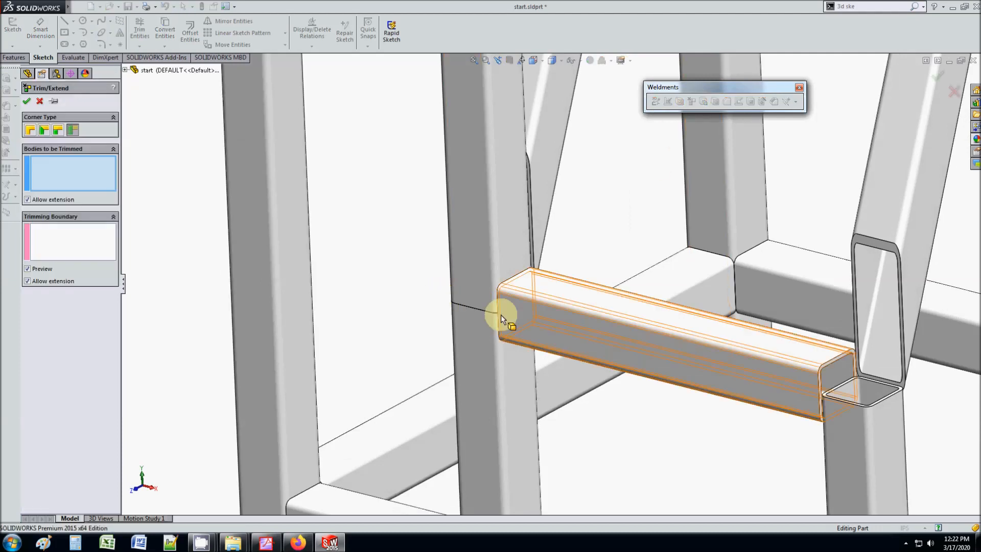
{"action": "left_click", "coordinate": [520, 318]}
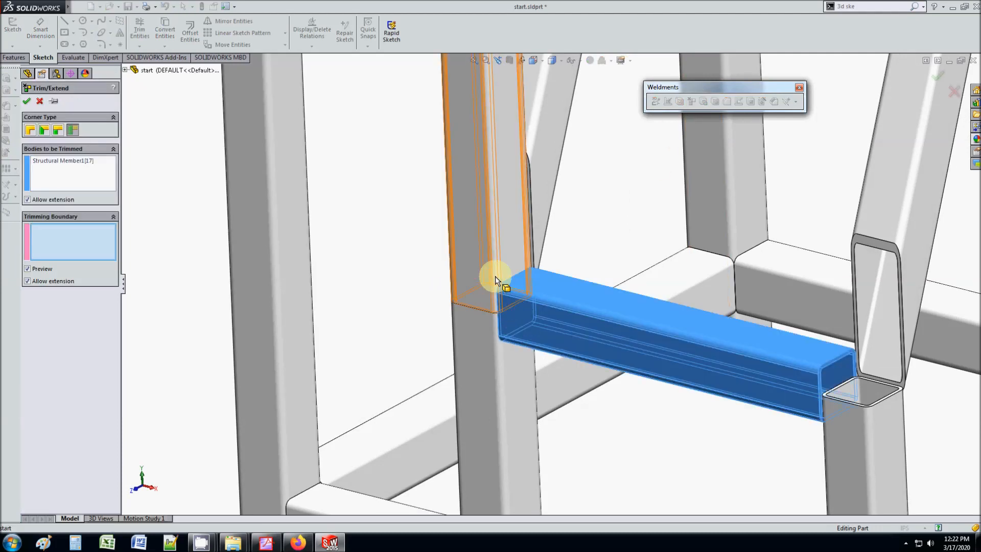
{"action": "left_click", "coordinate": [476, 264]}
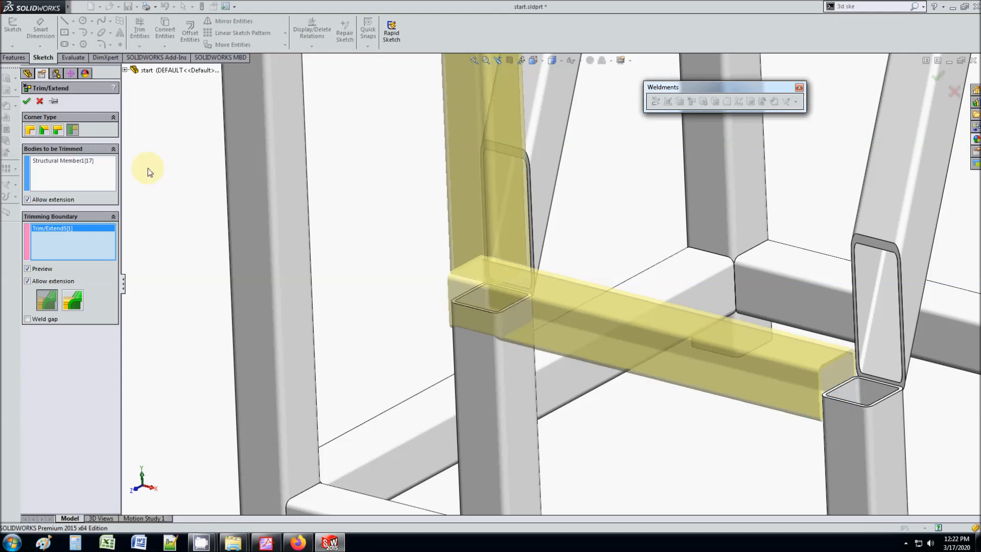
{"action": "left_click", "coordinate": [27, 101]}
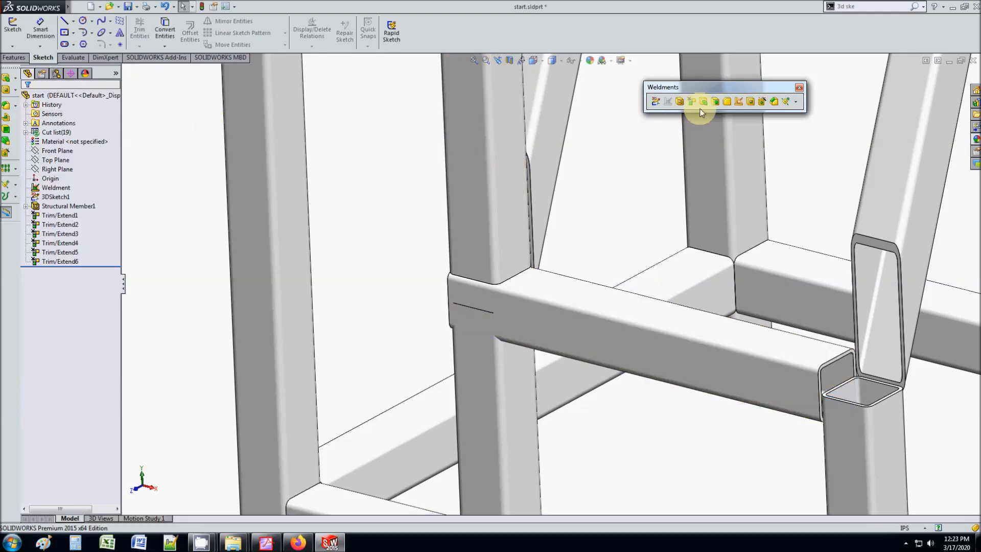
- Trim/Extend the lower segment of the notch post against the crossbar, using the first end-butt corner type
{"action": "left_click", "coordinate": [692, 103]}
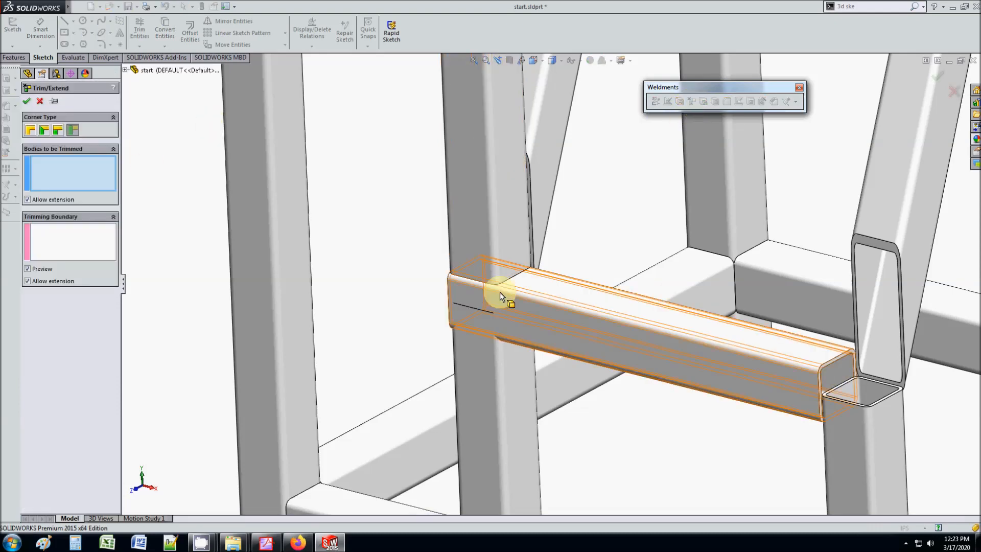
{"action": "left_click", "coordinate": [516, 365]}
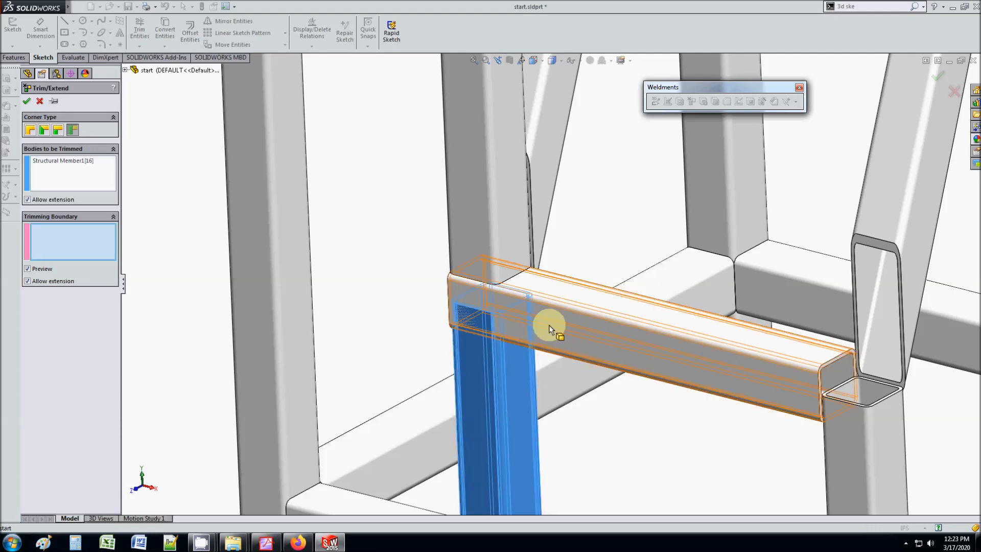
{"action": "left_click", "coordinate": [555, 337]}
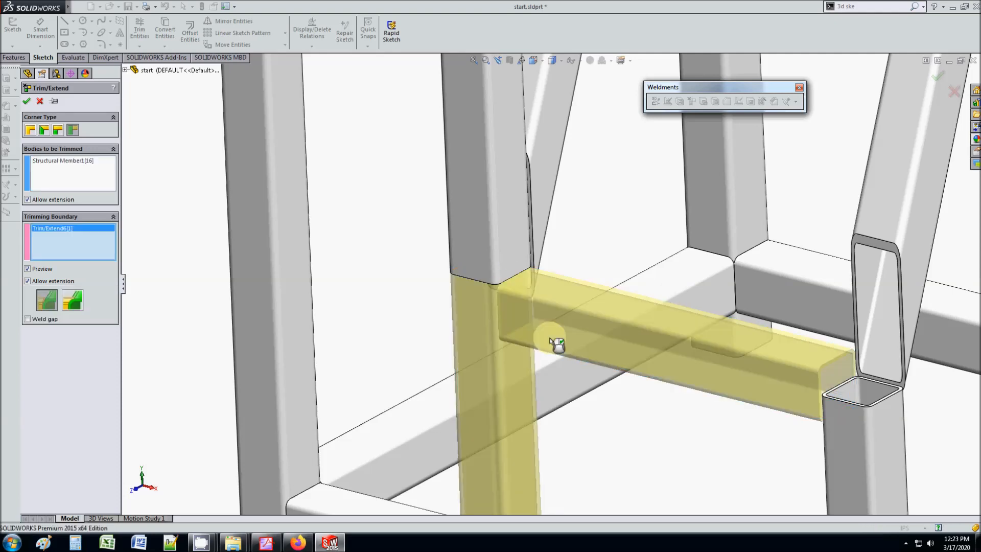
{"action": "left_click", "coordinate": [61, 130]}
{"action": "left_click", "coordinate": [30, 102]}
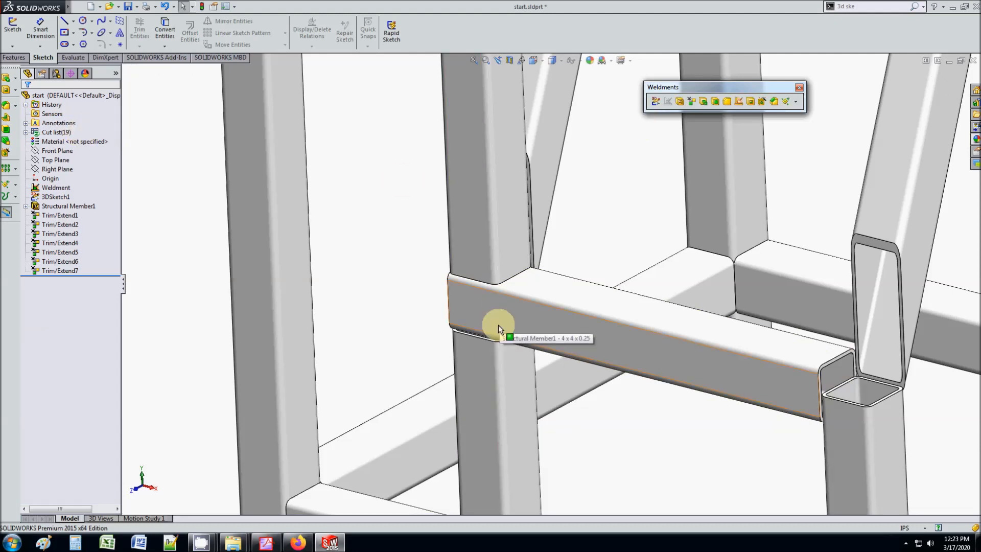
{"action": "left_click", "coordinate": [691, 101]}
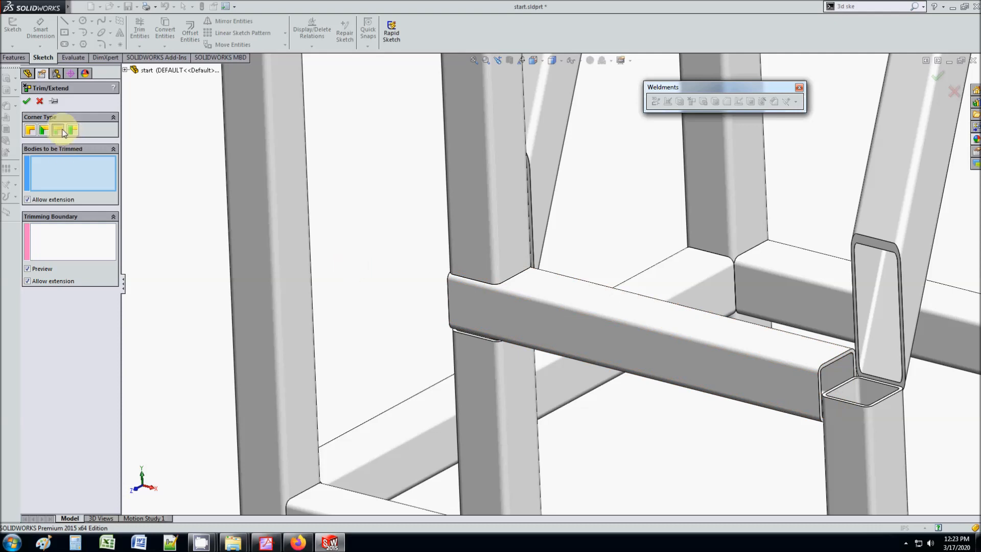
{"action": "left_click", "coordinate": [27, 101]}
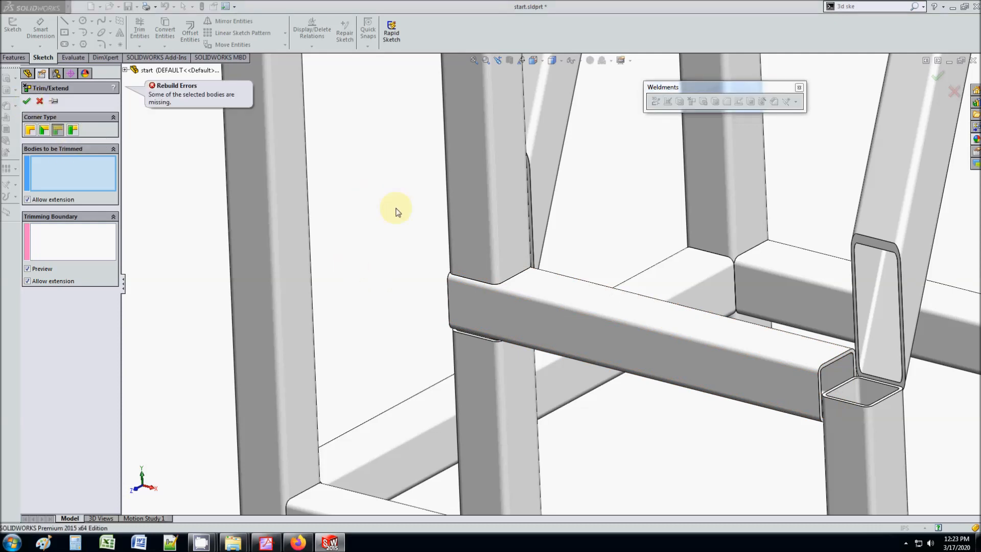
{"action": "left_click", "coordinate": [41, 101]}
- Trim/Extend the notch crossbar over the short front corner leg, using the second end-butt corner type
{"action": "key", "text": "f"}
{"action": "scroll", "coordinate": [670, 380], "scroll_direction": "down", "scroll_amount": 5}
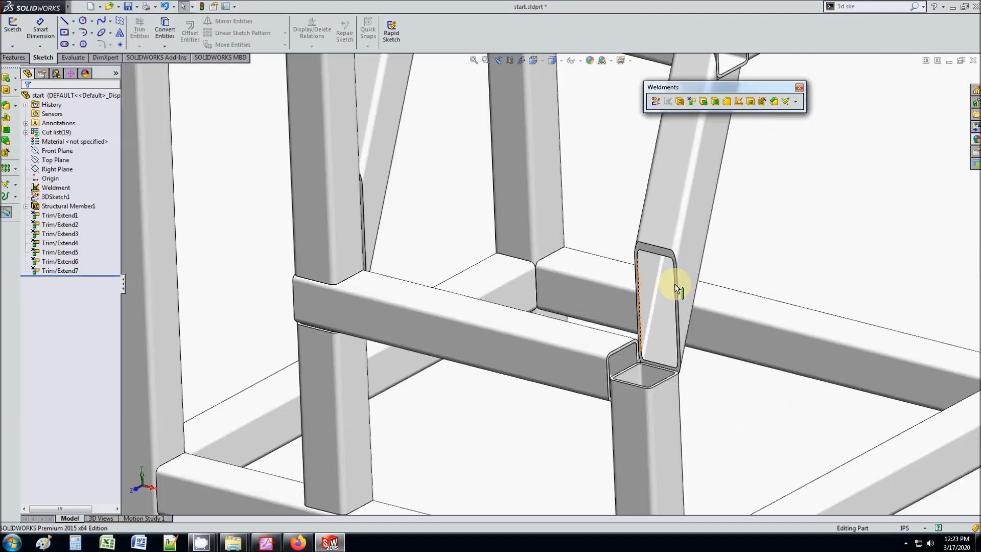
{"action": "left_click", "coordinate": [693, 106]}
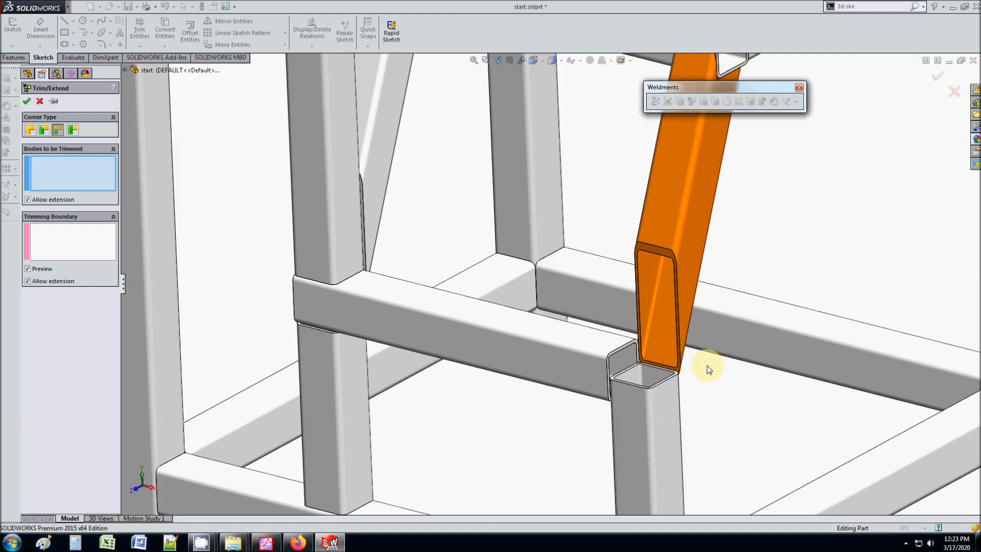
{"action": "left_click", "coordinate": [584, 370]}
{"action": "left_click", "coordinate": [670, 409]}
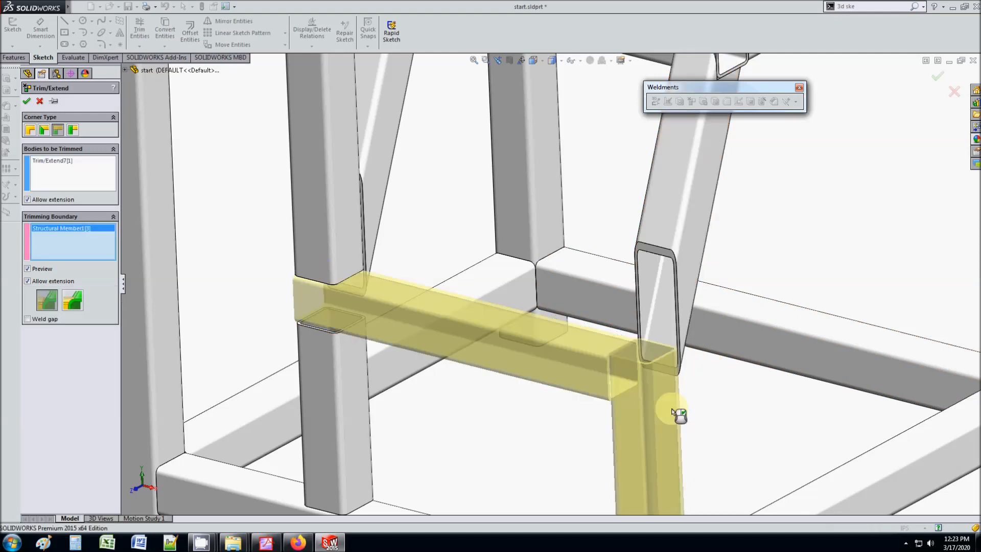
{"action": "left_click", "coordinate": [68, 130]}
{"action": "left_click", "coordinate": [27, 101]}
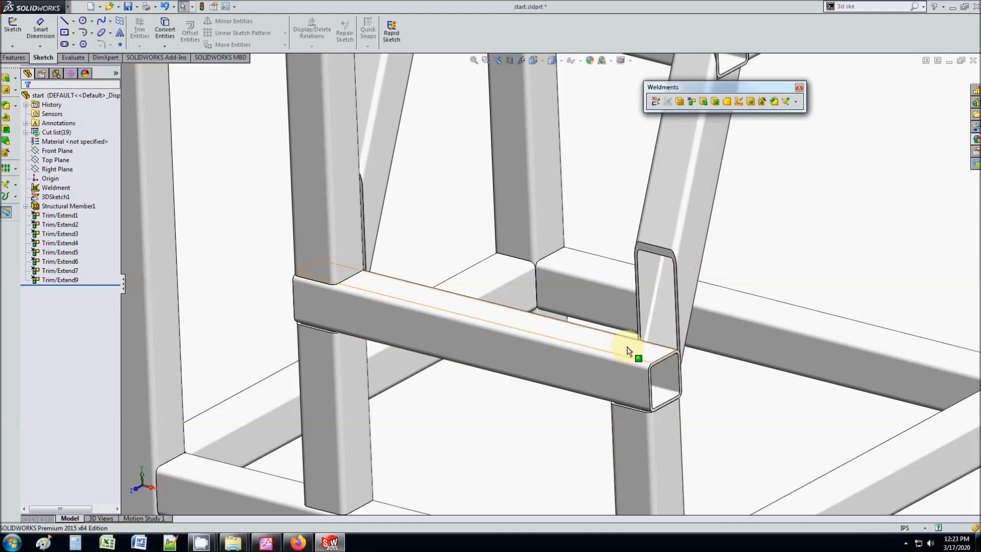
- Trim/Extend the sloping brace above the front corner leg against the crossbar with the first end-butt corner type, and inspect the joint
{"action": "mouse_move", "coordinate": [661, 354]}
{"action": "middle_mouse_down"}
{"action": "mouse_move", "coordinate": [638, 355]}
{"action": "mouse_move", "coordinate": [647, 362]}
{"action": "middle_mouse_up"}
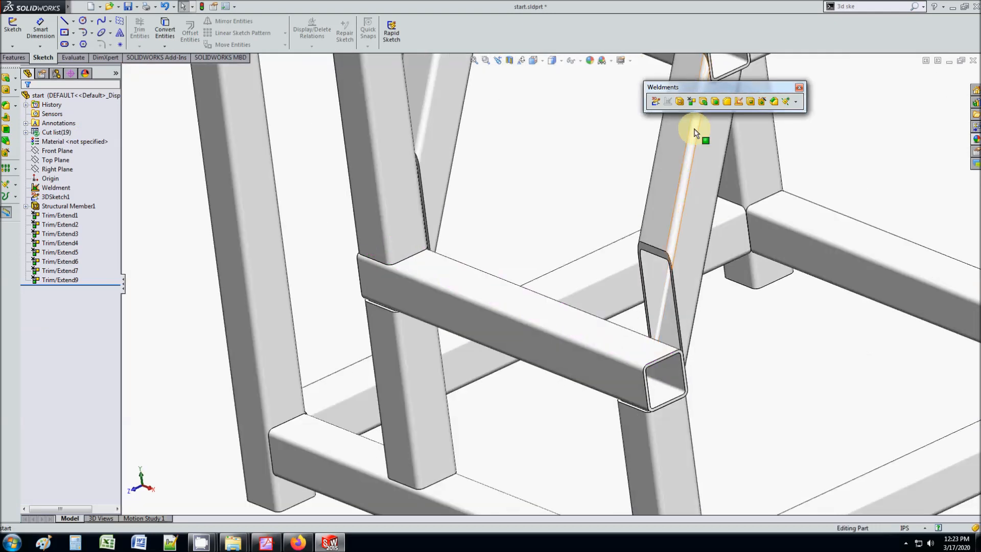
{"action": "left_click", "coordinate": [694, 103]}
{"action": "left_click", "coordinate": [669, 204]}
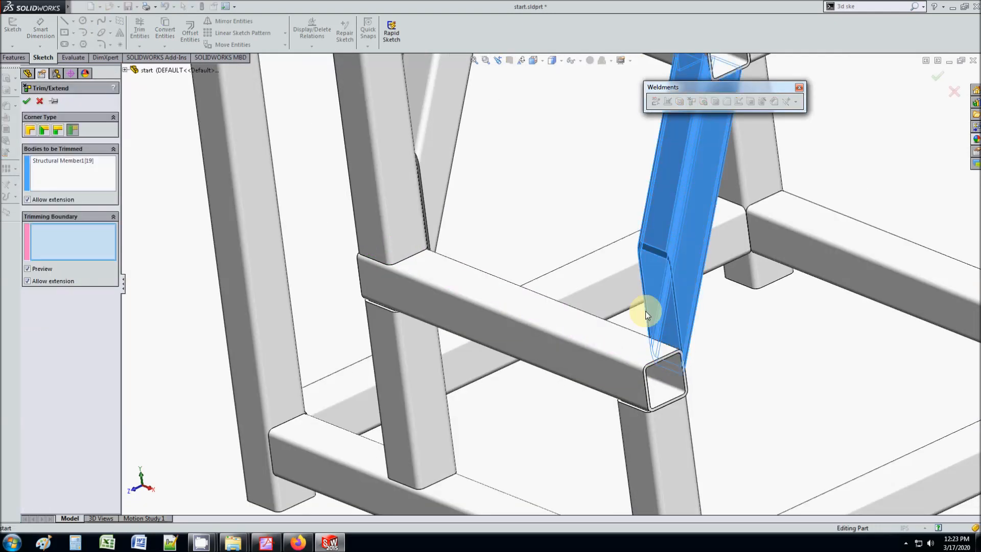
{"action": "left_click", "coordinate": [635, 346]}
{"action": "left_click", "coordinate": [50, 130]}
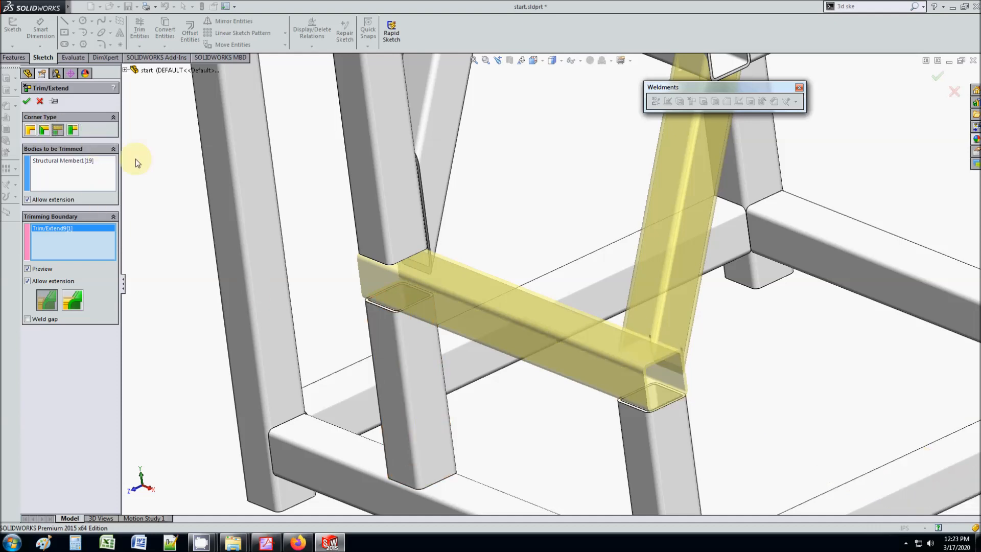
{"action": "scroll", "coordinate": [583, 353], "scroll_direction": "down", "scroll_amount": 5}
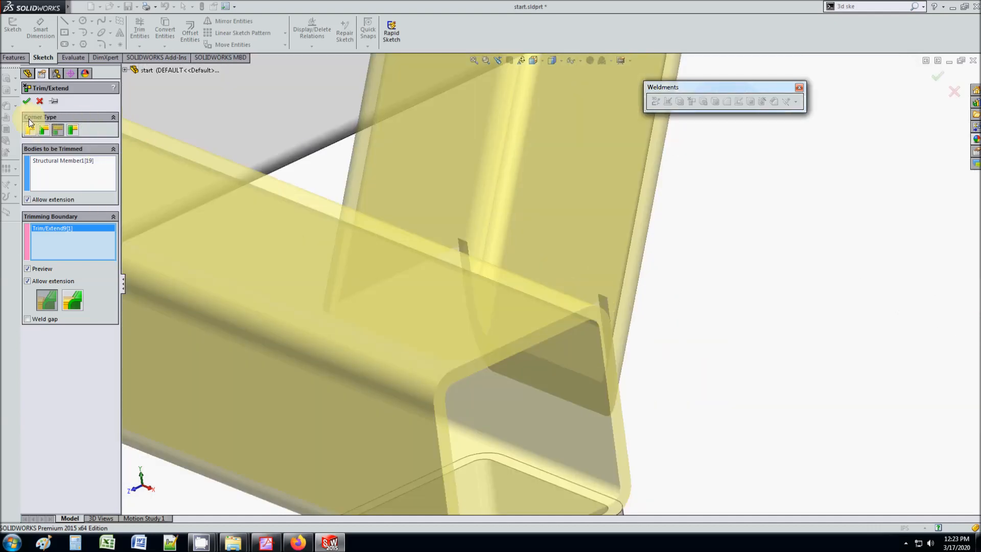
{"action": "left_click", "coordinate": [27, 100]}
{"action": "scroll", "coordinate": [525, 289], "scroll_direction": "up", "scroll_amount": 8}
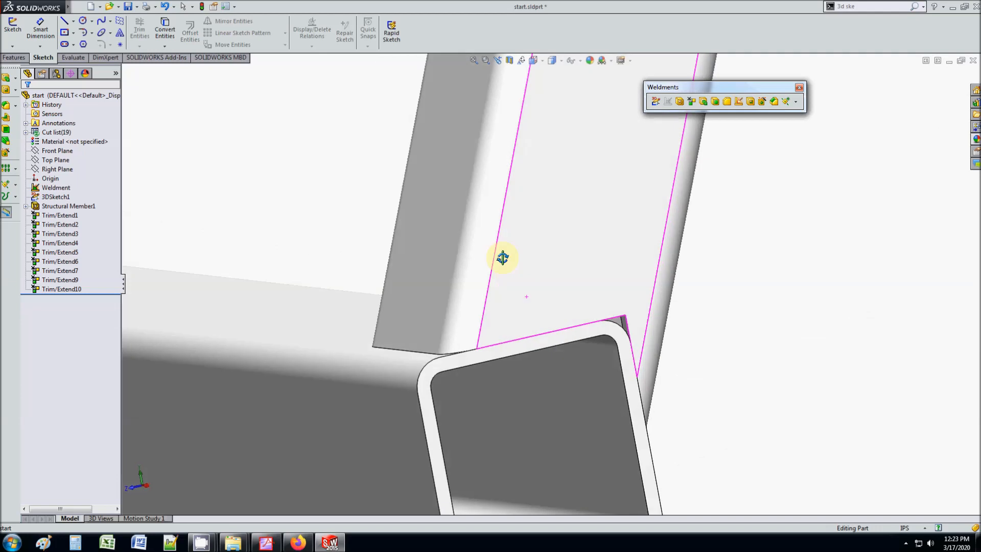
{"action": "middle_click_drag", "start_coordinate": [521, 309], "coordinate": [577, 311]}
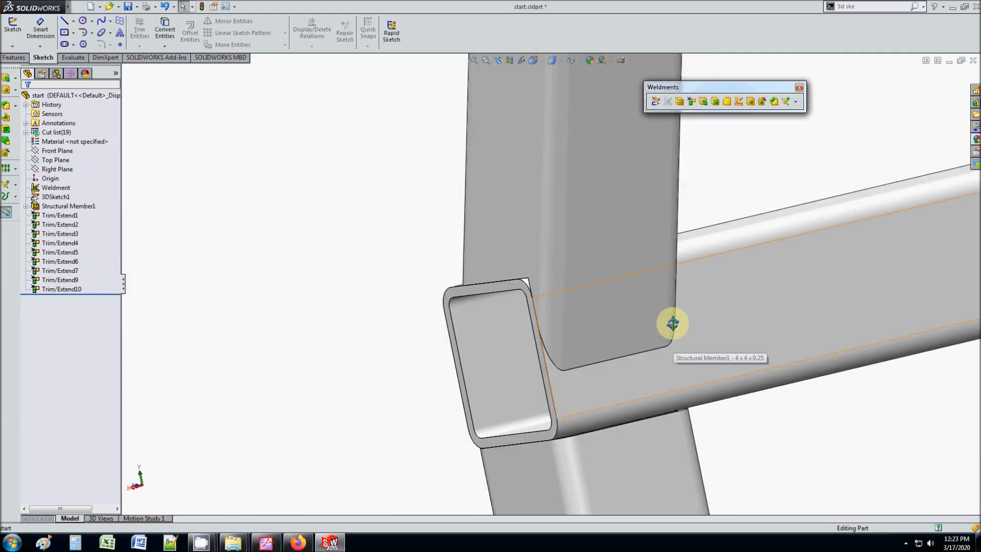
{"action": "middle_click_drag", "start_coordinate": [673, 323], "coordinate": [587, 331]}
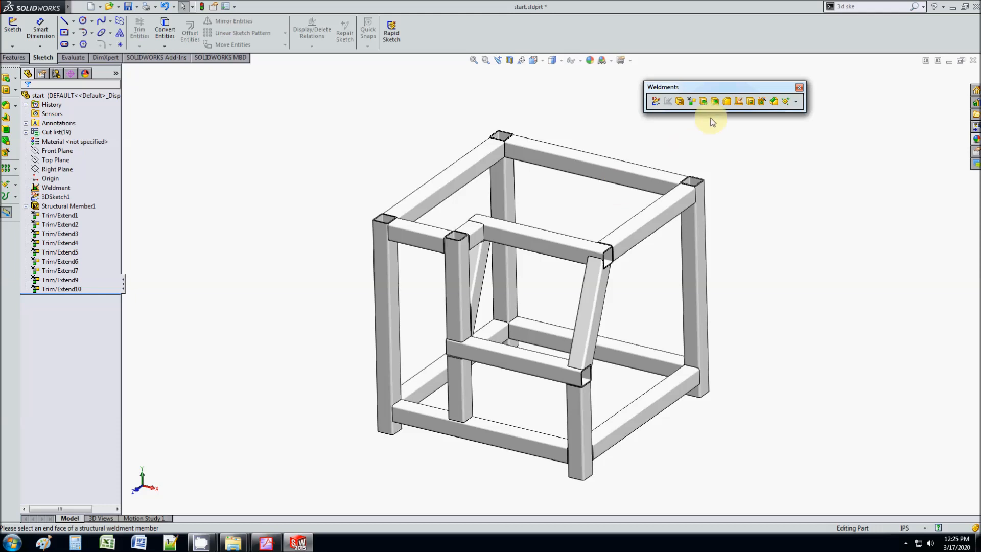
- Start an End Cap and select the open tops of the frame's front and rear left corner posts
{"action": "left_click", "coordinate": [716, 104]}
{"action": "scroll", "coordinate": [422, 205], "scroll_direction": "down", "scroll_amount": 10}
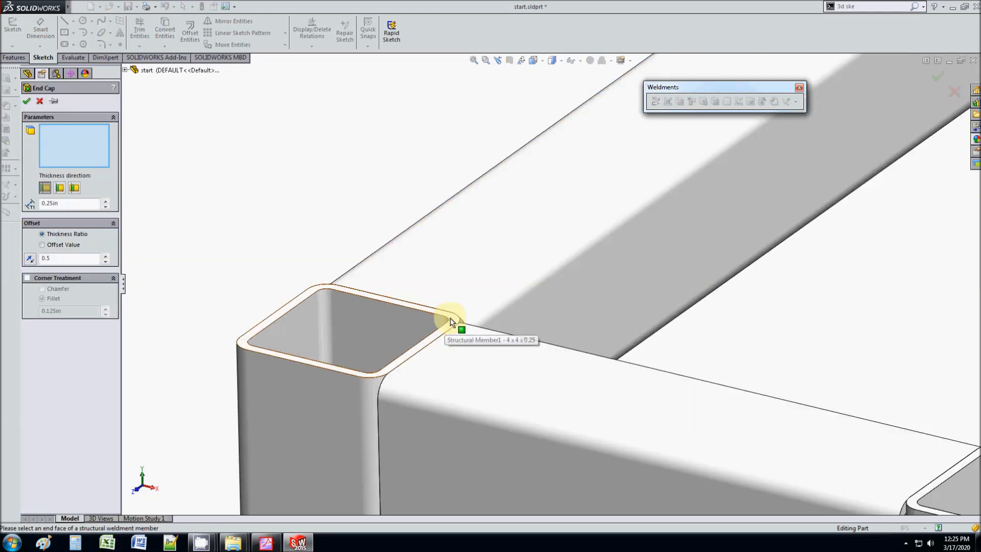
{"action": "left_click", "coordinate": [453, 321]}
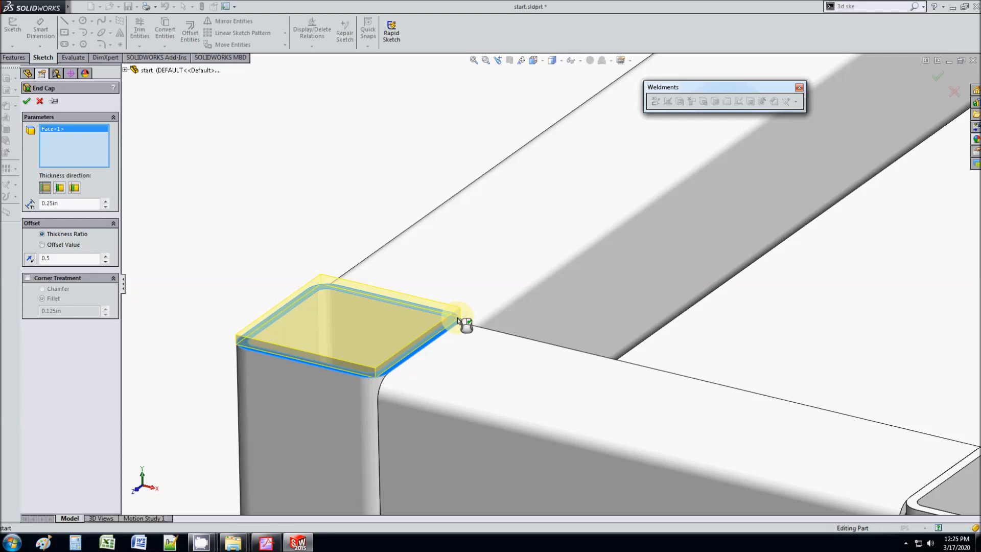
{"action": "scroll", "coordinate": [562, 347], "scroll_direction": "up", "scroll_amount": 10}
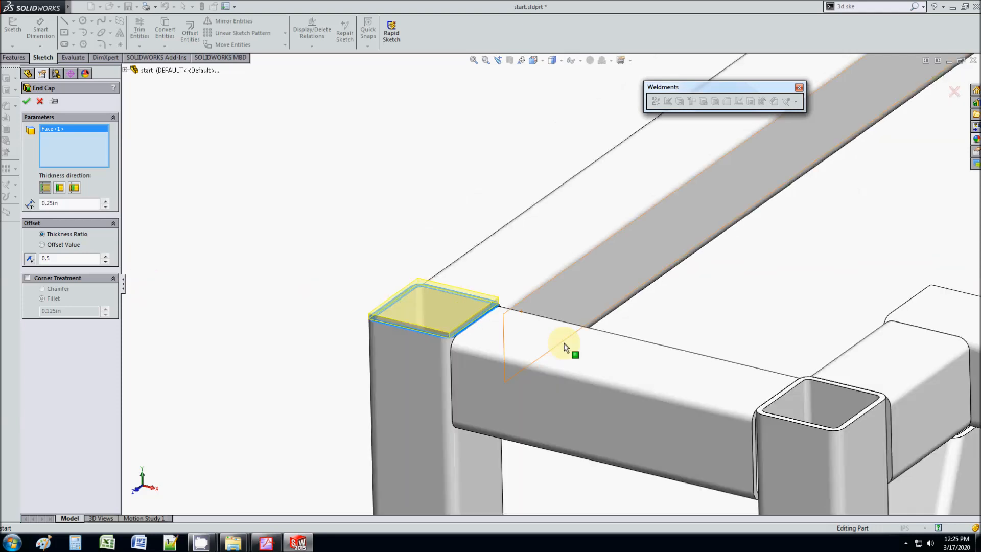
{"action": "scroll", "coordinate": [628, 237], "scroll_direction": "down", "scroll_amount": 10}
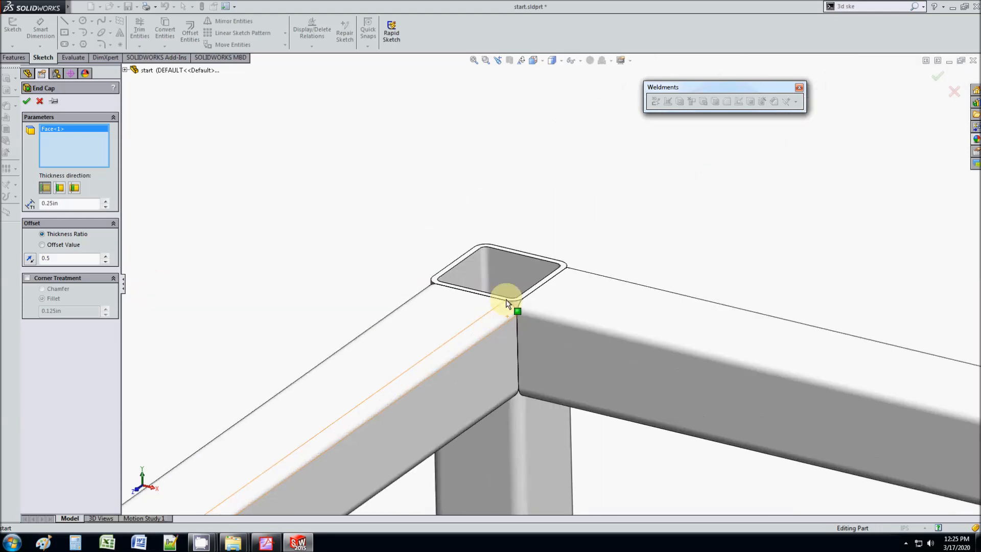
{"action": "left_click", "coordinate": [605, 249]}
{"action": "scroll", "coordinate": [660, 328], "scroll_direction": "up", "scroll_amount": 8}
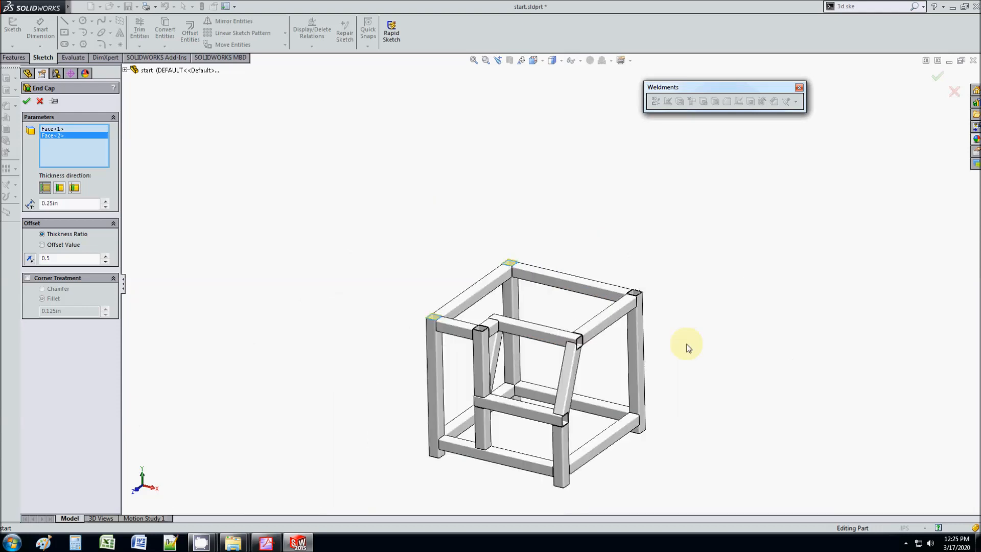
- Add the open tops of the rear right post and the notch post, plus the right end of the upper notch crossbar, to the end cap faces
{"action": "scroll", "coordinate": [575, 241], "scroll_direction": "down", "scroll_amount": 10}
{"action": "scroll", "coordinate": [608, 301], "scroll_direction": "down", "scroll_amount": 3}
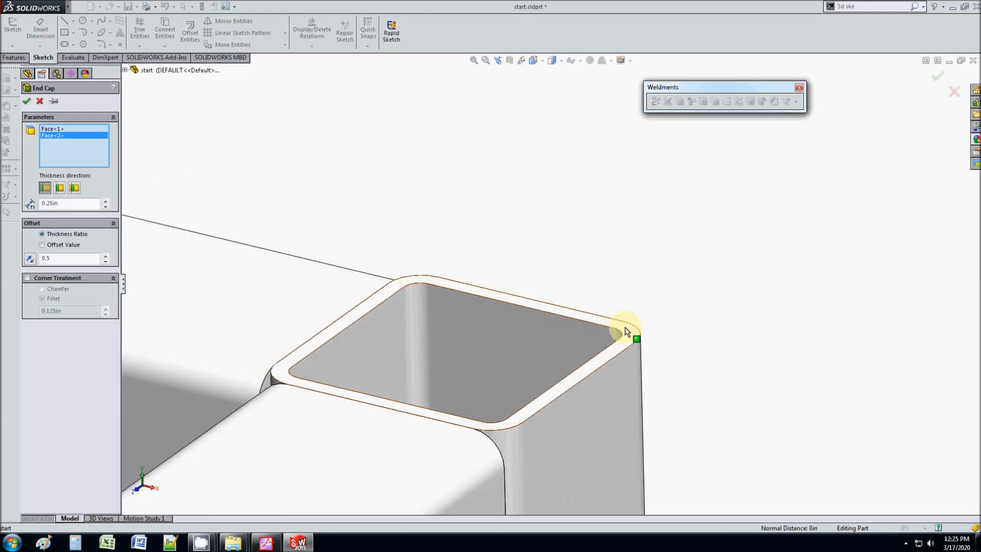
{"action": "left_click", "coordinate": [485, 334]}
{"action": "scroll", "coordinate": [463, 352], "scroll_direction": "up", "scroll_amount": 3}
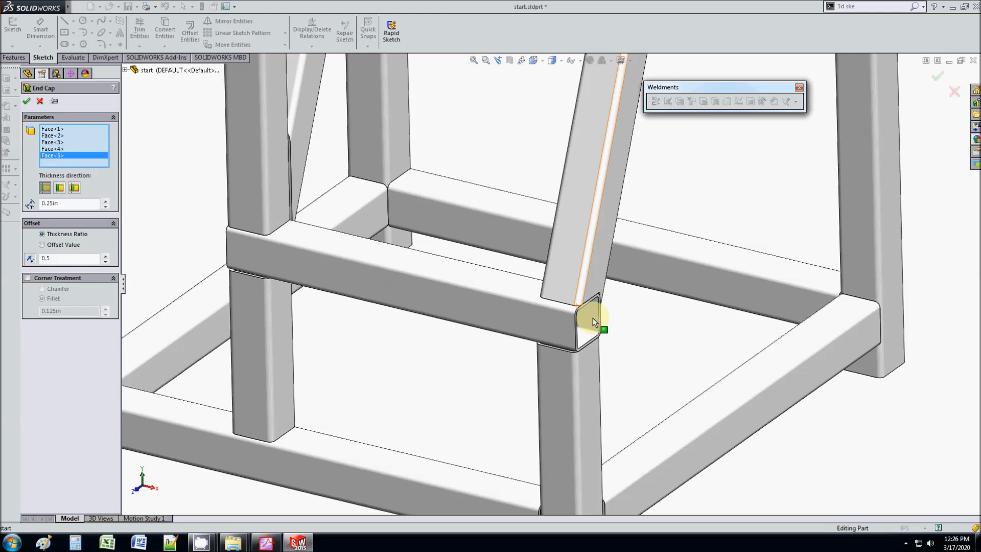
- Add both open ends of the lower notch crossbar to the end cap faces
{"action": "scroll", "coordinate": [593, 322], "scroll_direction": "down", "scroll_amount": 5}
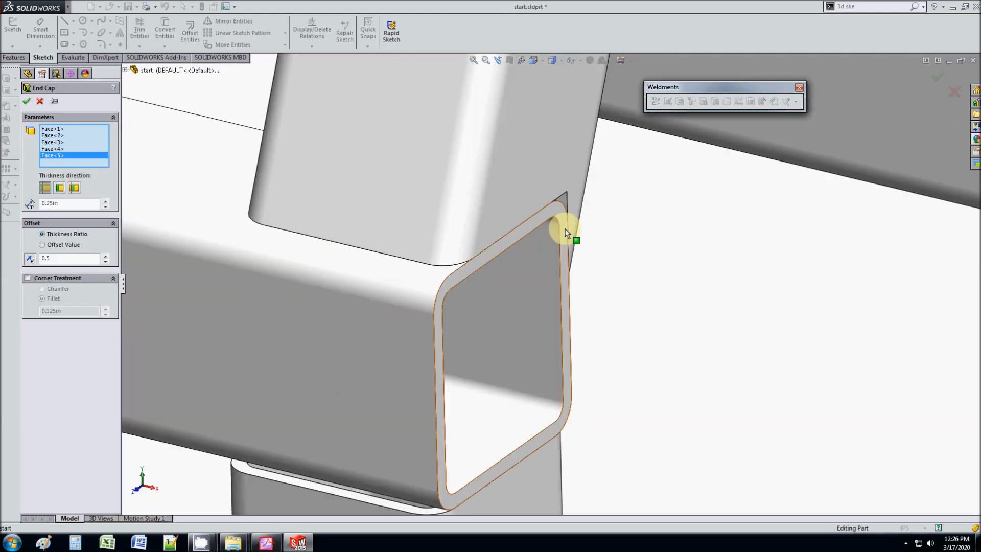
{"action": "left_click", "coordinate": [548, 398]}
{"action": "scroll", "coordinate": [548, 396], "scroll_direction": "up", "scroll_amount": 8}
{"action": "middle_click_drag", "start_coordinate": [390, 279], "coordinate": [506, 259]}
{"action": "scroll", "coordinate": [406, 249], "scroll_direction": "down", "scroll_amount": 7}
{"action": "scroll", "coordinate": [438, 256], "scroll_direction": "down", "scroll_amount": 4}
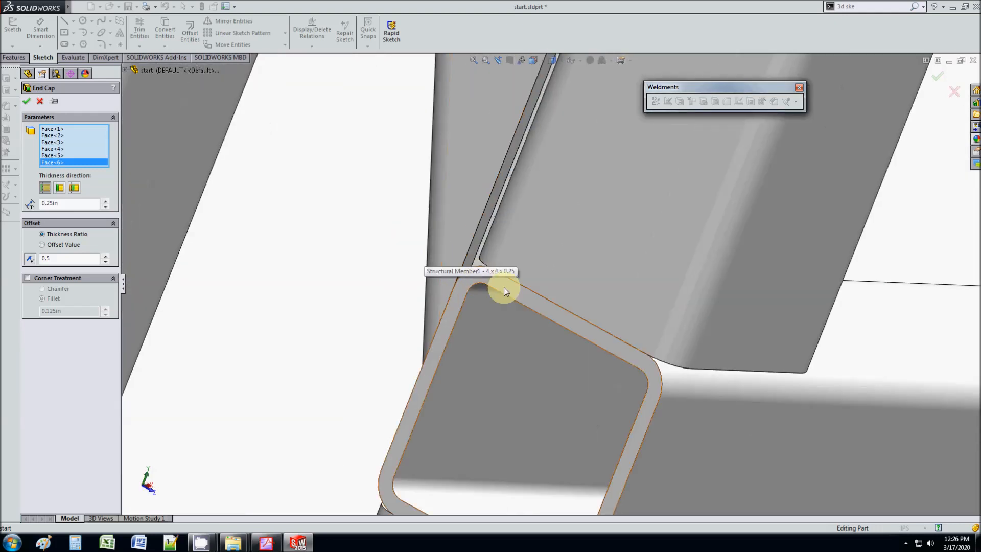
{"action": "left_click", "coordinate": [507, 287]}
- Add the remaining open end of the upper notch crossbar to the end cap faces
{"action": "scroll", "coordinate": [525, 356], "scroll_direction": "up", "scroll_amount": 8}
{"action": "middle_click_drag", "start_coordinate": [559, 356], "coordinate": [548, 397]}
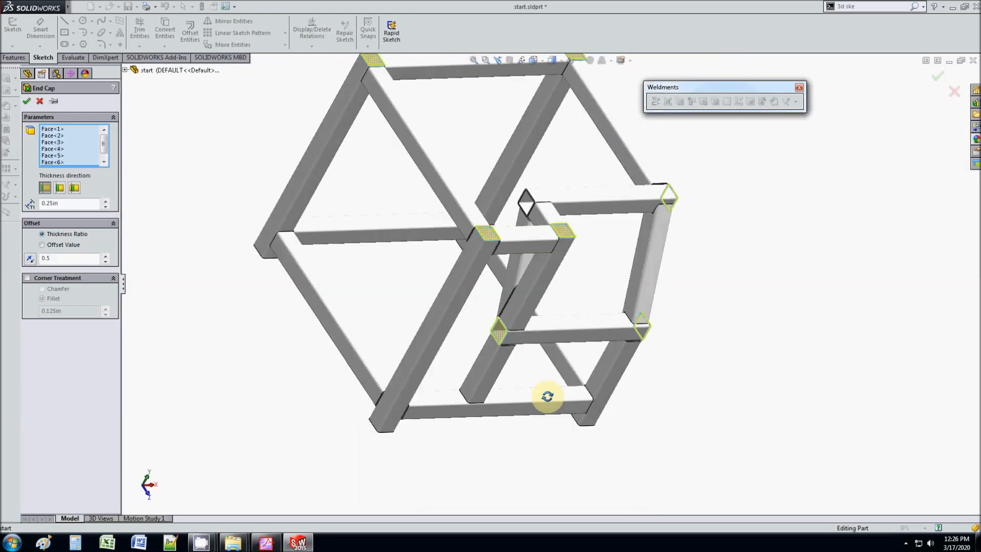
{"action": "scroll", "coordinate": [511, 213], "scroll_direction": "down", "scroll_amount": 10}
{"action": "scroll", "coordinate": [526, 224], "scroll_direction": "down", "scroll_amount": 2}
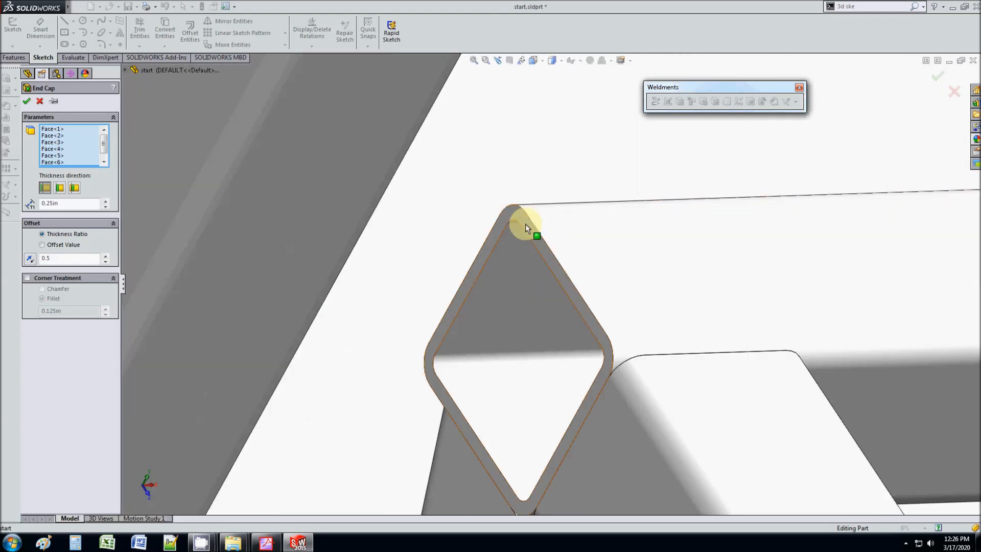
{"action": "left_click", "coordinate": [526, 224]}
{"action": "scroll", "coordinate": [568, 292], "scroll_direction": "up", "scroll_amount": 10}
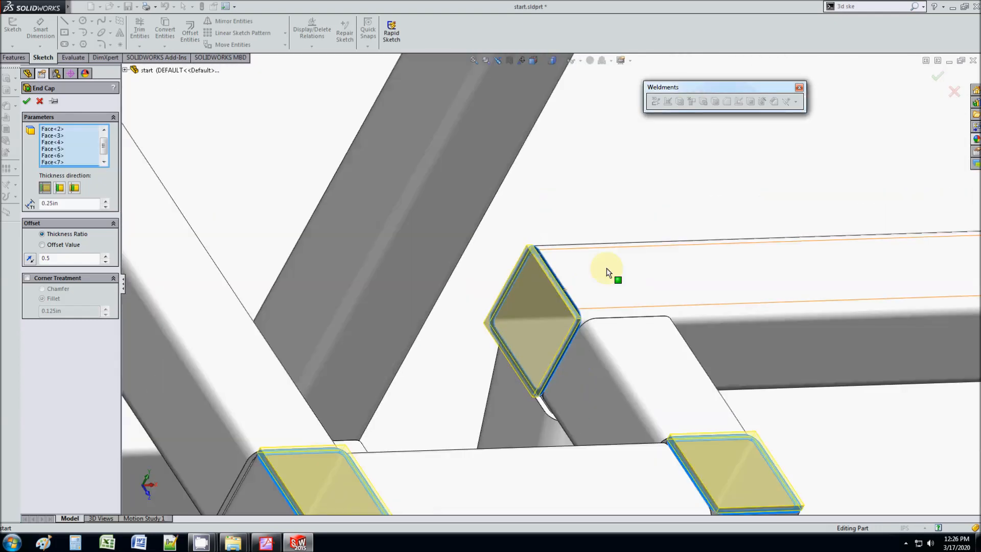
{"action": "middle_click_drag", "start_coordinate": [512, 211], "coordinate": [537, 237]}
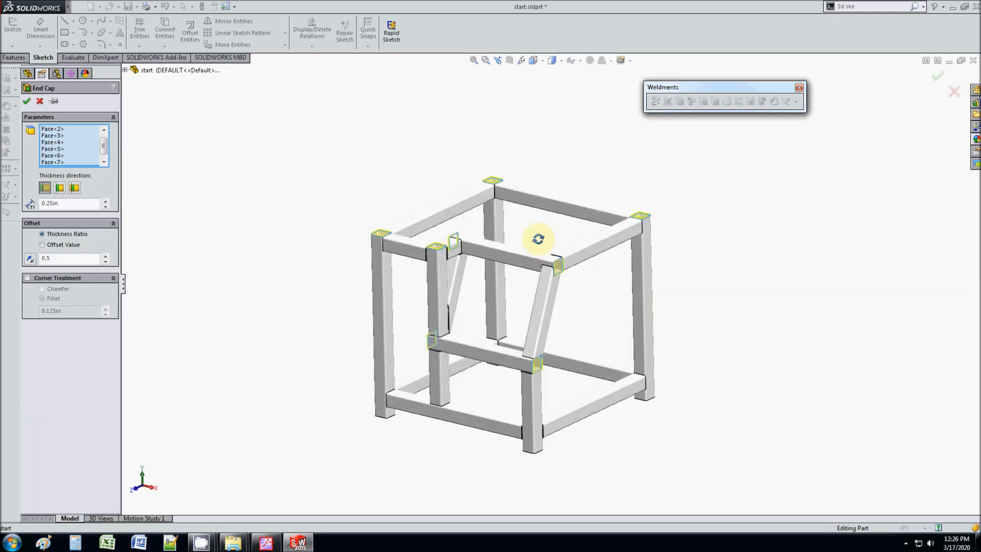
- Set the caps' thickness to 0.50 in and thickness ratio to 0.25, and enable a 0.375 in fillet corner treatment
{"action": "scroll", "coordinate": [580, 328], "scroll_direction": "up", "scroll_amount": 3}
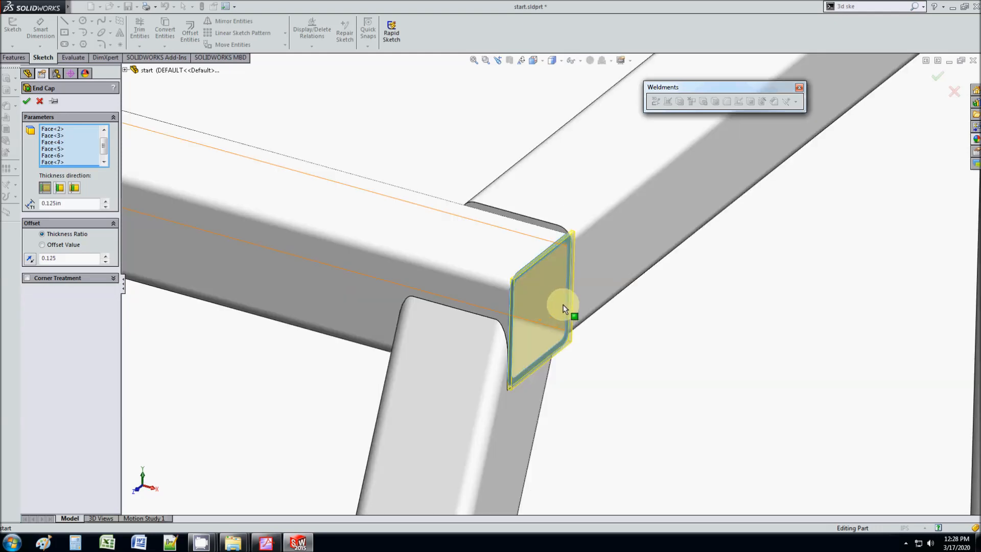
{"action": "left_click", "coordinate": [82, 205]}
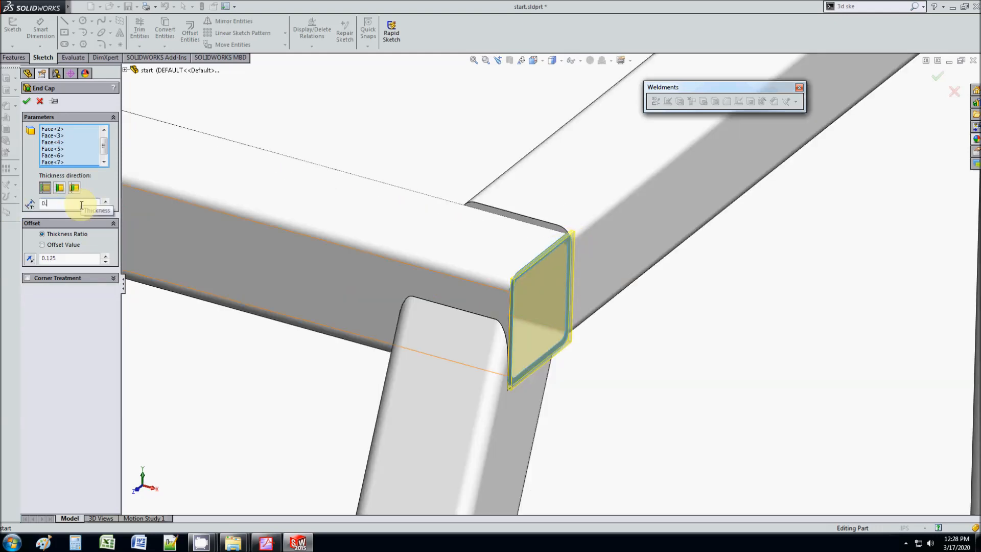
{"action": "key", "text": "Tab"}
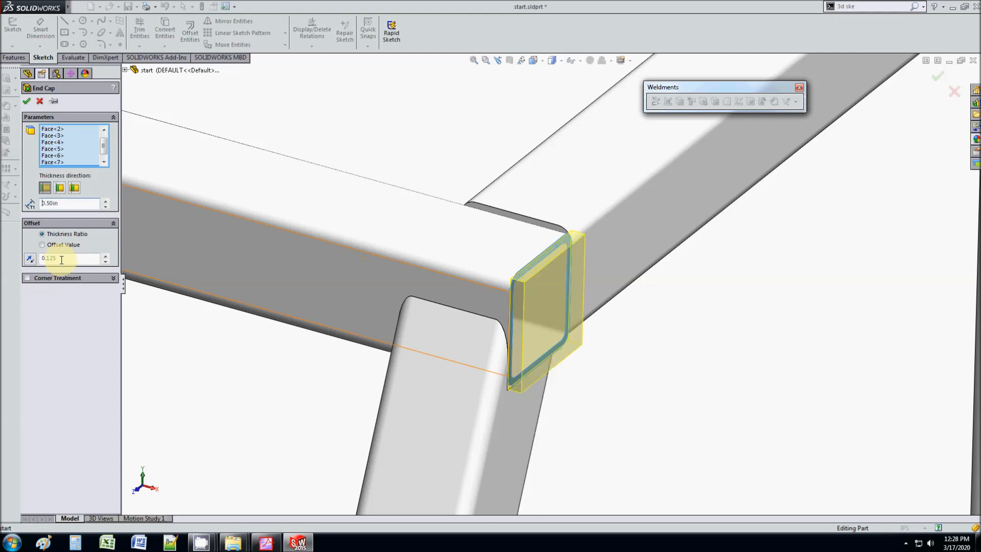
{"action": "type", "text": "0.25"}
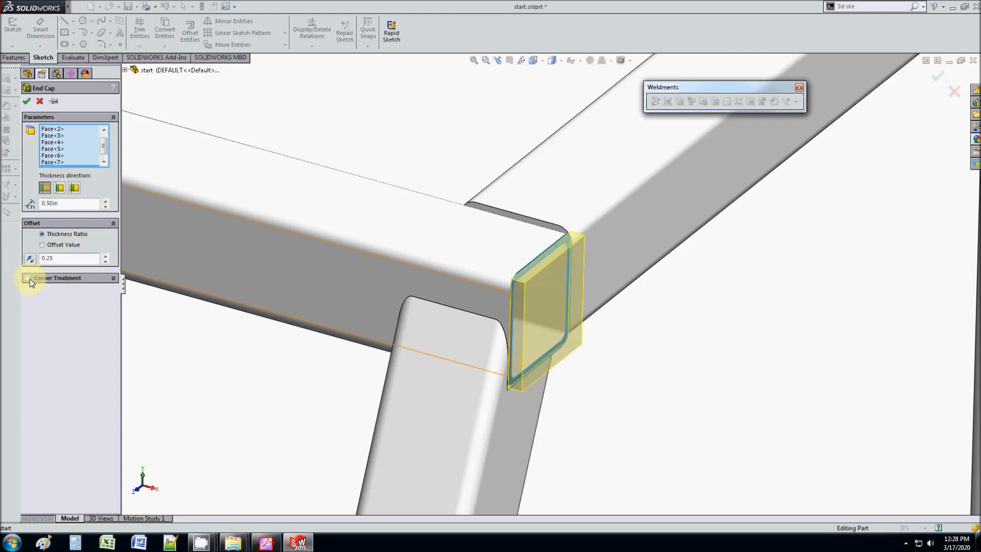
{"action": "left_click", "coordinate": [28, 278]}
{"action": "left_click_drag", "start_coordinate": [67, 311], "coordinate": [12, 314]}
{"action": "type", "text": "0.375"}
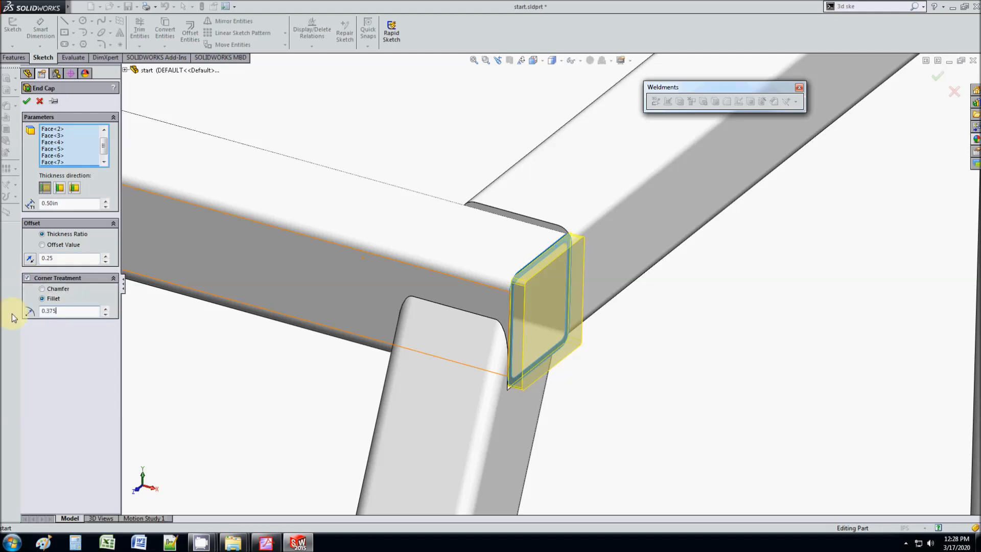
- Set the end caps' thickness ratio to 0.75 and thickness to 0.375 in, accept the feature, and review the capped frame
{"action": "left_click", "coordinate": [59, 259]}
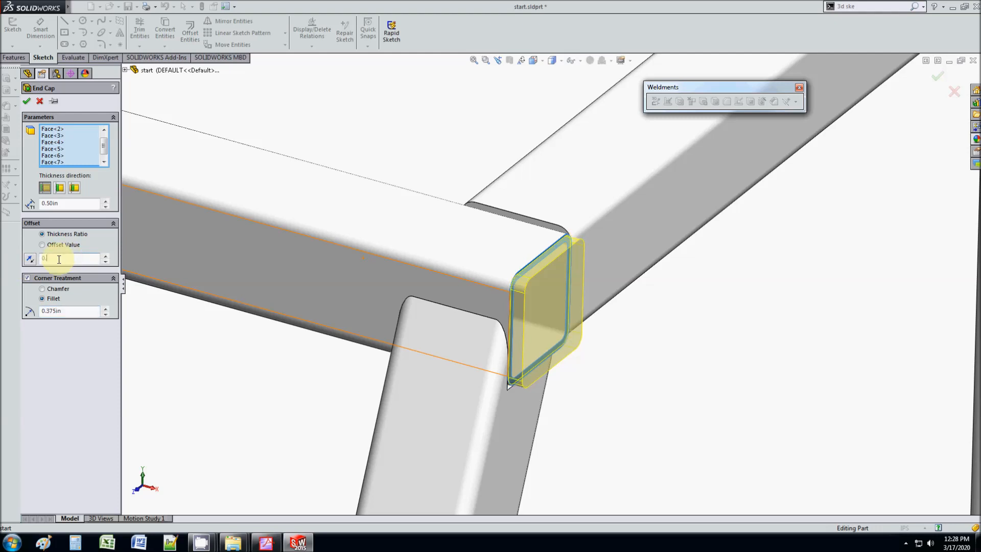
{"action": "type", "text": "0.75"}
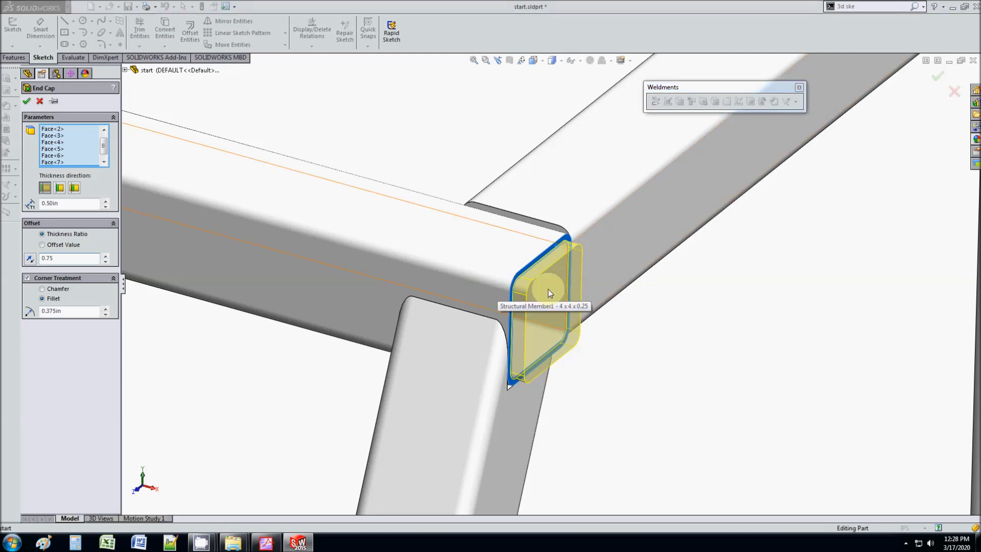
{"action": "left_click", "coordinate": [50, 203]}
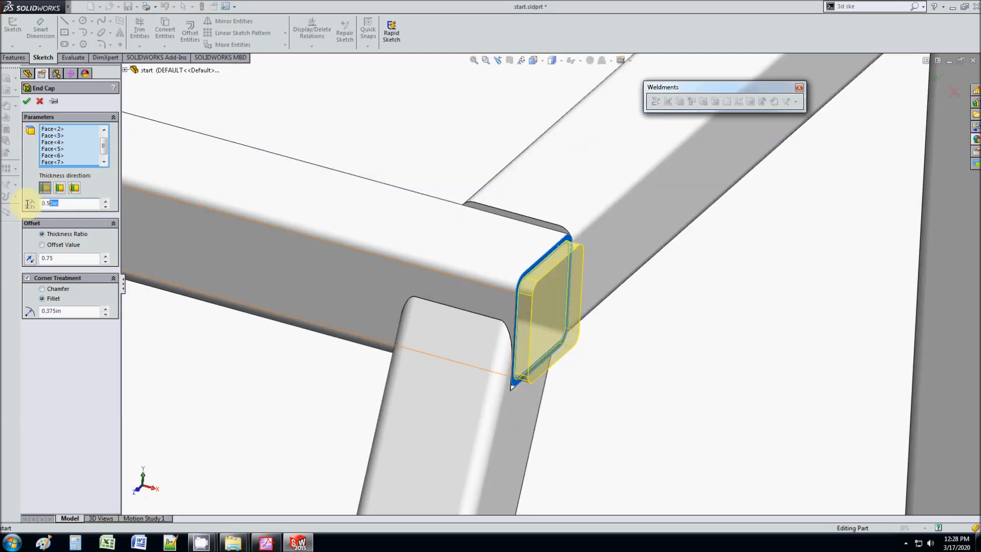
{"action": "type", "text": "0.375"}
{"action": "left_click", "coordinate": [27, 101]}
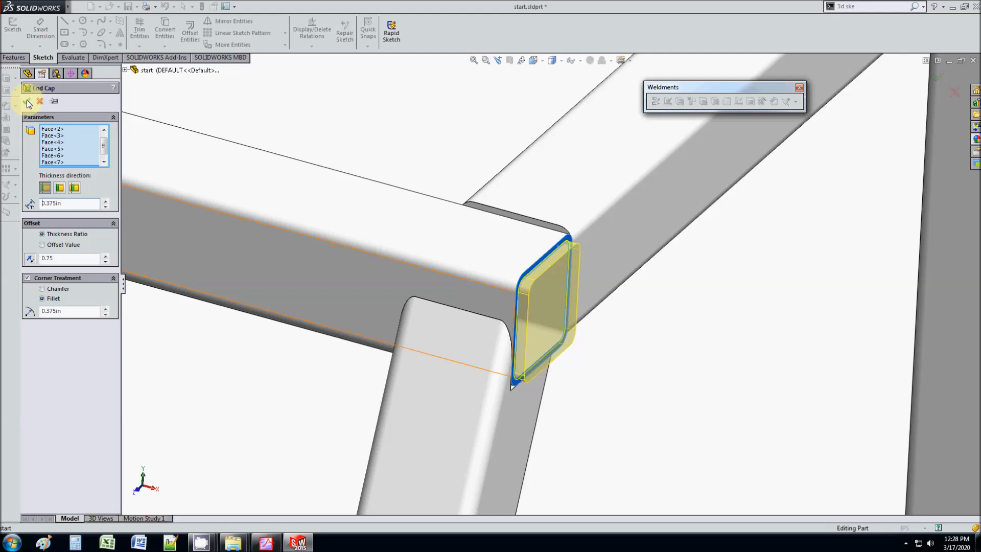
{"action": "scroll", "coordinate": [547, 286], "scroll_direction": "up", "scroll_amount": 5}
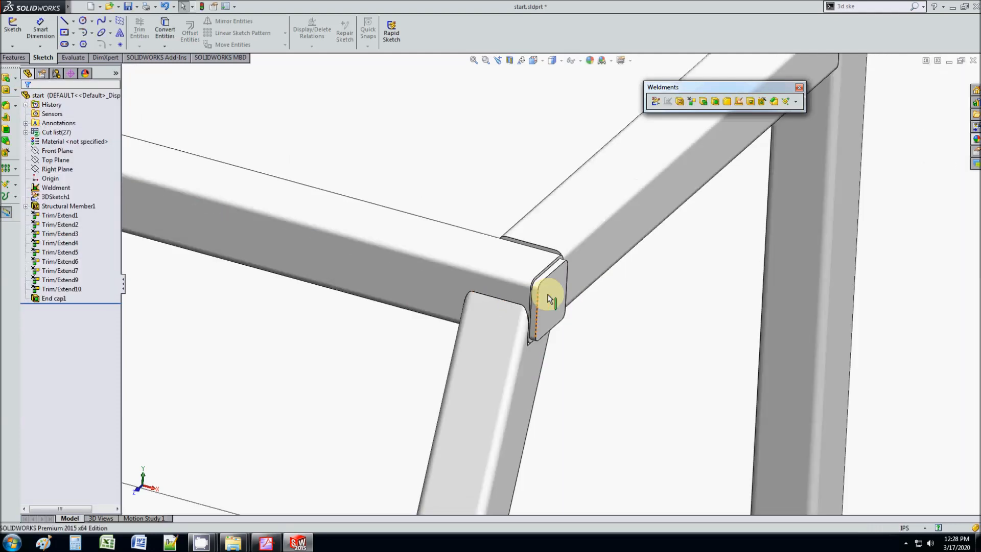
{"action": "scroll", "coordinate": [534, 312], "scroll_direction": "up", "scroll_amount": 3}
{"action": "scroll", "coordinate": [472, 303], "scroll_direction": "up", "scroll_amount": 2}
{"action": "mouse_move", "coordinate": [472, 303]}
{"action": "middle_mouse_down"}
{"action": "mouse_move", "coordinate": [464, 291]}
{"action": "mouse_move", "coordinate": [483, 312]}
{"action": "mouse_move", "coordinate": [503, 298]}
{"action": "mouse_move", "coordinate": [483, 320]}
{"action": "middle_mouse_up"}
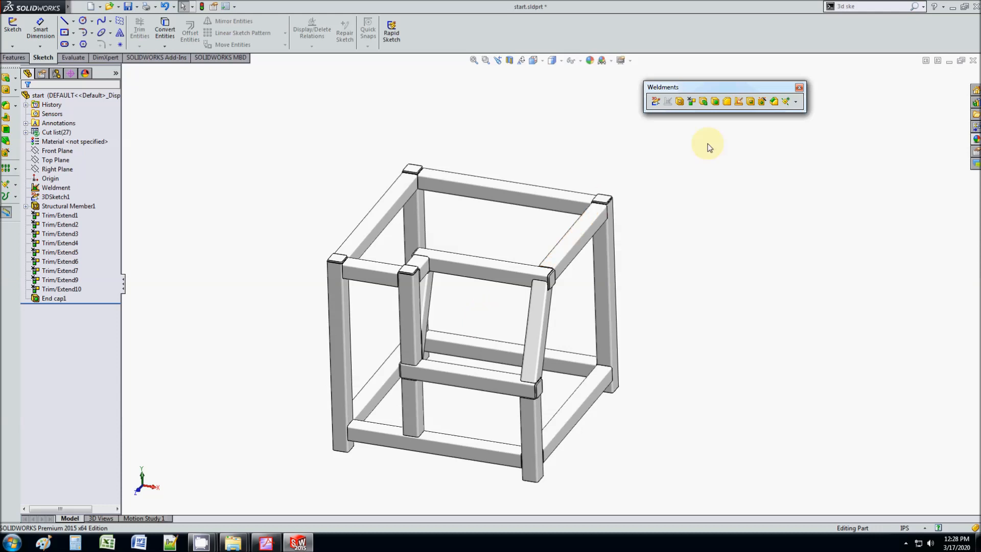
- Start a Gusset between the underside of the right upper side rail and the adjoining inner face of the rear right post
{"action": "left_click", "coordinate": [727, 102]}
{"action": "scroll", "coordinate": [603, 242], "scroll_direction": "down", "scroll_amount": 2}
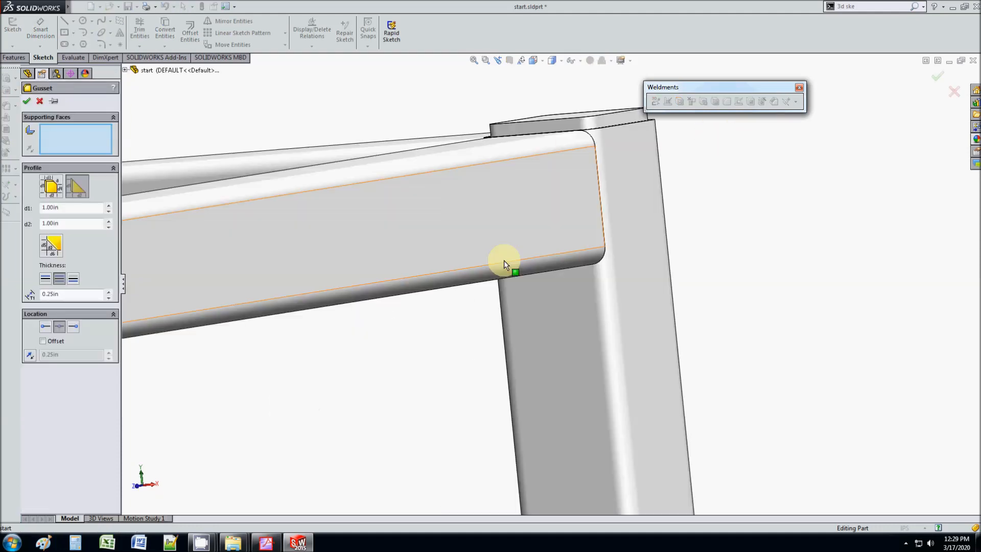
{"action": "middle_click_drag", "start_coordinate": [503, 261], "coordinate": [352, 263]}
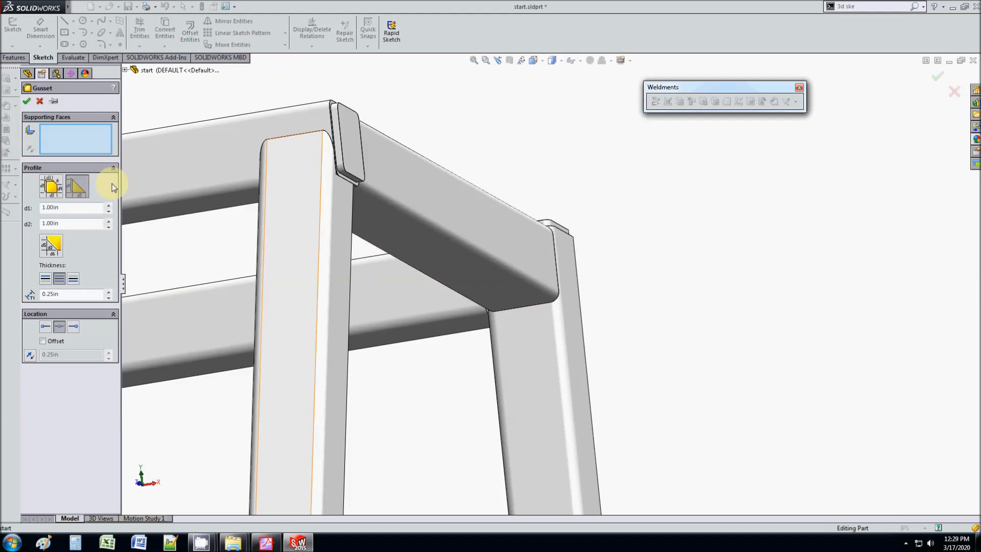
{"action": "left_click", "coordinate": [450, 261]}
{"action": "left_click", "coordinate": [495, 352]}
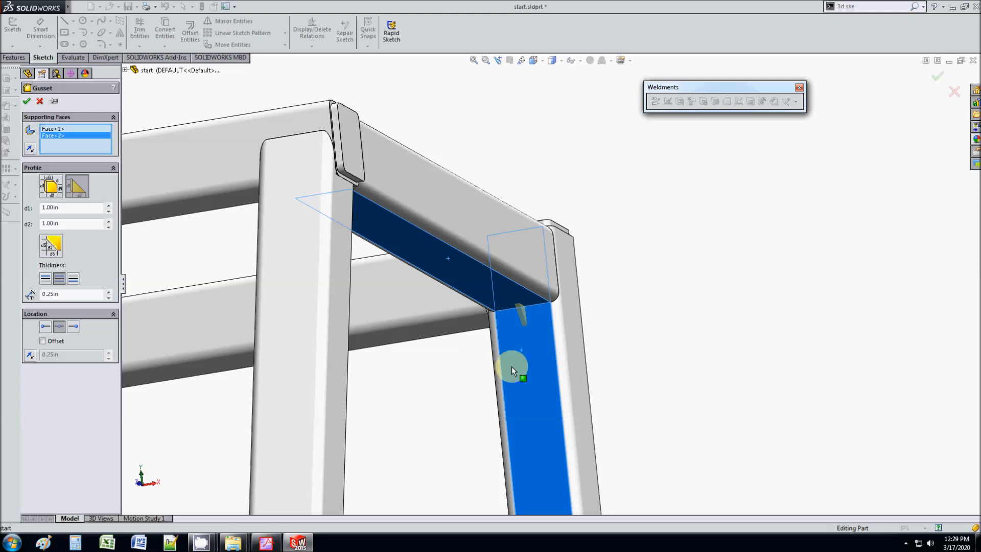
- Set the triangular gusset's d1 and d2 to 6 in and its thickness to 1 in, and create it
{"action": "double_click", "coordinate": [51, 207]}
{"action": "type", "text": "6"}
{"action": "left_click_drag", "start_coordinate": [60, 223], "coordinate": [3, 223]}
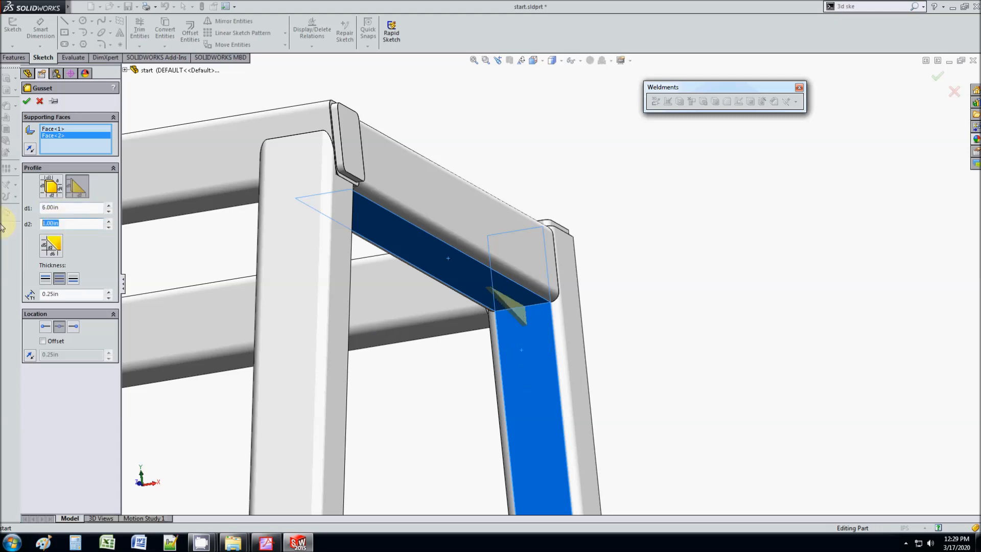
{"action": "type", "text": "6"}
{"action": "left_click_drag", "start_coordinate": [85, 293], "coordinate": [10, 286]}
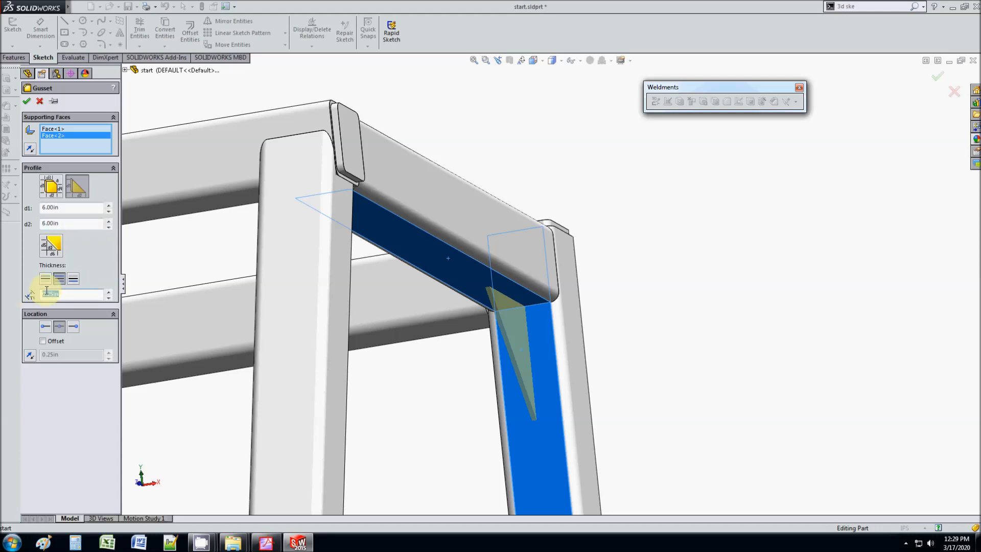
{"action": "type", "text": "1"}
{"action": "middle_click_drag", "start_coordinate": [532, 306], "coordinate": [531, 339]}
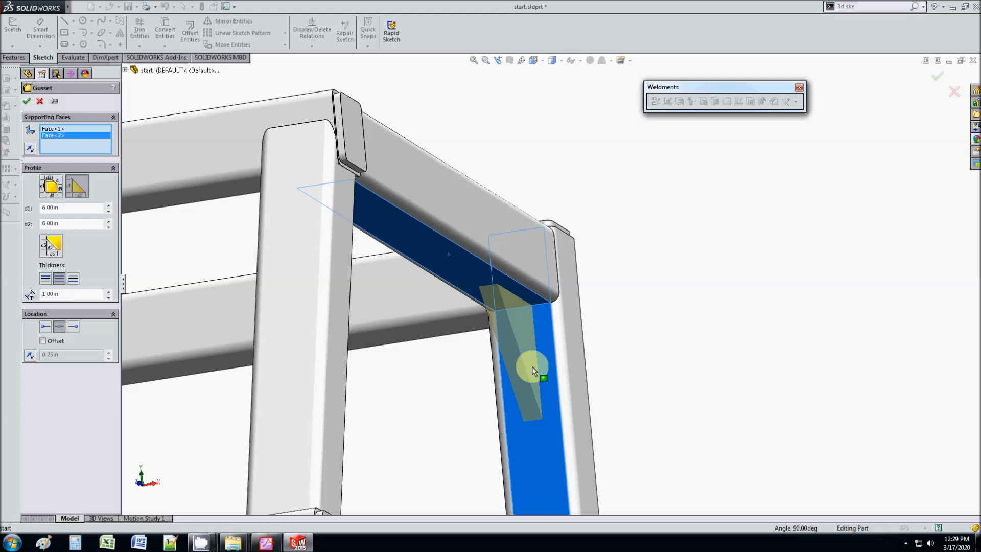
{"action": "left_click", "coordinate": [26, 101]}
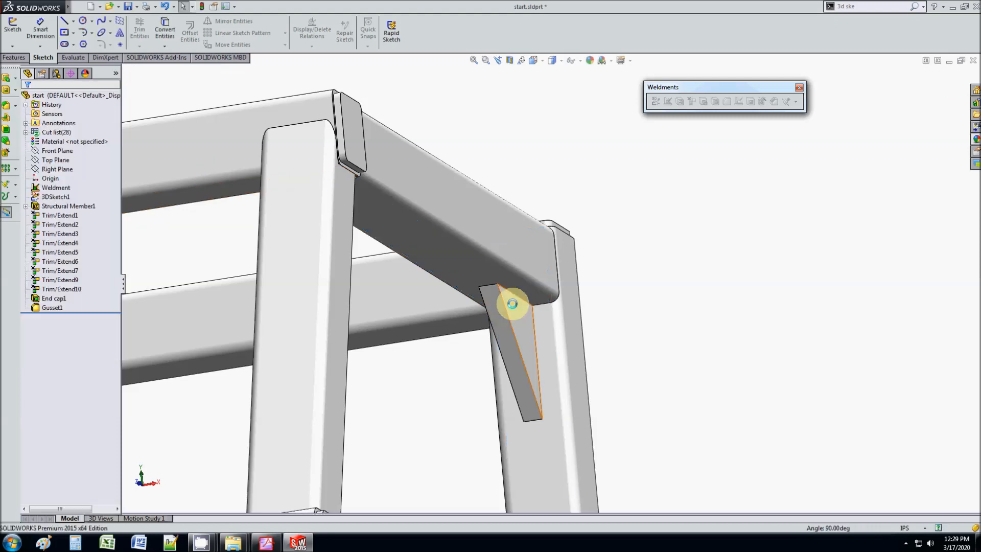
- Add a 6 x 6 in triangular gusset, 1 in thick, between the left upper side rail's underside and the rear left post's inner face
{"action": "scroll", "coordinate": [547, 351], "scroll_direction": "up", "scroll_amount": 5}
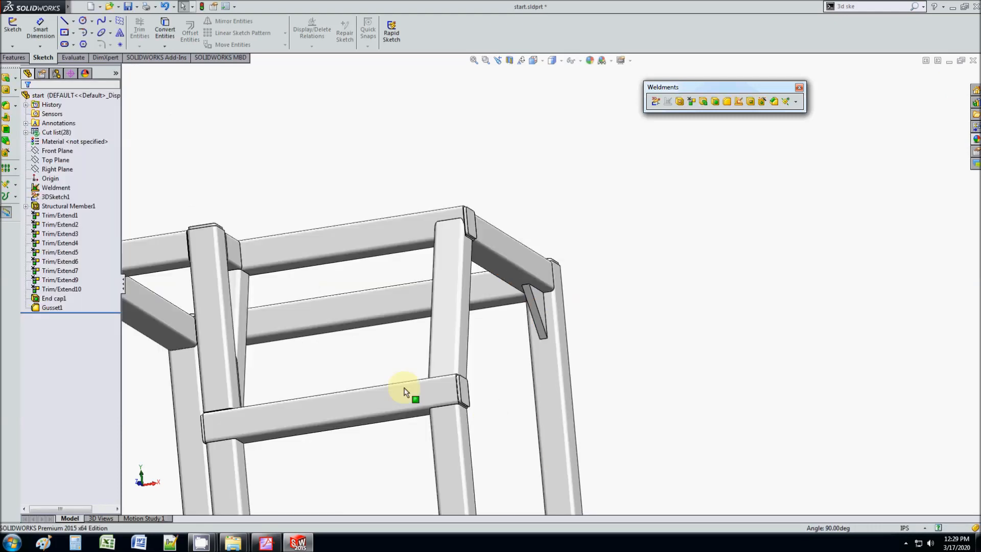
{"action": "scroll", "coordinate": [404, 392], "scroll_direction": "up", "scroll_amount": 3}
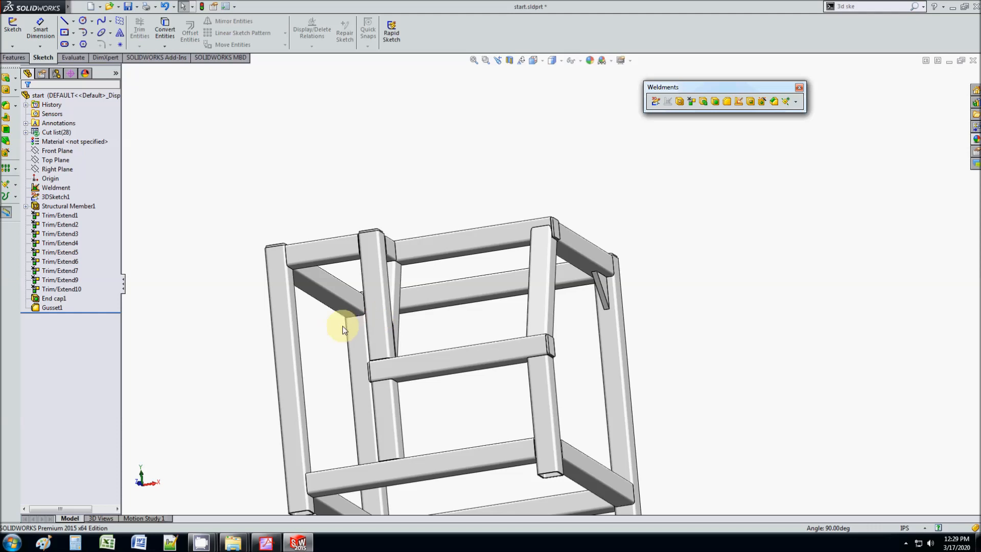
{"action": "scroll", "coordinate": [342, 327], "scroll_direction": "down", "scroll_amount": 6}
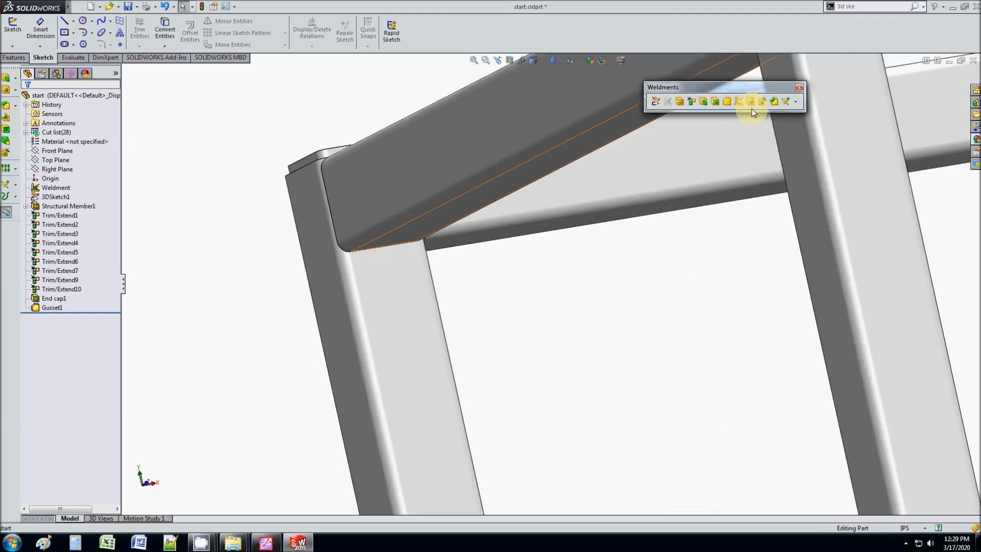
{"action": "left_click", "coordinate": [727, 101]}
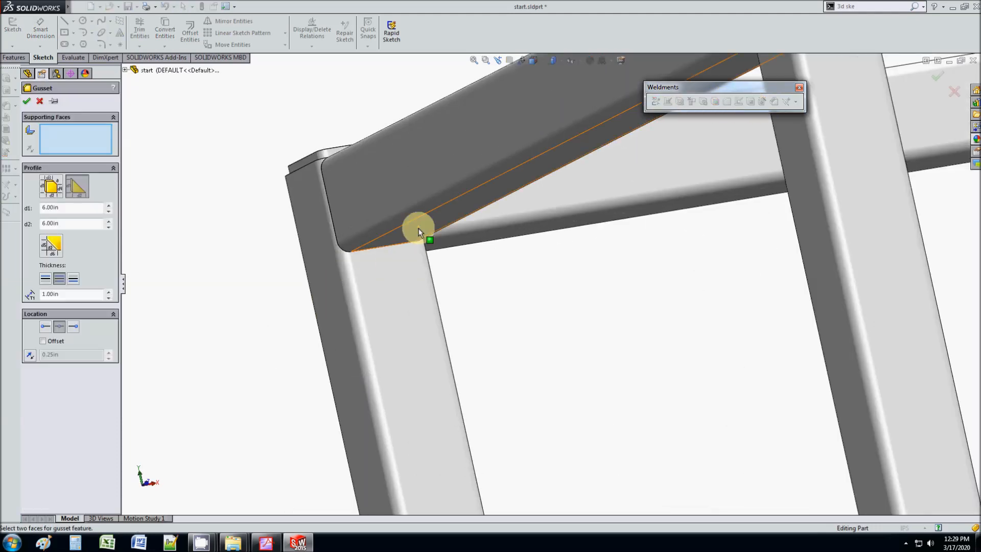
{"action": "left_click", "coordinate": [419, 228]}
{"action": "left_click", "coordinate": [402, 278]}
{"action": "left_click", "coordinate": [27, 104]}
{"action": "scroll", "coordinate": [274, 278], "scroll_direction": "up", "scroll_amount": 5}
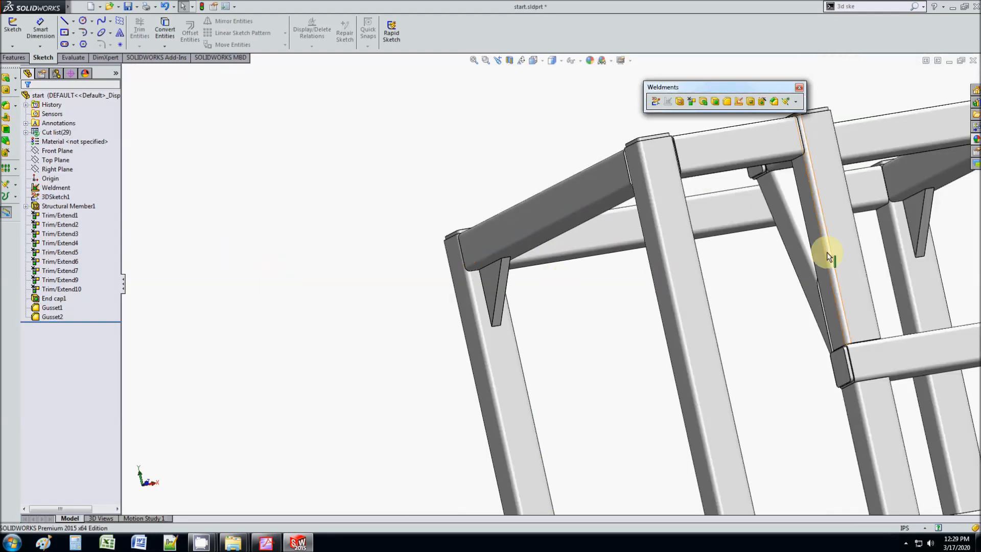
- Start a Fillet Bead with the left rail's underside and post's inner face as set 1 and one triangular gusset face as set 2
{"action": "scroll", "coordinate": [492, 304], "scroll_direction": "up", "scroll_amount": 5}
{"action": "scroll", "coordinate": [578, 308], "scroll_direction": "down", "scroll_amount": 2}
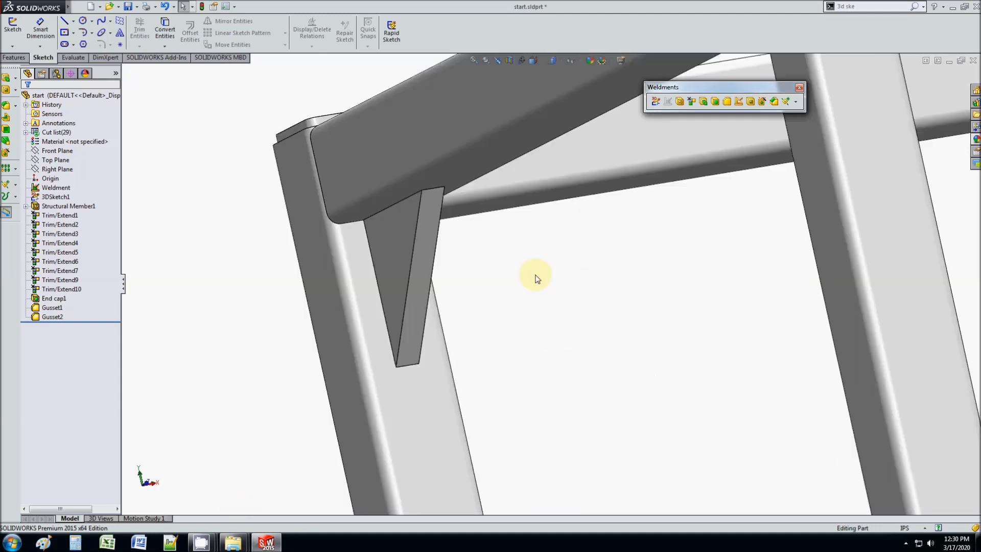
{"action": "middle_click_drag", "start_coordinate": [478, 287], "coordinate": [467, 287]}
{"action": "middle_click_drag", "start_coordinate": [379, 248], "coordinate": [384, 190]}
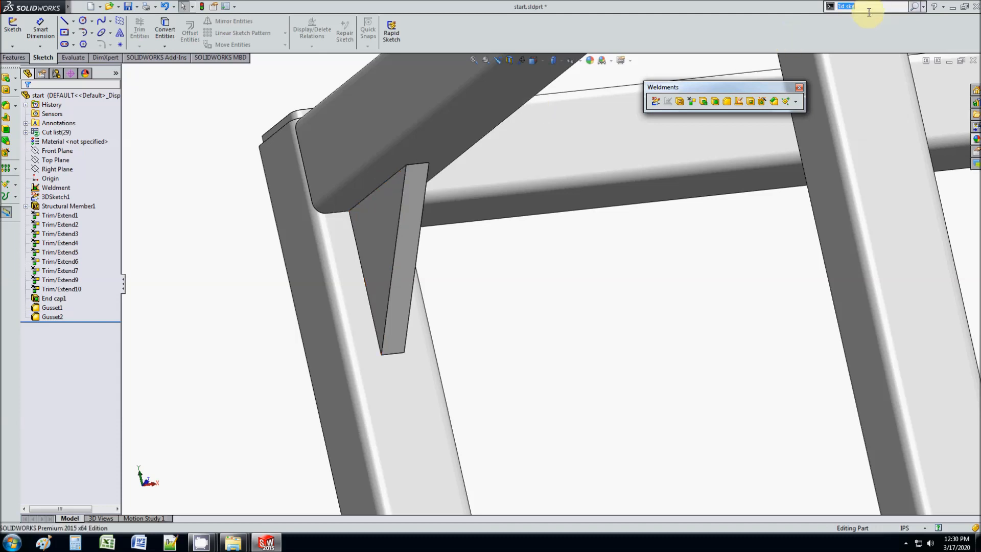
{"action": "type", "text": "ead"}
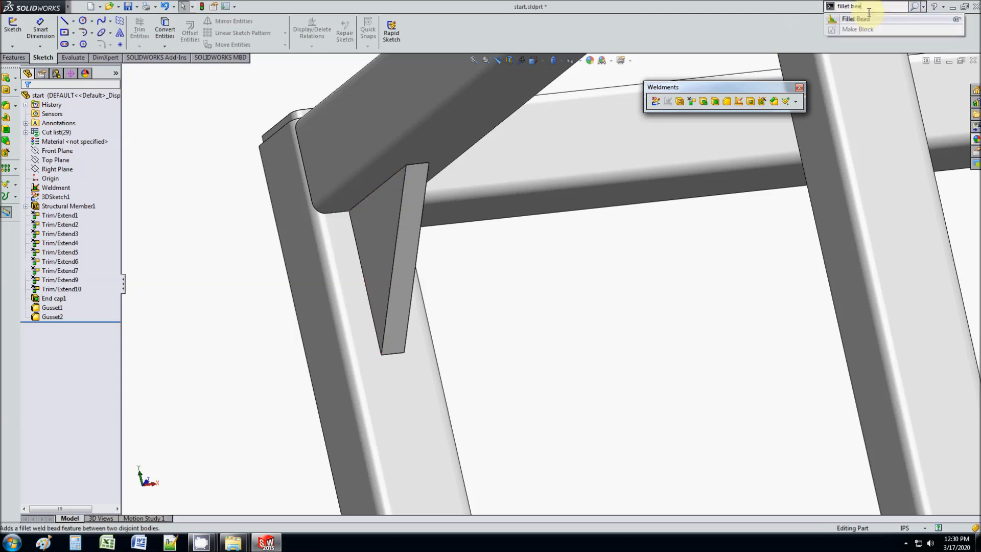
{"action": "left_click", "coordinate": [854, 19]}
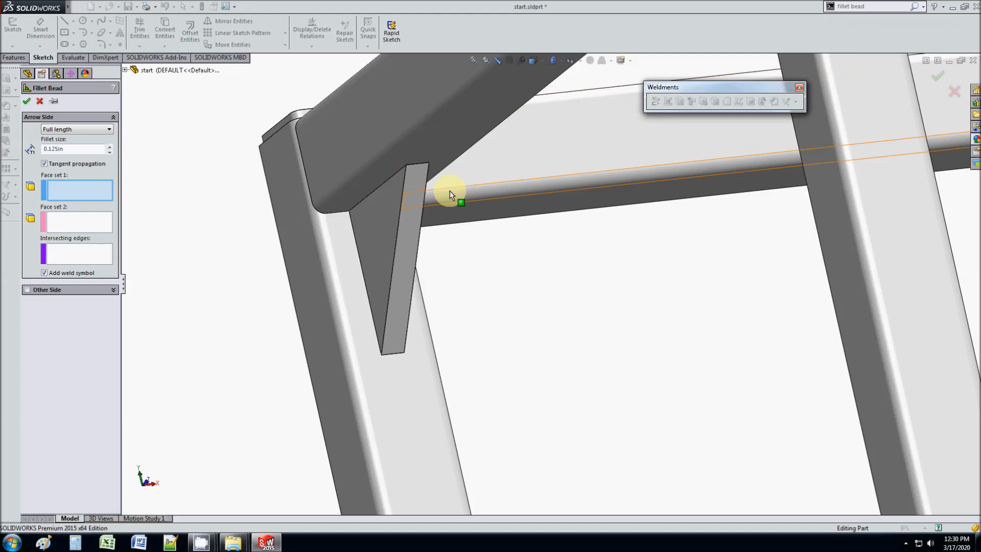
{"action": "left_click", "coordinate": [434, 154]}
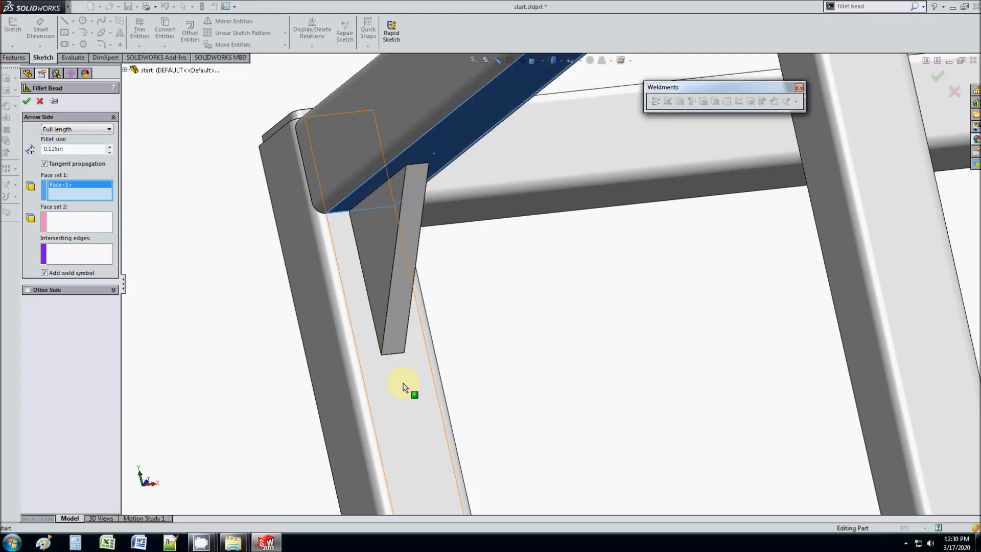
{"action": "left_click", "coordinate": [409, 385]}
{"action": "left_click", "coordinate": [82, 230]}
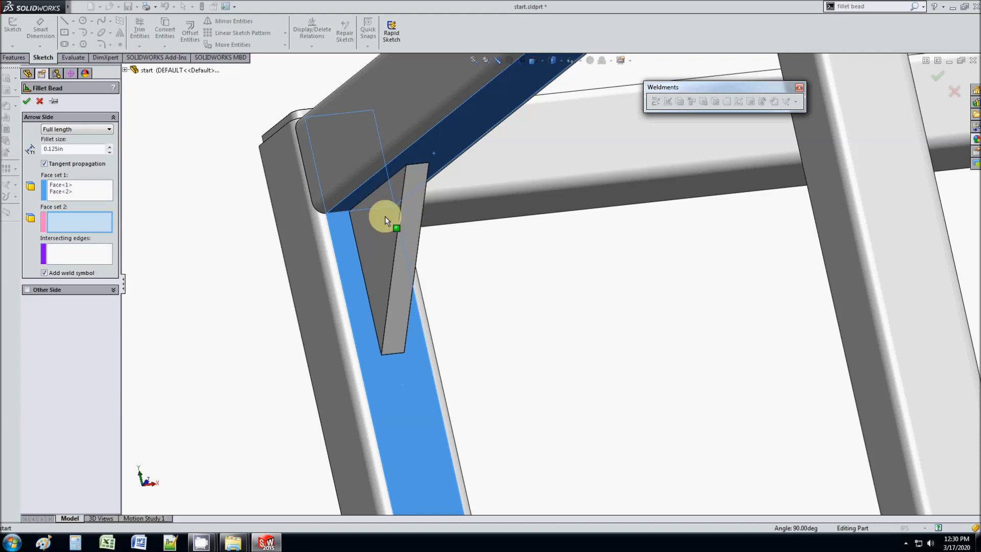
{"action": "left_click", "coordinate": [407, 212]}
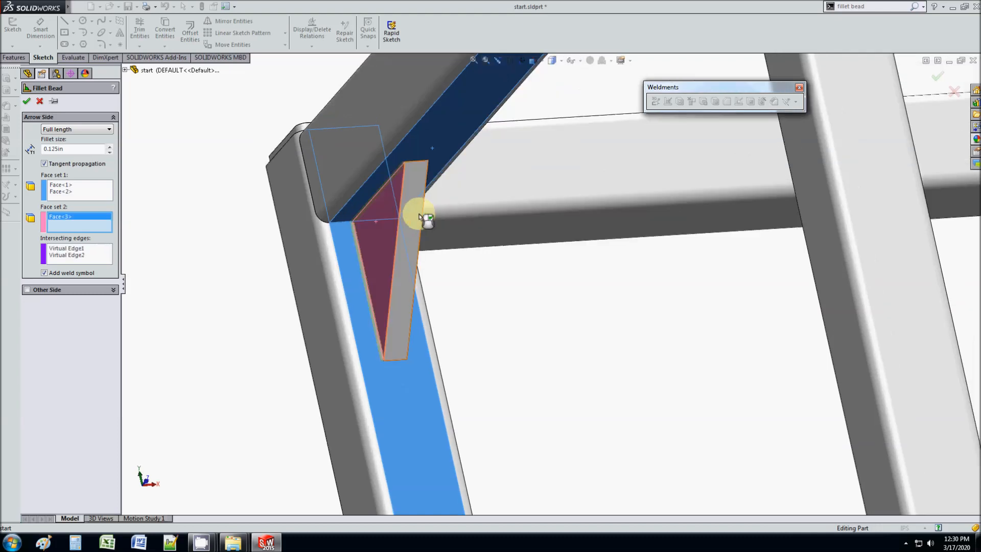
- Add the left gusset's opposite triangular face to face set 2, set the fillet size to 0.25 in, and create the bead
{"action": "middle_click_drag", "start_coordinate": [381, 228], "coordinate": [305, 250]}
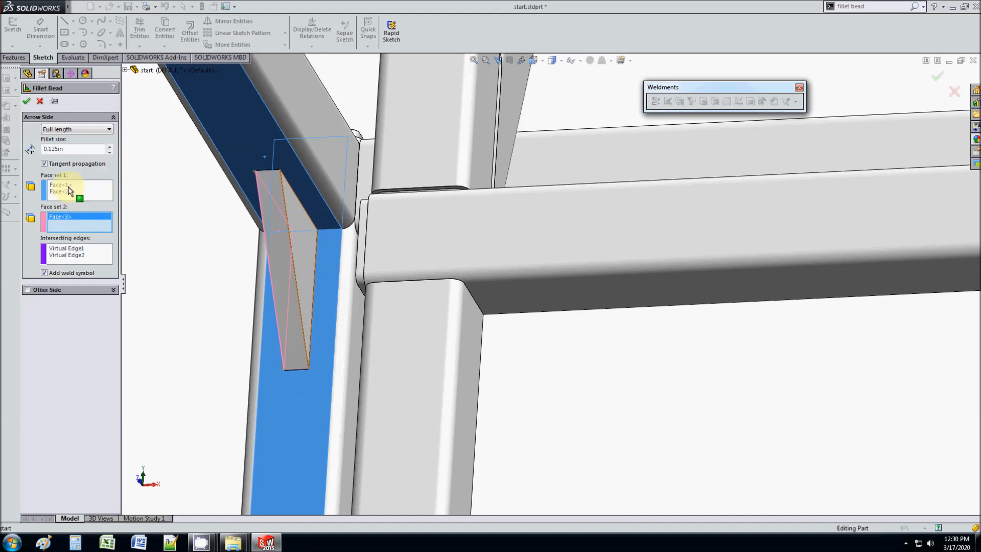
{"action": "left_click", "coordinate": [65, 153]}
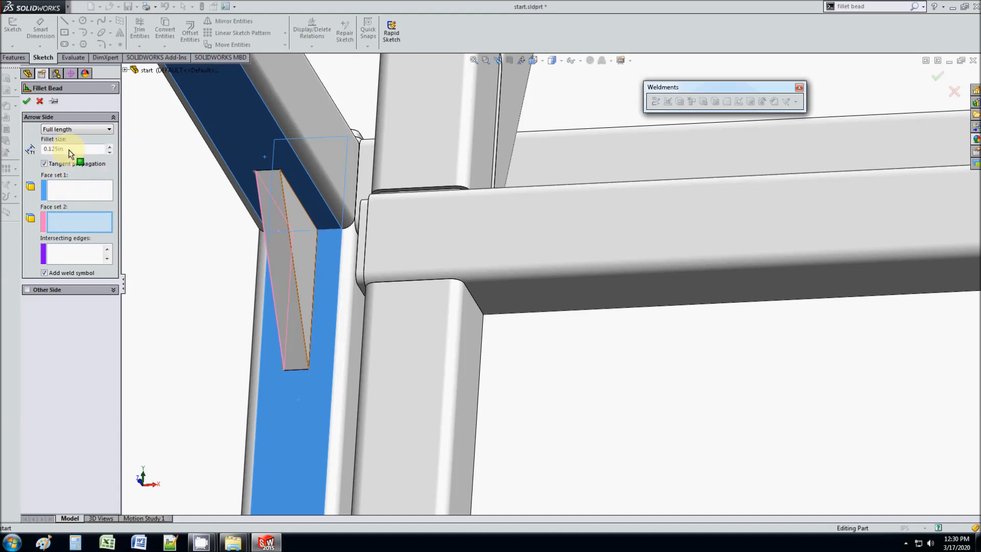
{"action": "type", "text": "0.25"}
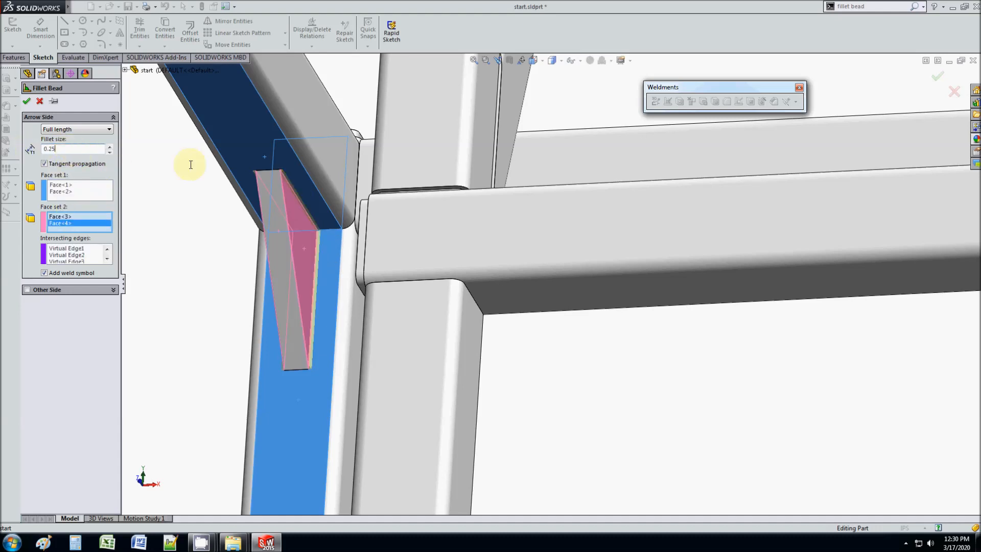
{"action": "left_click", "coordinate": [32, 102]}
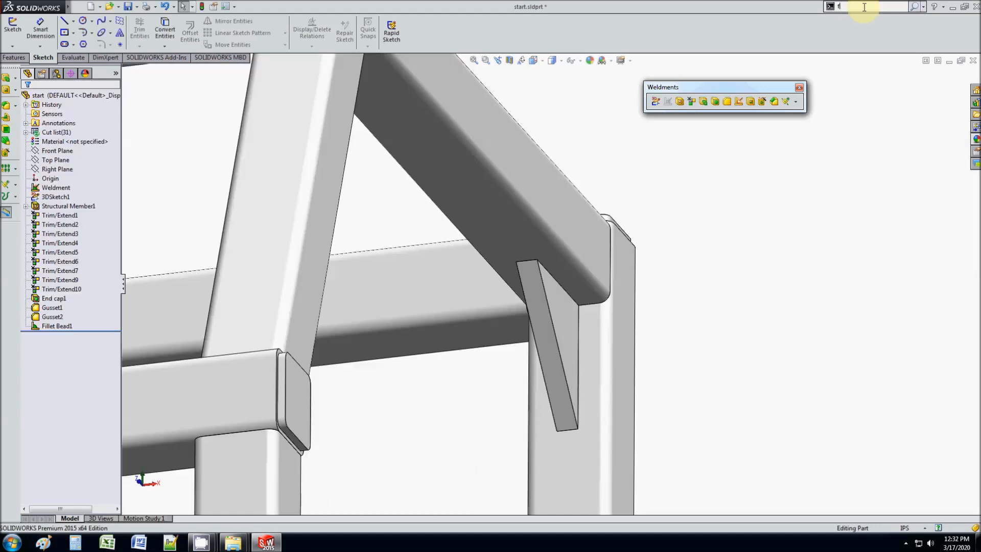
- Create a full-length 0.25 in Fillet Bead joining the right gusset's faces to the rail's underside and the post's inner face
{"action": "type", "text": "illet be"}
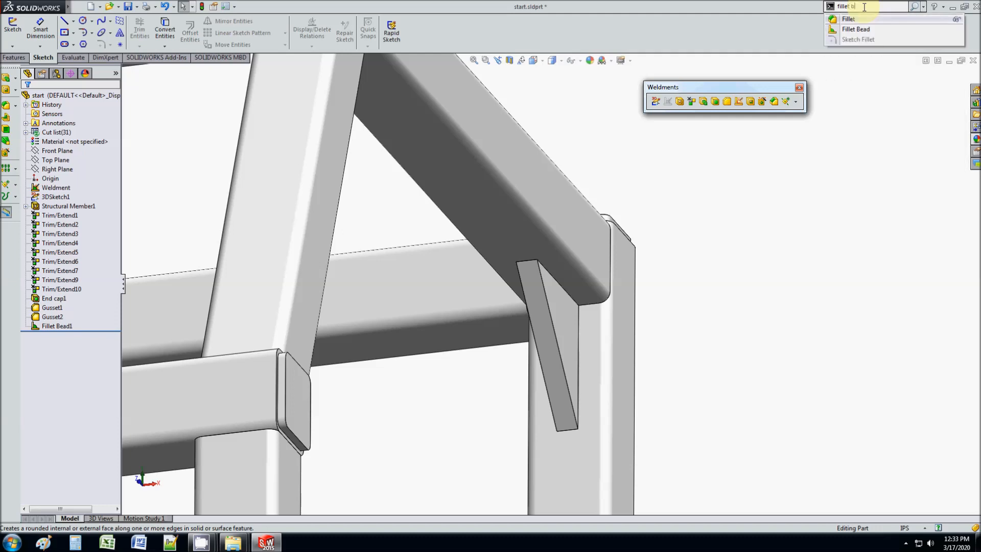
{"action": "left_click", "coordinate": [857, 24]}
{"action": "left_click", "coordinate": [503, 234]}
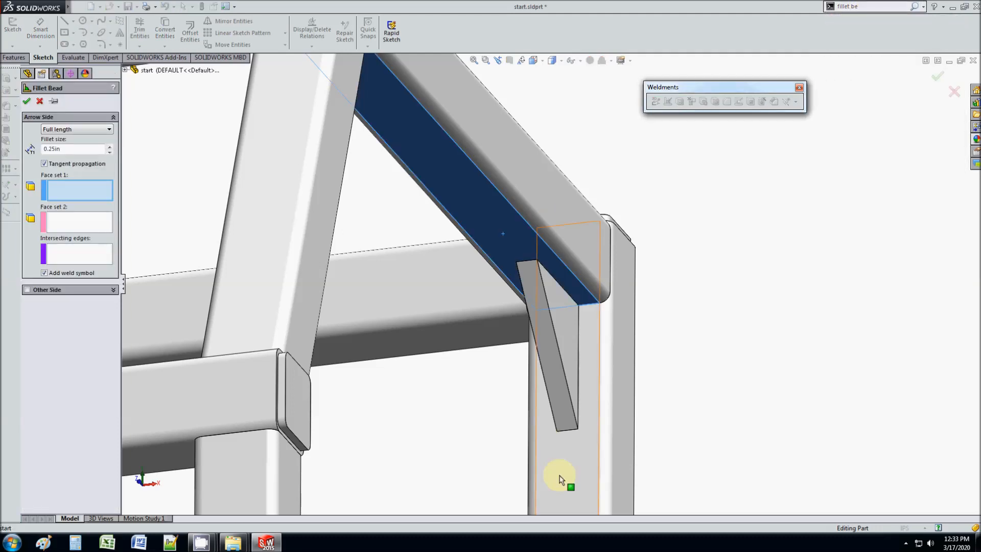
{"action": "left_click", "coordinate": [559, 475]}
{"action": "left_click", "coordinate": [99, 221]}
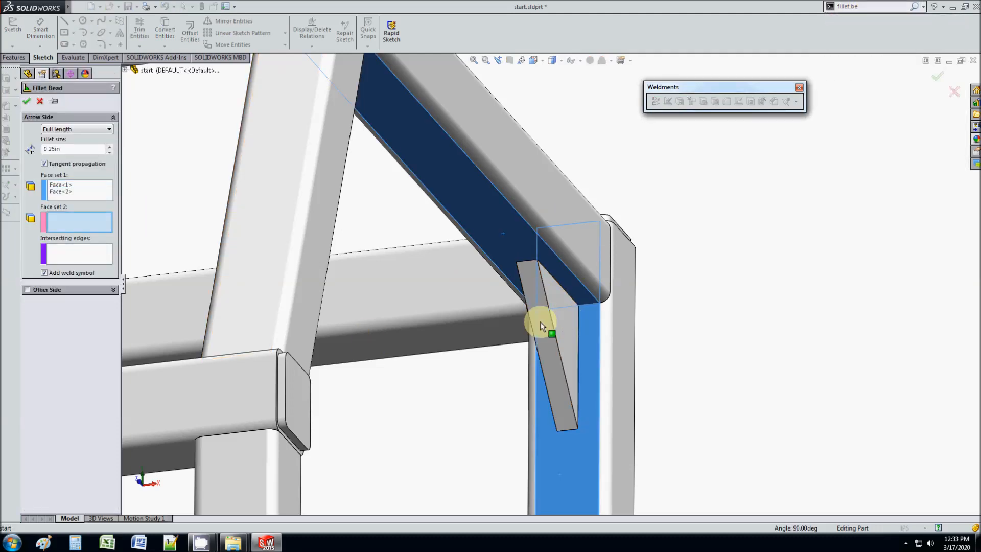
{"action": "left_click", "coordinate": [547, 314]}
{"action": "middle_click_drag", "start_coordinate": [547, 314], "coordinate": [578, 313]}
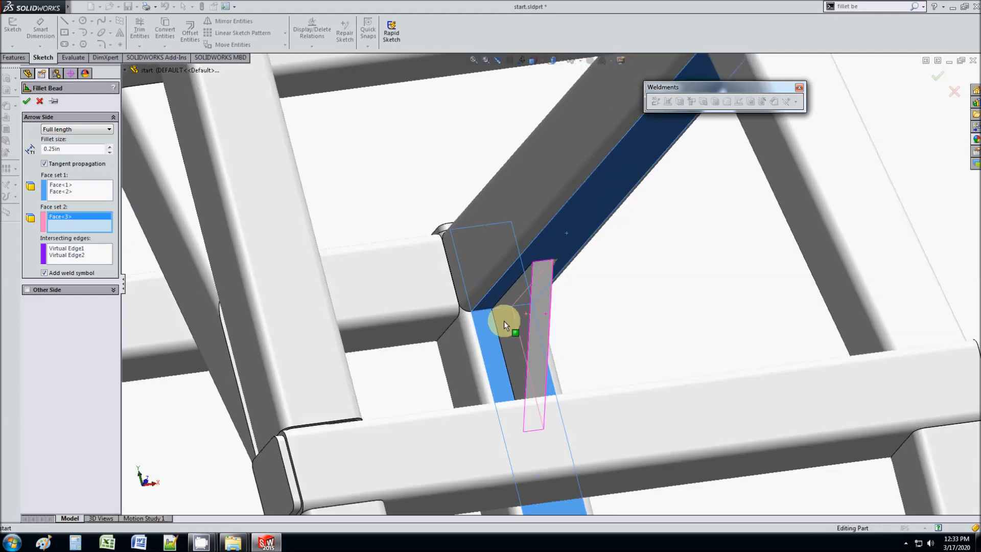
{"action": "left_click", "coordinate": [507, 319]}
{"action": "scroll", "coordinate": [471, 357], "scroll_direction": "down", "scroll_amount": 4}
{"action": "left_click", "coordinate": [26, 100]}
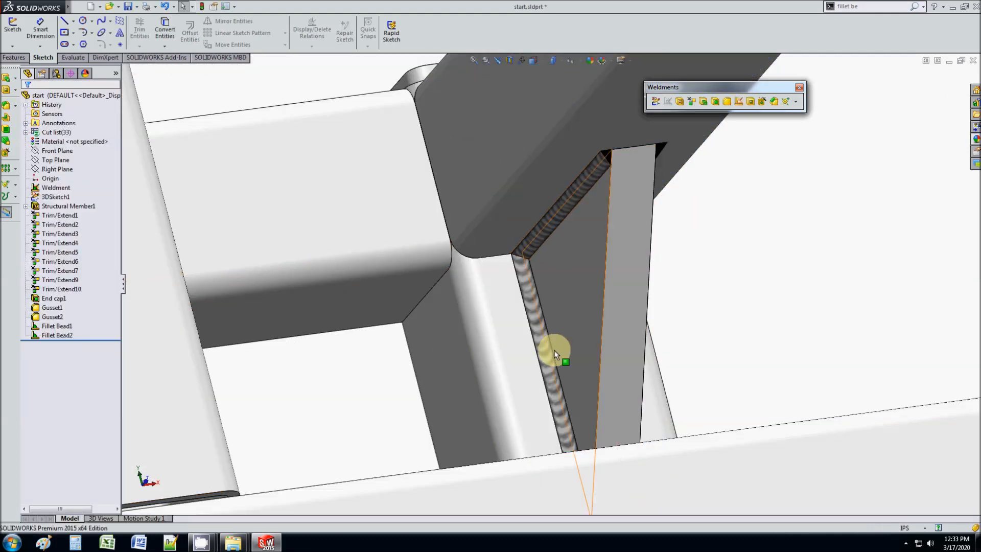
- Expand the weldment's cut list and update it so the bodies are grouped into cut-list items
{"action": "scroll", "coordinate": [390, 416], "scroll_direction": "up", "scroll_amount": 10}
{"action": "middle_click_drag", "start_coordinate": [390, 416], "coordinate": [495, 372]}
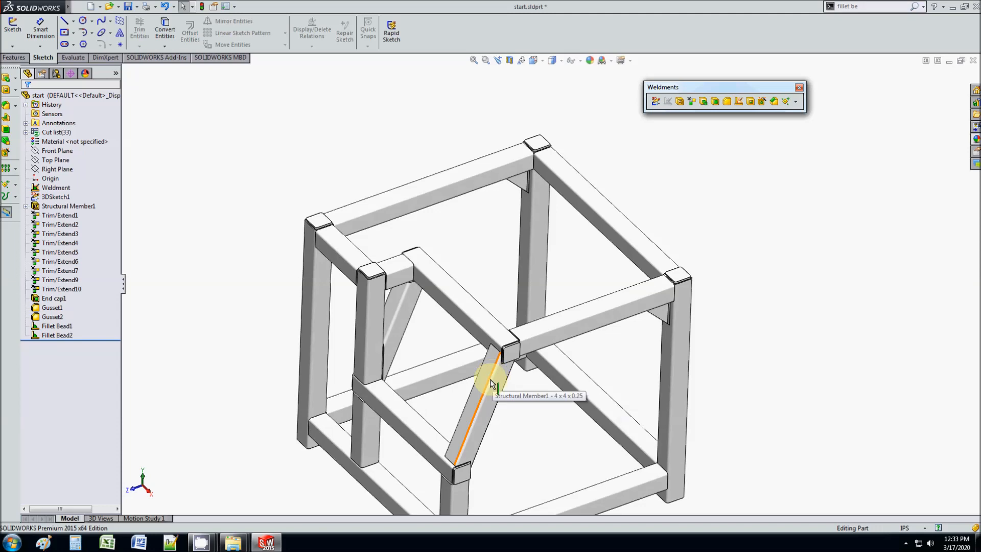
{"action": "scroll", "coordinate": [509, 436], "scroll_direction": "up", "scroll_amount": 2}
{"action": "scroll", "coordinate": [497, 396], "scroll_direction": "up", "scroll_amount": 1}
{"action": "scroll", "coordinate": [497, 396], "scroll_direction": "down", "scroll_amount": 1}
{"action": "scroll", "coordinate": [497, 397], "scroll_direction": "down", "scroll_amount": 1}
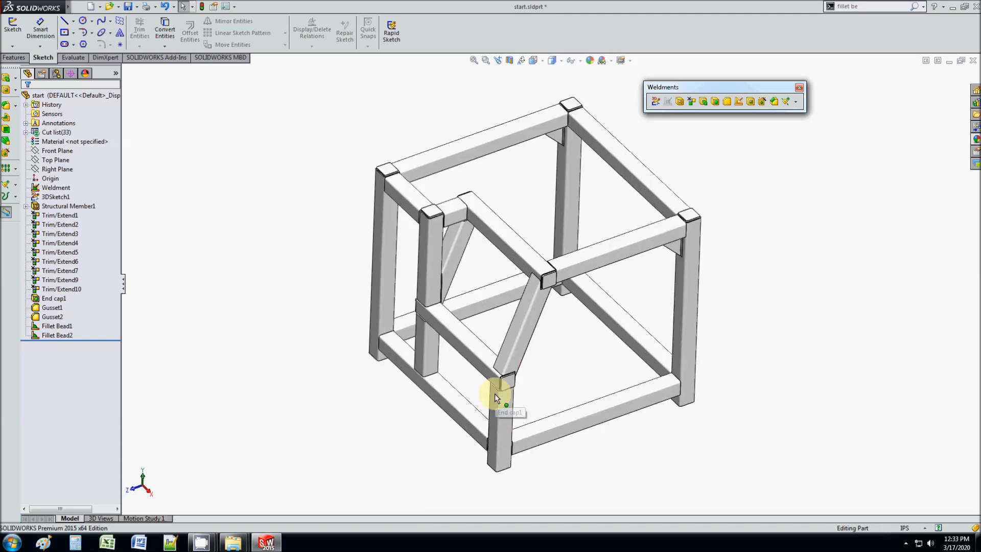
{"action": "middle_click_drag", "start_coordinate": [551, 377], "coordinate": [334, 319]}
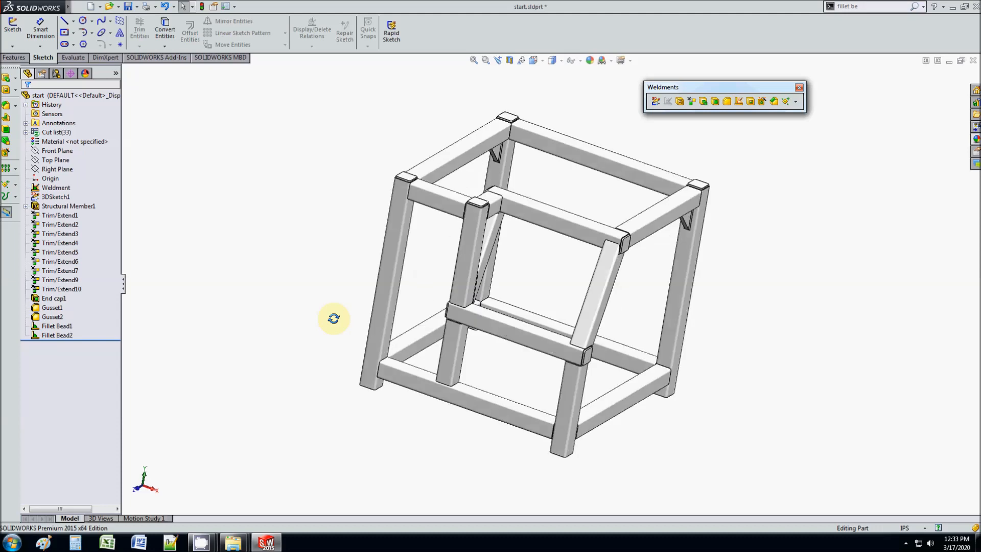
{"action": "left_click", "coordinate": [27, 133]}
{"action": "right_click", "coordinate": [50, 133]}
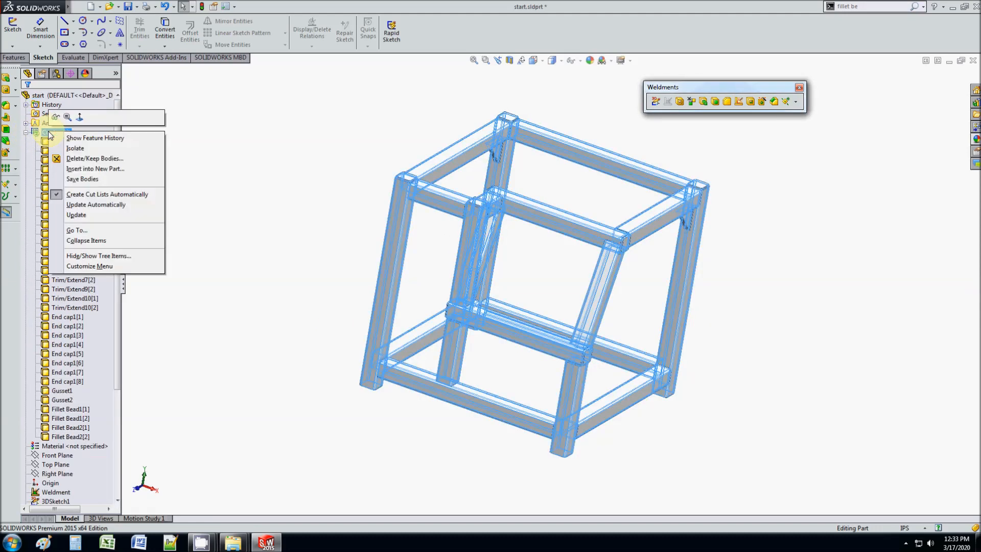
{"action": "left_click", "coordinate": [77, 215]}
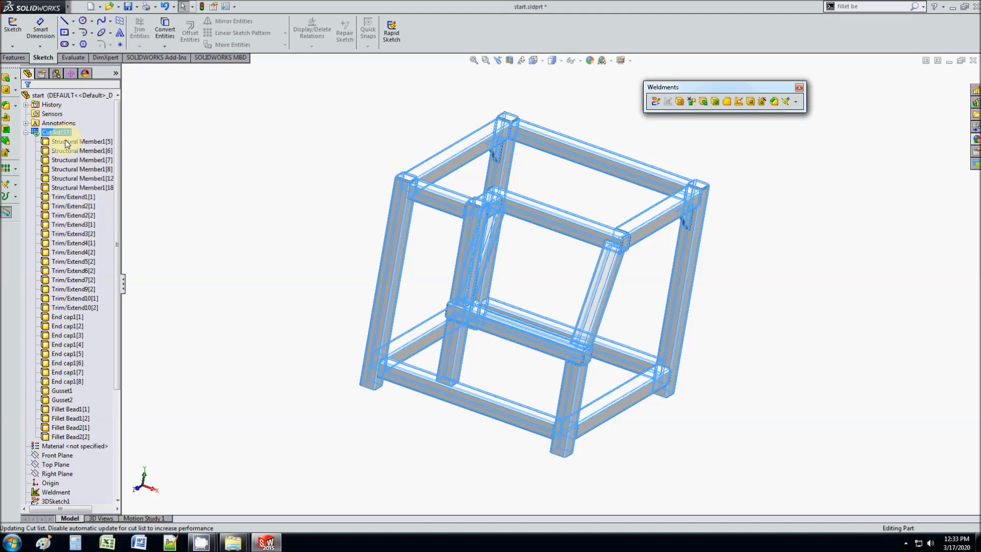
{"action": "left_click", "coordinate": [525, 274]}
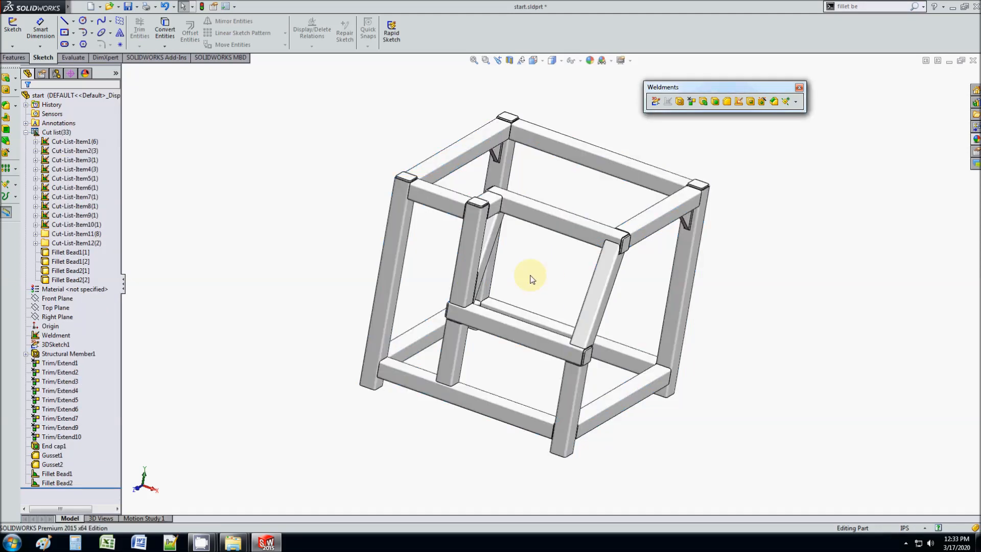
- Save the welded frame as a part file named ce16 in the dump folder
{"action": "left_click", "coordinate": [80, 6]}
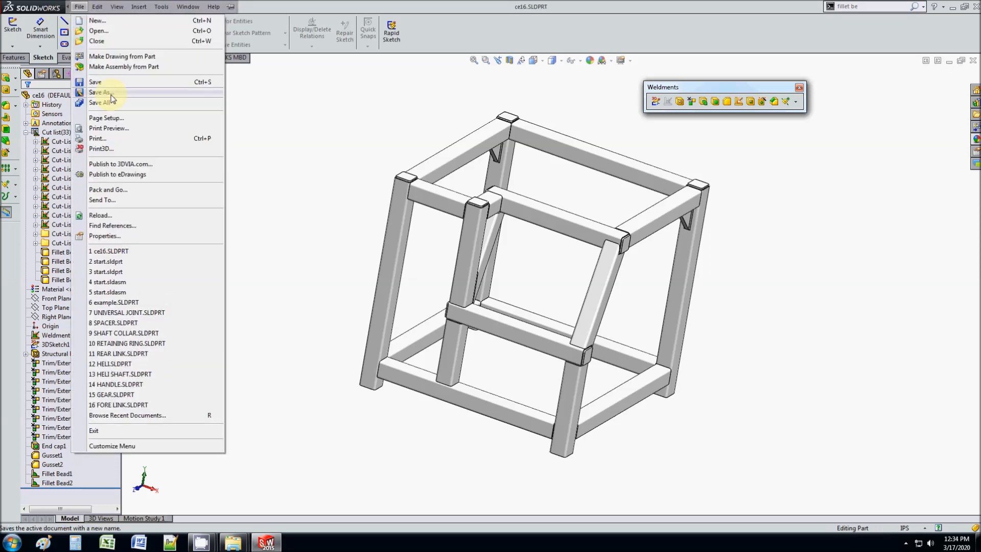
{"action": "left_click", "coordinate": [111, 96]}
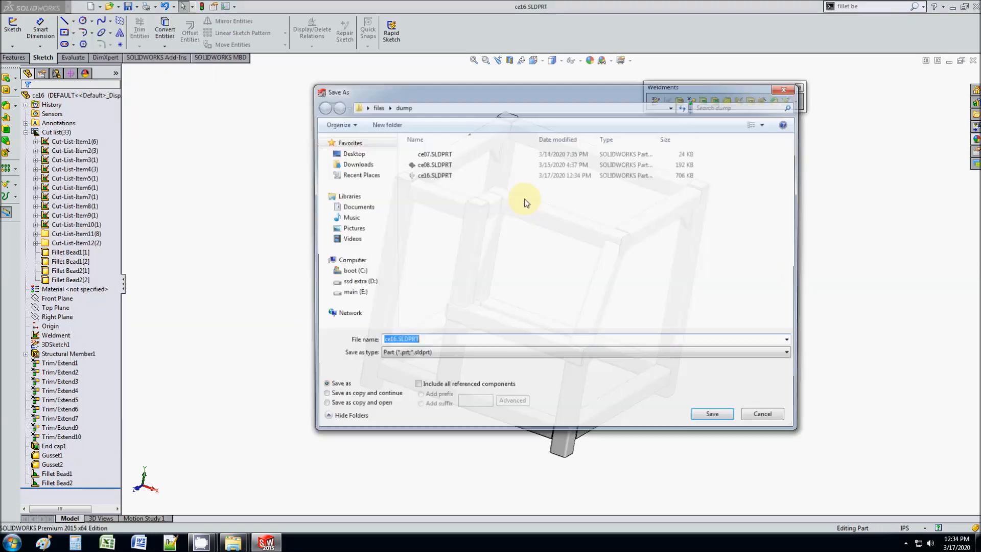
{"action": "type", "text": "ce16"}
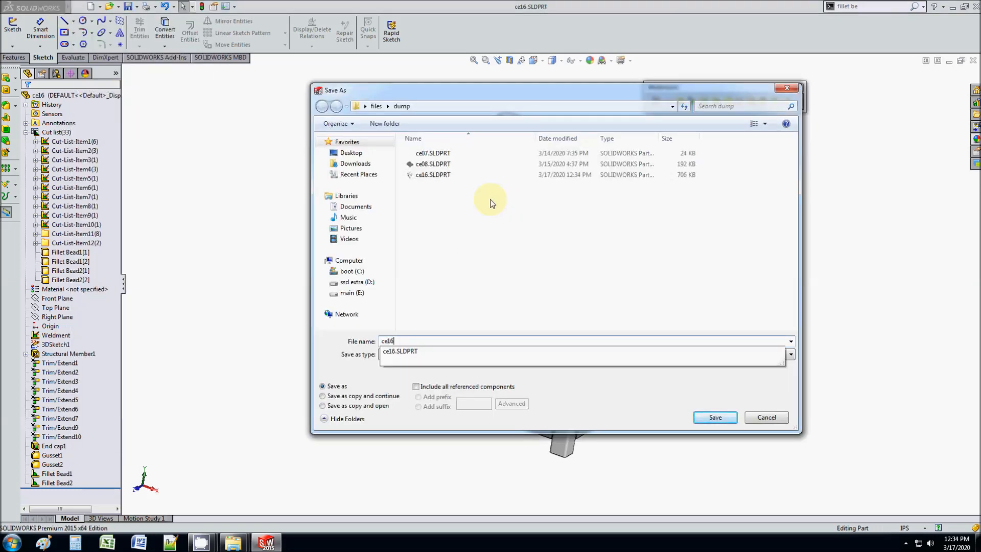
{"action": "key", "text": "Return"}
{"action": "left_click", "coordinate": [515, 272]}
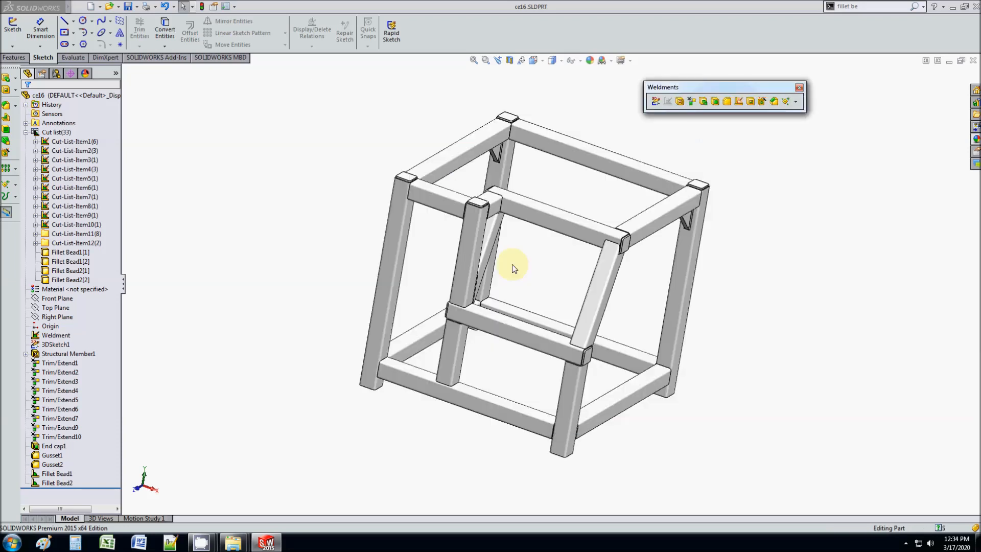
- Create a new drawing document for the welded frame and accept its sheet format settings
{"action": "middle_click_drag", "start_coordinate": [565, 277], "coordinate": [532, 231]}
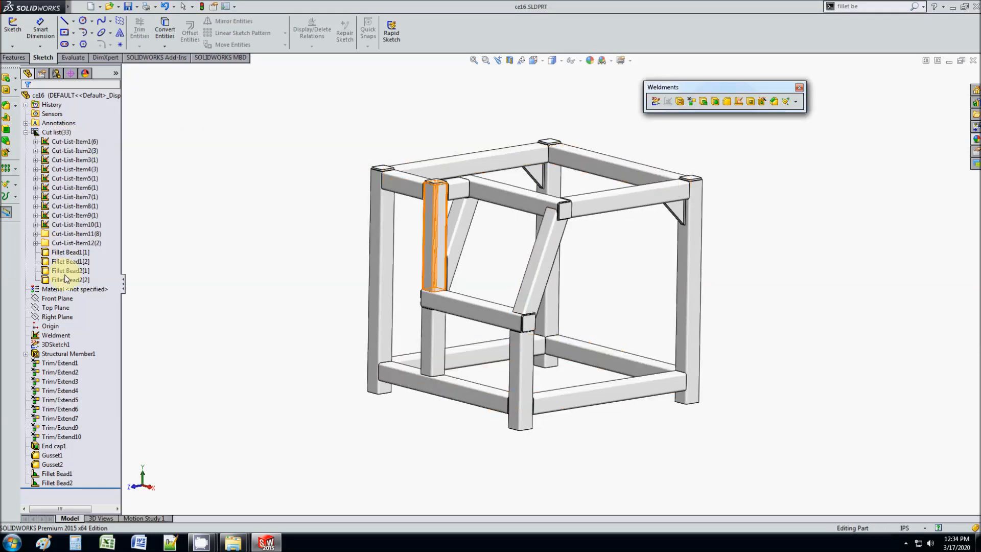
{"action": "left_click", "coordinate": [79, 7]}
{"action": "left_click", "coordinate": [85, 21]}
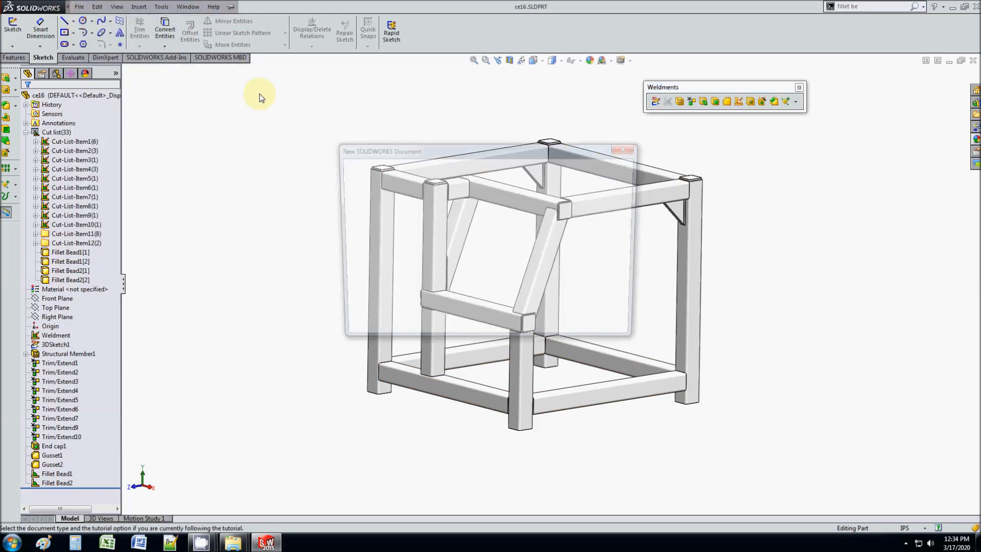
{"action": "double_click", "coordinate": [373, 292]}
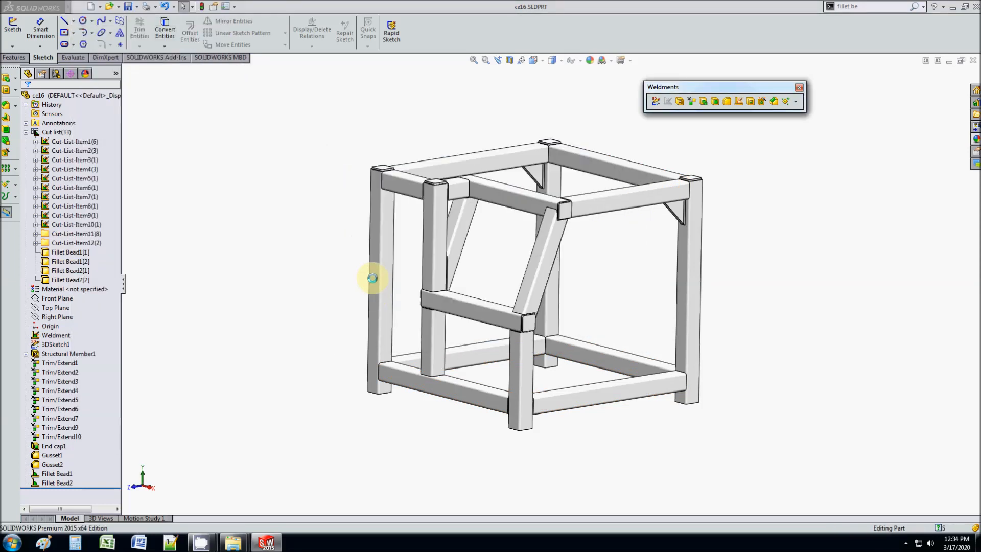
{"action": "left_click", "coordinate": [546, 335]}
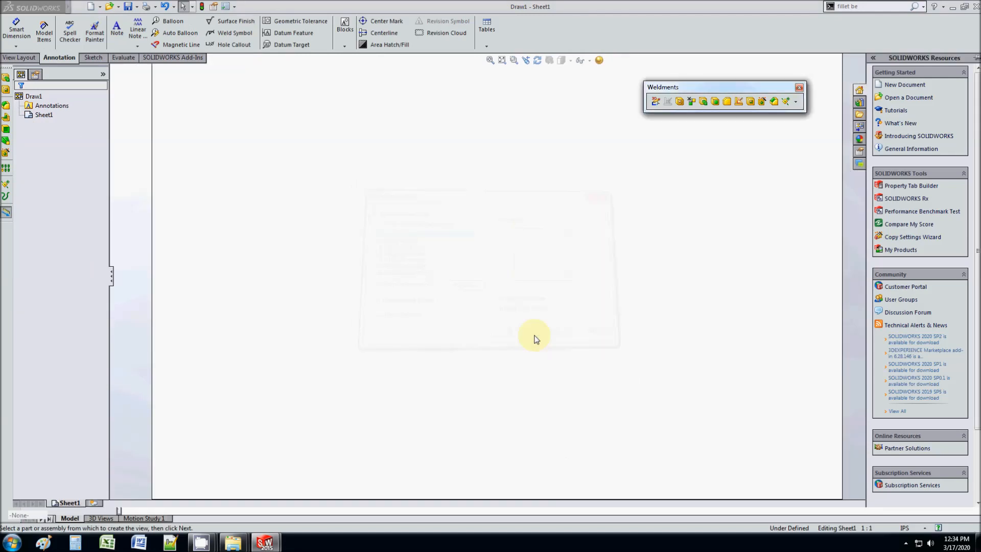
- Insert a front view of the ce16 part from the dump folder on the lower part of the sheet
{"action": "left_click", "coordinate": [551, 268]}
{"action": "left_click", "coordinate": [71, 246]}
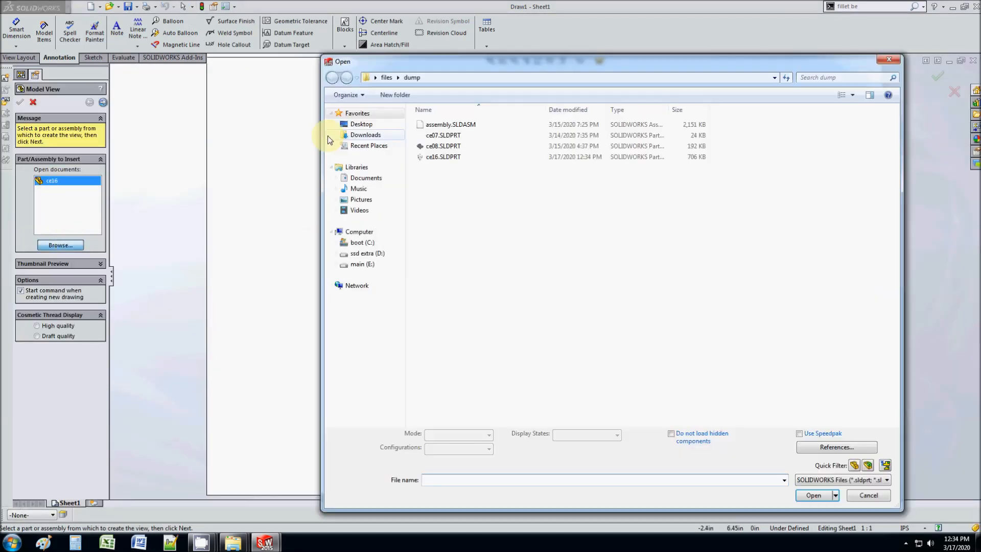
{"action": "left_click", "coordinate": [443, 156]}
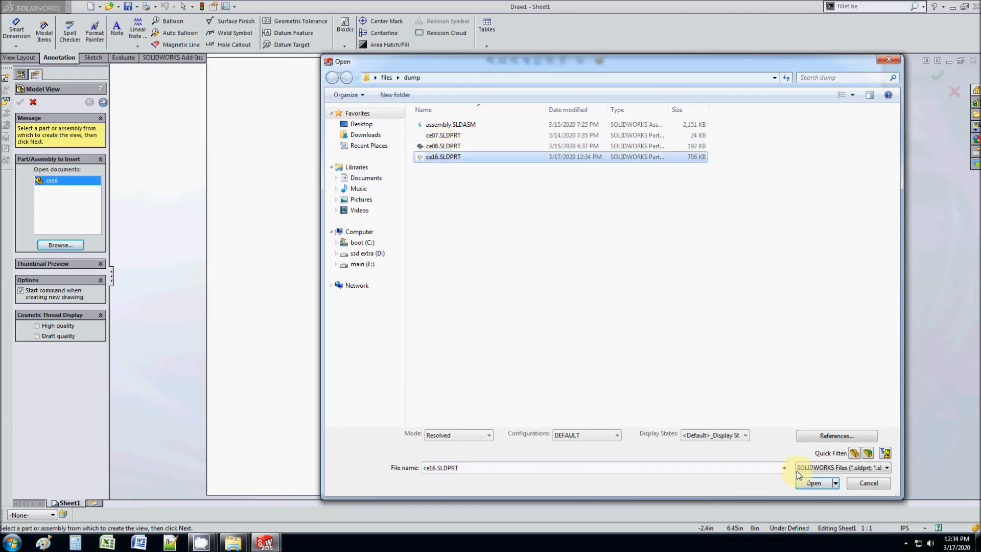
{"action": "left_click", "coordinate": [813, 483]}
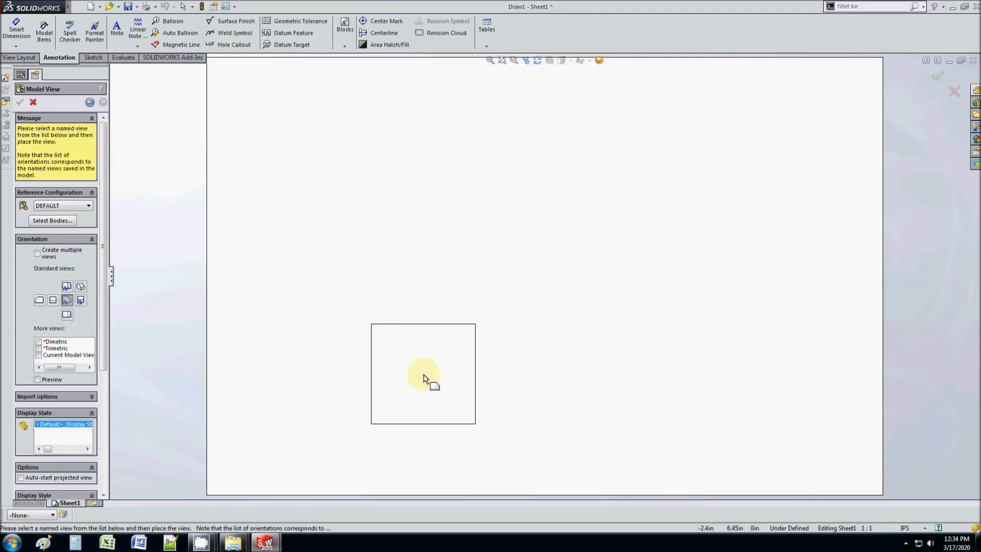
{"action": "left_click", "coordinate": [423, 376]}
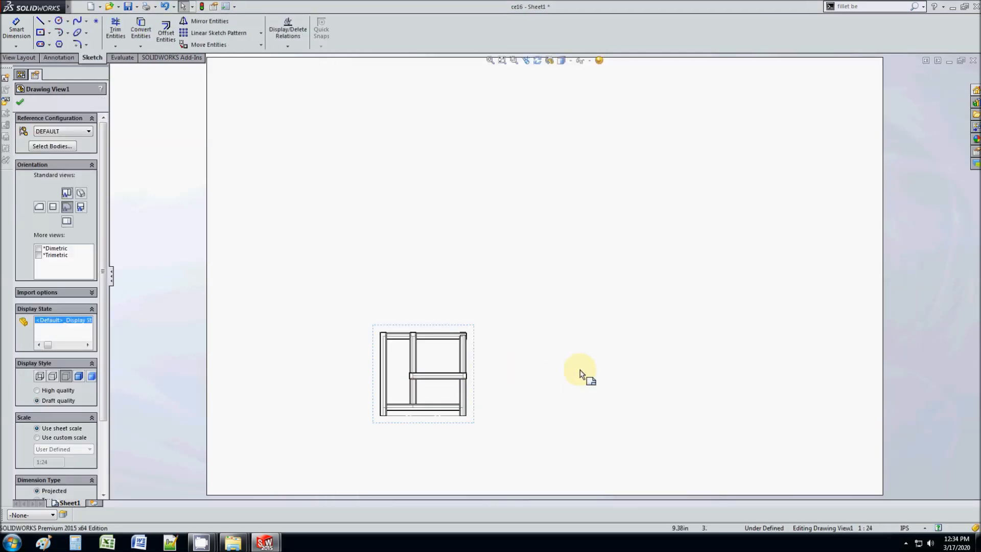
{"action": "key", "text": "Escape"}
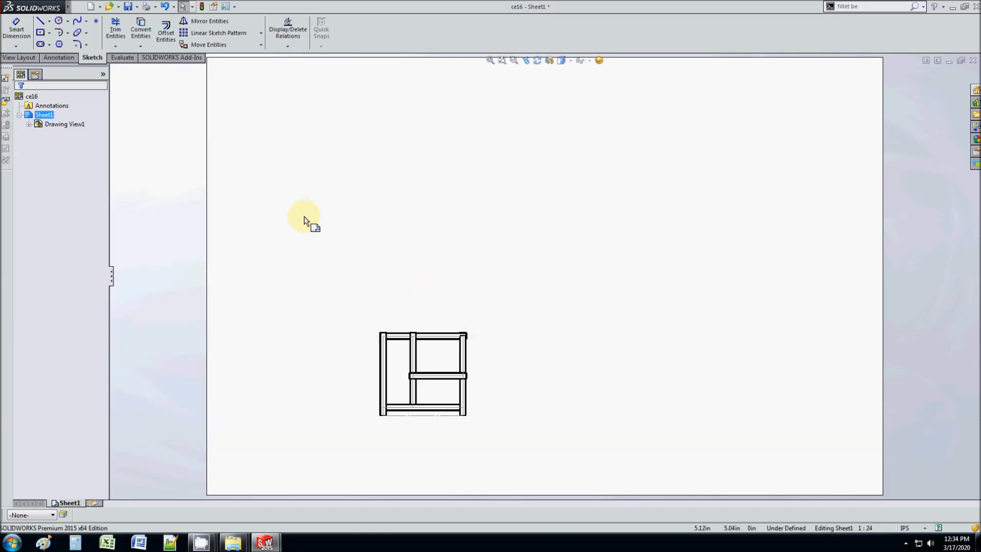
- Project an isometric view from the front view toward the upper right and delete the front view
{"action": "left_click", "coordinate": [19, 57]}
{"action": "left_click", "coordinate": [66, 32]}
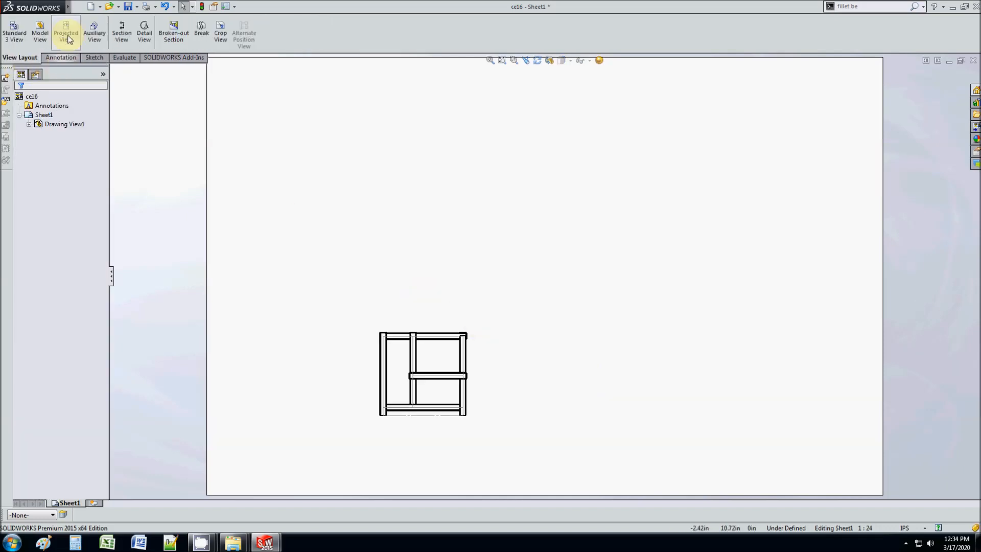
{"action": "left_click", "coordinate": [445, 330]}
{"action": "left_click", "coordinate": [547, 226]}
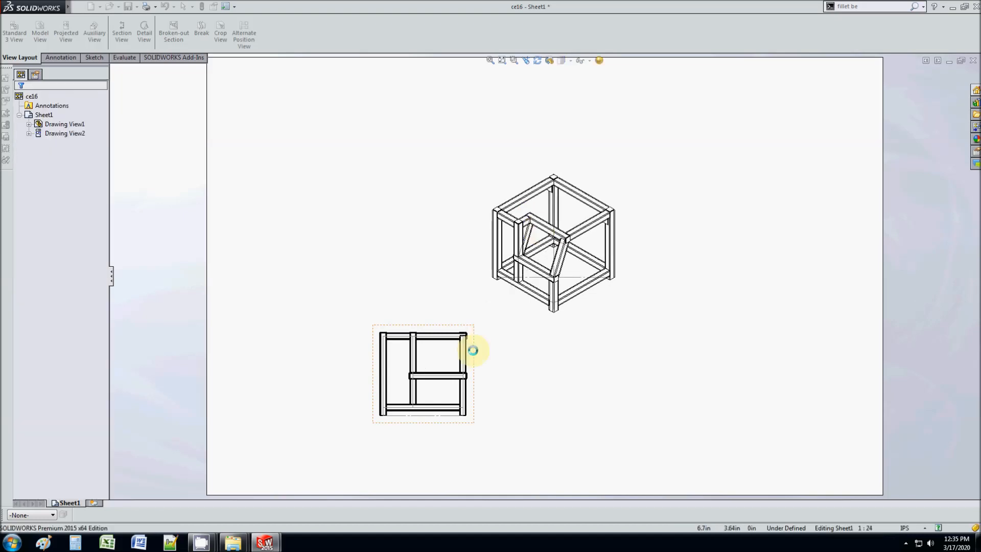
{"action": "left_click", "coordinate": [471, 344]}
- Hide all item types in the drawing and display the isometric view as Shaded With Edges
{"action": "left_click", "coordinate": [602, 306]}
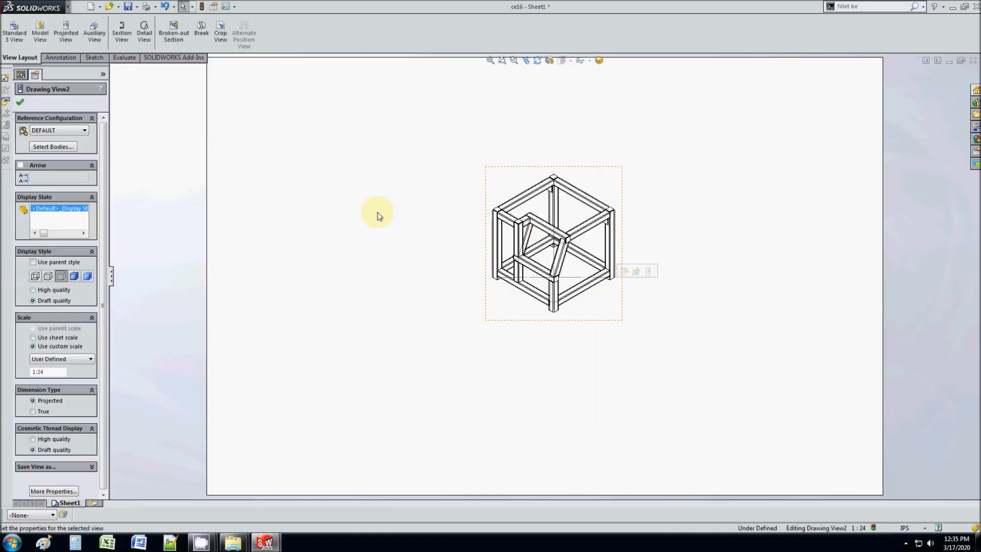
{"action": "left_click", "coordinate": [116, 6]}
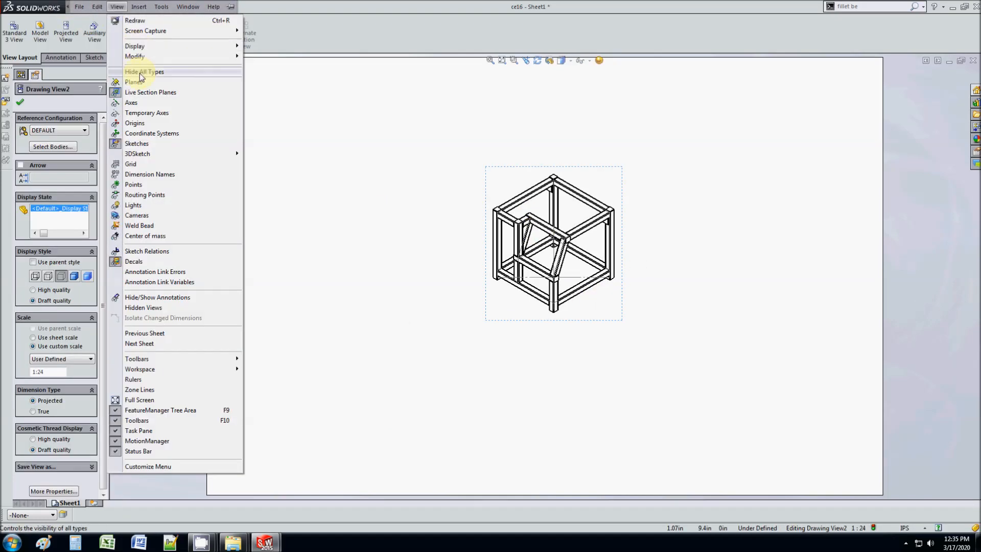
{"action": "left_click", "coordinate": [483, 122]}
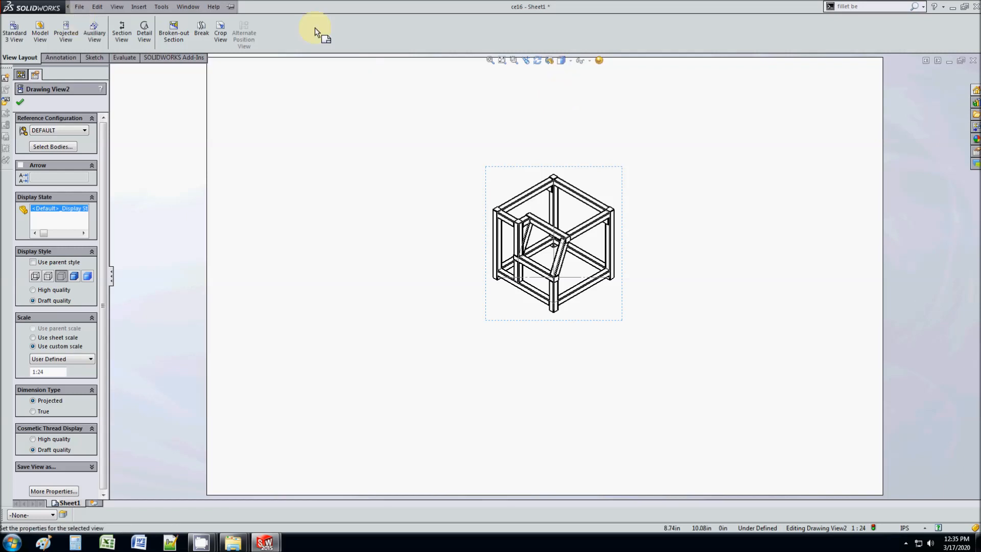
{"action": "left_click", "coordinate": [563, 75]}
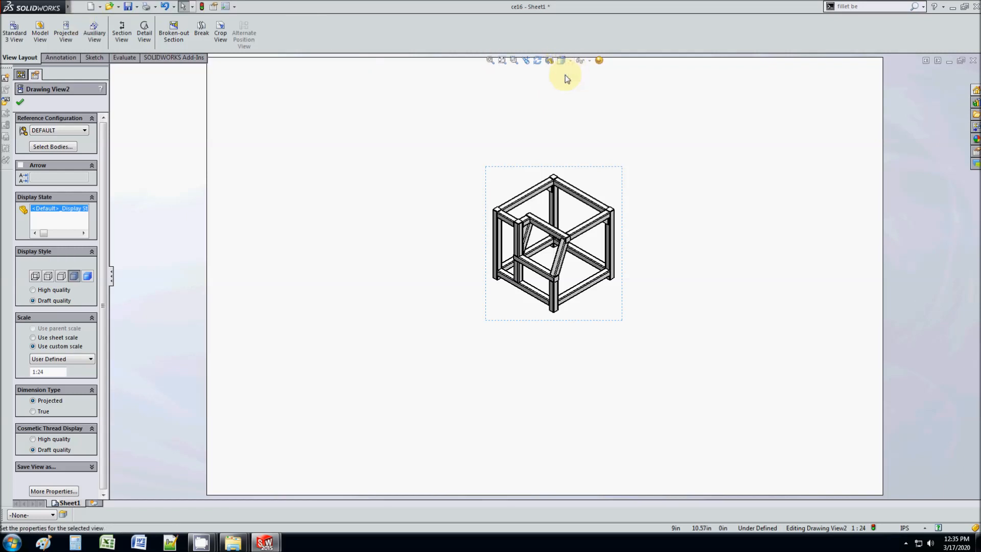
{"action": "left_click", "coordinate": [19, 101]}
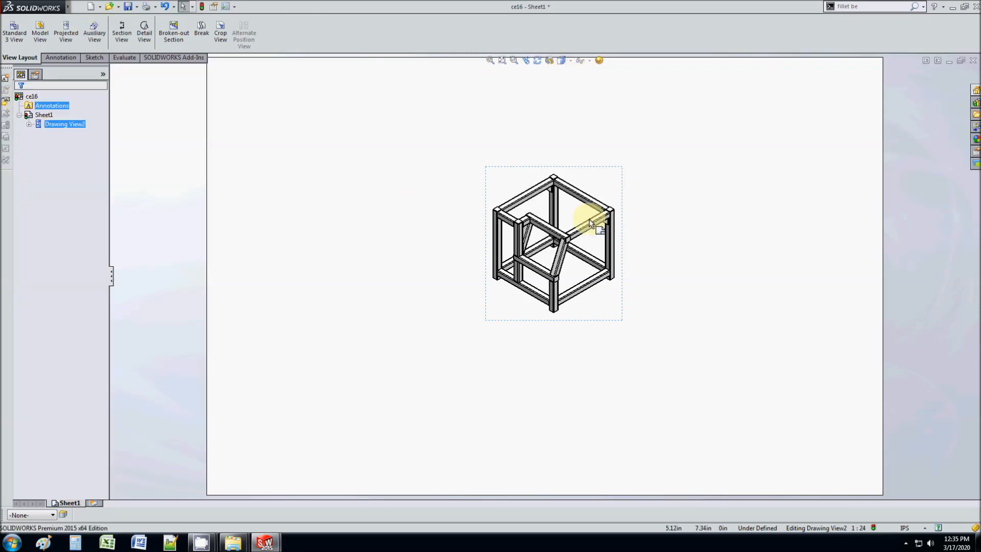
- Move the isometric view to the left half of the sheet and set its custom scale to 1:12
{"action": "left_click_drag", "start_coordinate": [562, 168], "coordinate": [377, 197]}
{"action": "left_click", "coordinate": [324, 204]}
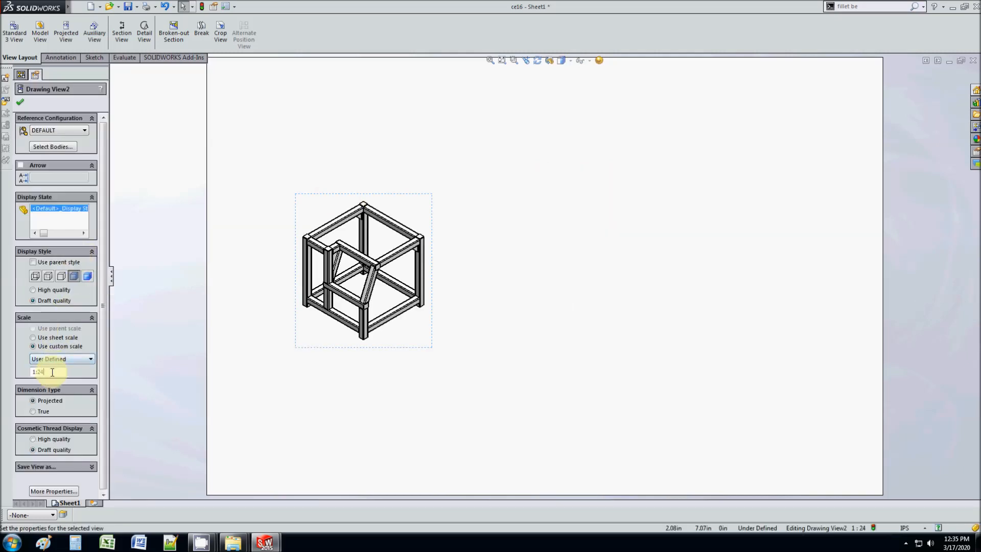
{"action": "key", "text": "Return"}
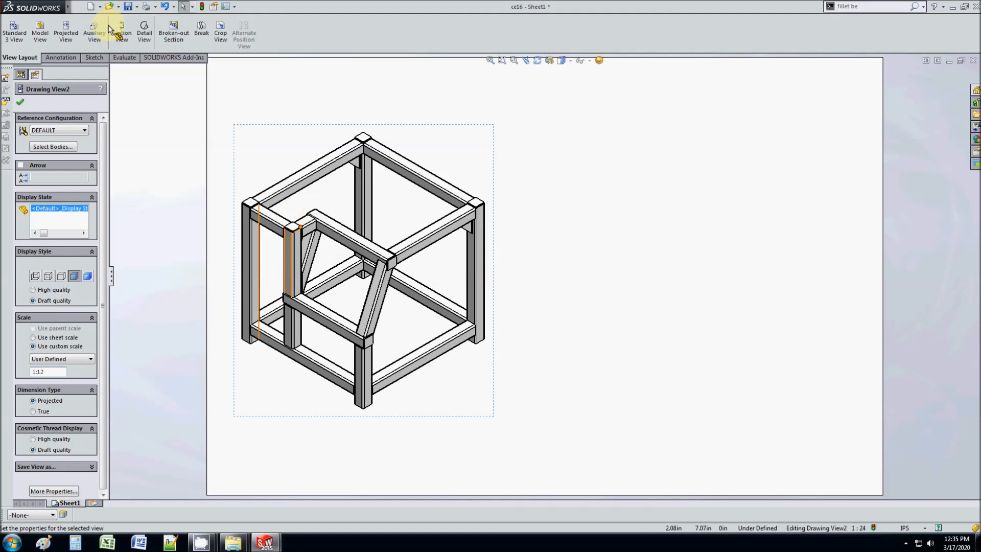
- Set the isometric view to Tangent Edges Removed and shift it slightly to the right on the sheet
{"action": "left_click", "coordinate": [117, 7]}
{"action": "mouse_move", "coordinate": [134, 46]}
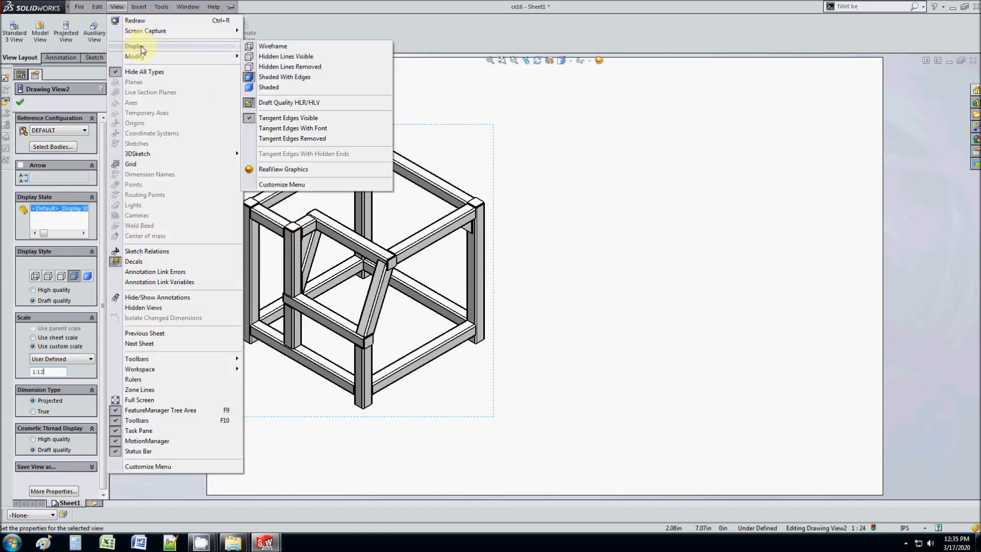
{"action": "left_click", "coordinate": [261, 139]}
{"action": "mouse_move", "coordinate": [500, 193]}
{"action": "left_mouse_down"}
{"action": "mouse_move", "coordinate": [556, 206]}
{"action": "mouse_move", "coordinate": [576, 200]}
{"action": "left_mouse_up"}
{"action": "left_click", "coordinate": [576, 200]}
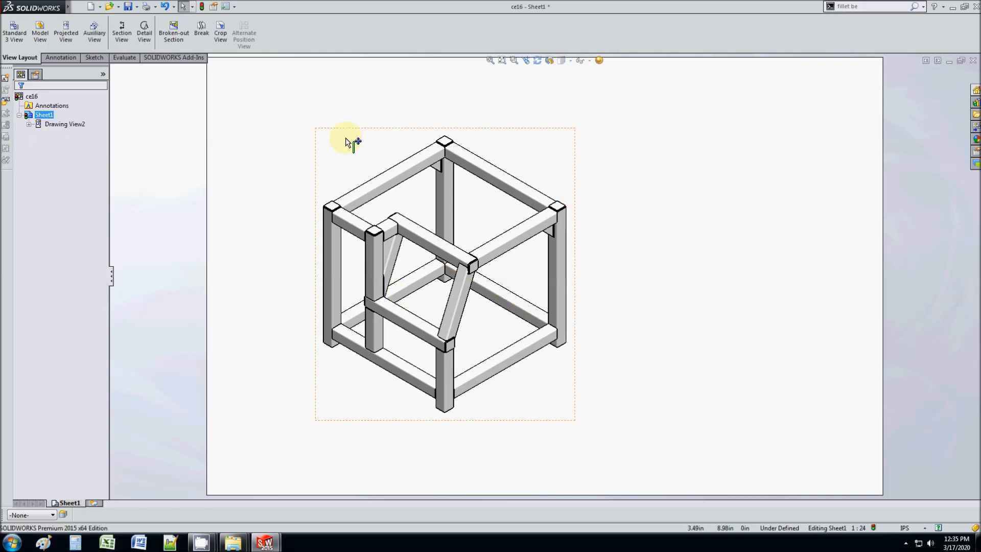
- Insert a weldment cut list with the cut list template beside the isometric view and resize the table to fit inside the sheet
{"action": "mouse_move", "coordinate": [66, 6]}
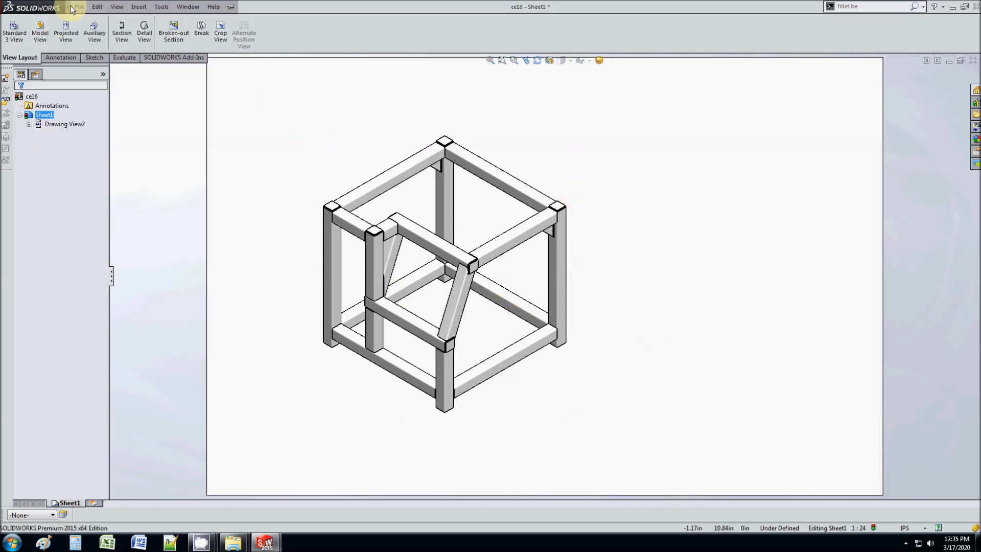
{"action": "left_click", "coordinate": [139, 6]}
{"action": "left_click", "coordinate": [373, 164]}
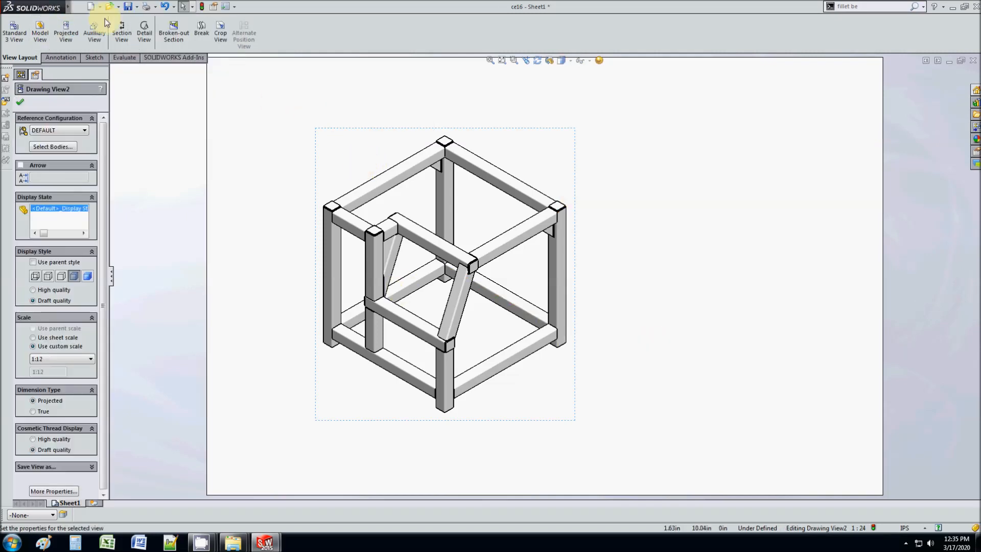
{"action": "mouse_move", "coordinate": [65, 6]}
{"action": "left_click", "coordinate": [139, 7]}
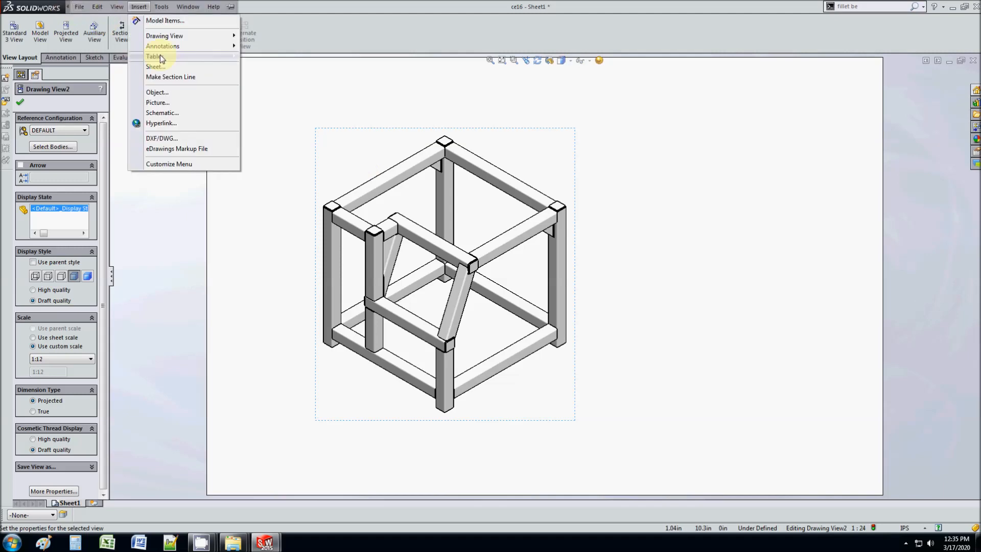
{"action": "mouse_move", "coordinate": [164, 56]}
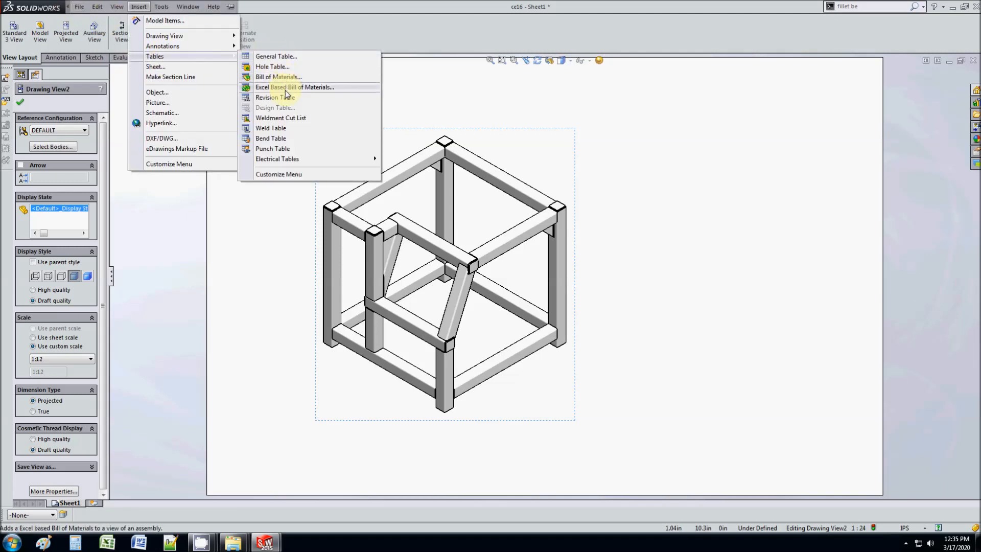
{"action": "left_click", "coordinate": [284, 119]}
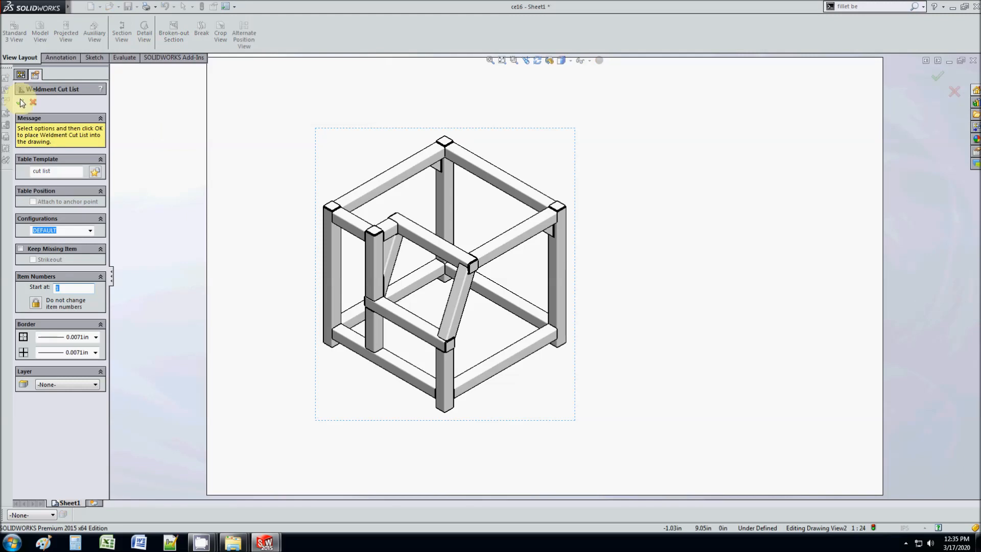
{"action": "key", "text": "Return"}
{"action": "left_click", "coordinate": [599, 147]}
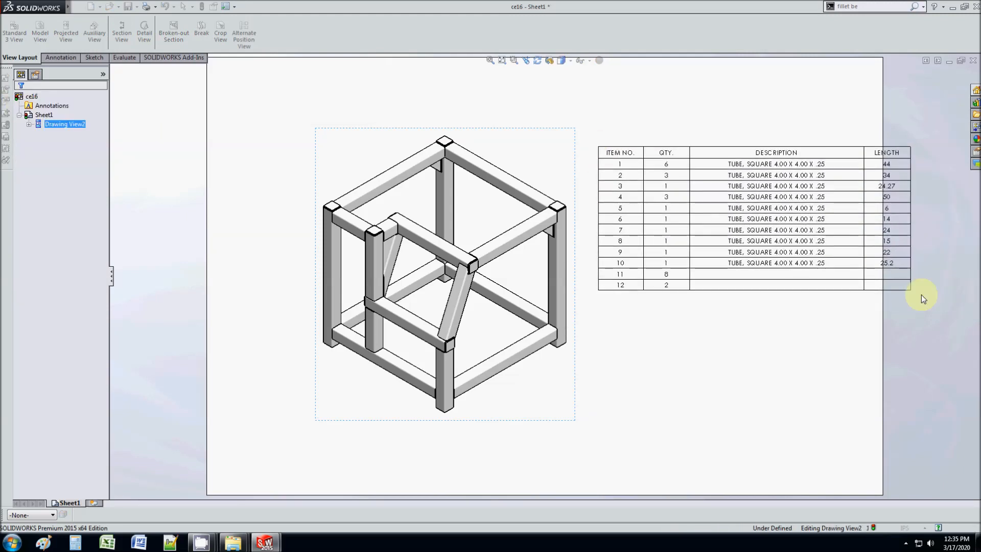
{"action": "left_click_drag", "start_coordinate": [912, 292], "coordinate": [834, 344]}
{"action": "left_click", "coordinate": [791, 415]}
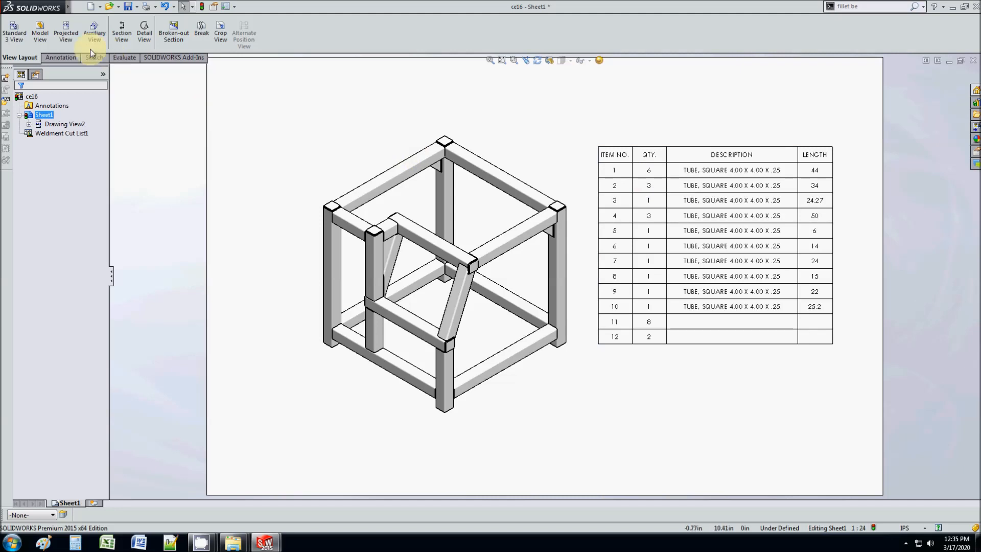
- Add a circular item-number balloon to the upper back-right rail and show its quantity to the right with the X denotation
{"action": "left_click", "coordinate": [65, 57]}
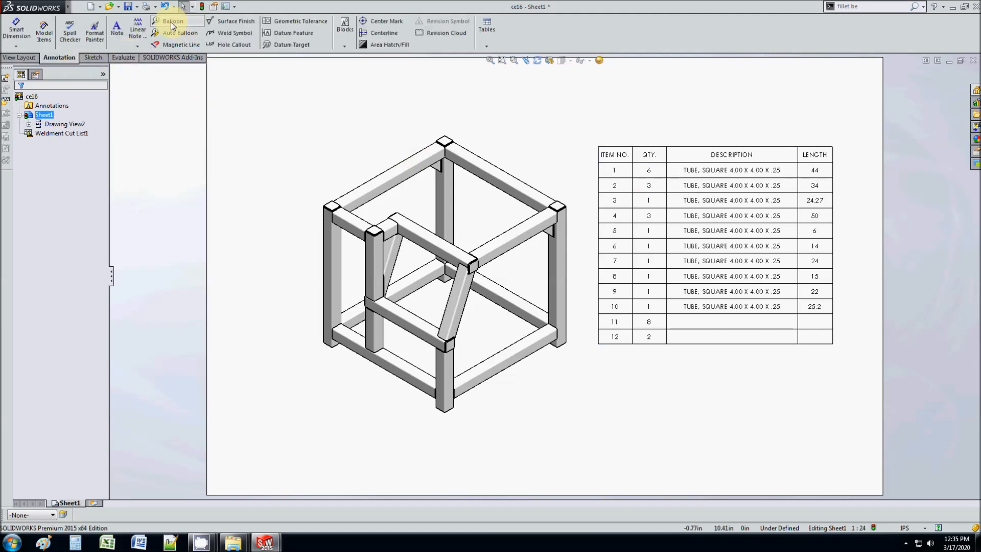
{"action": "left_click", "coordinate": [172, 24]}
{"action": "left_click", "coordinate": [530, 132]}
{"action": "key", "text": "Escape"}
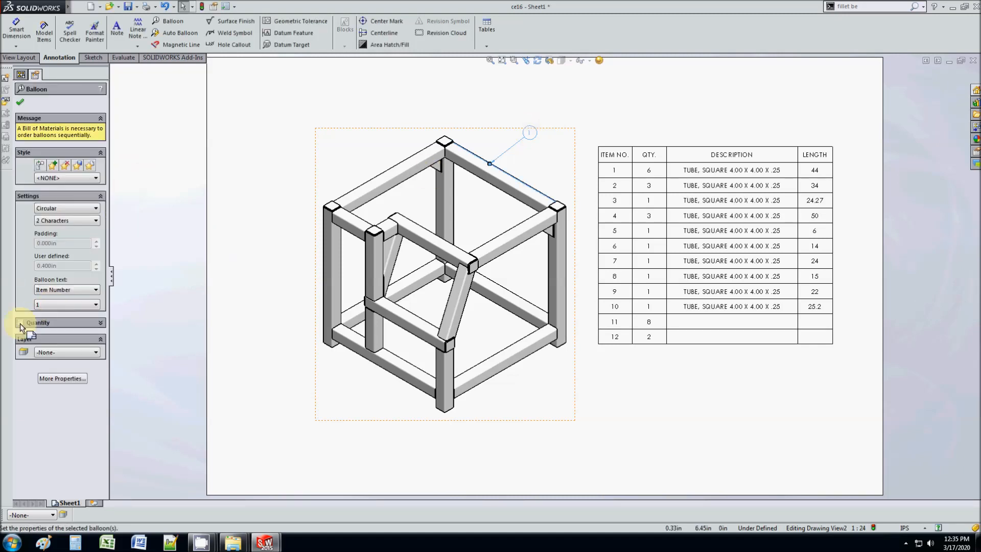
{"action": "left_click", "coordinate": [21, 323]}
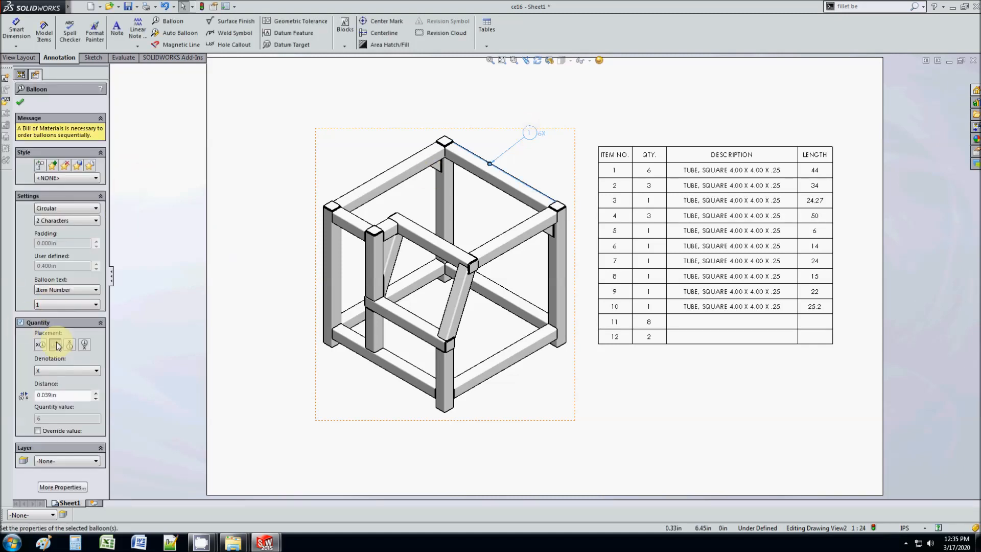
{"action": "left_click", "coordinate": [22, 104]}
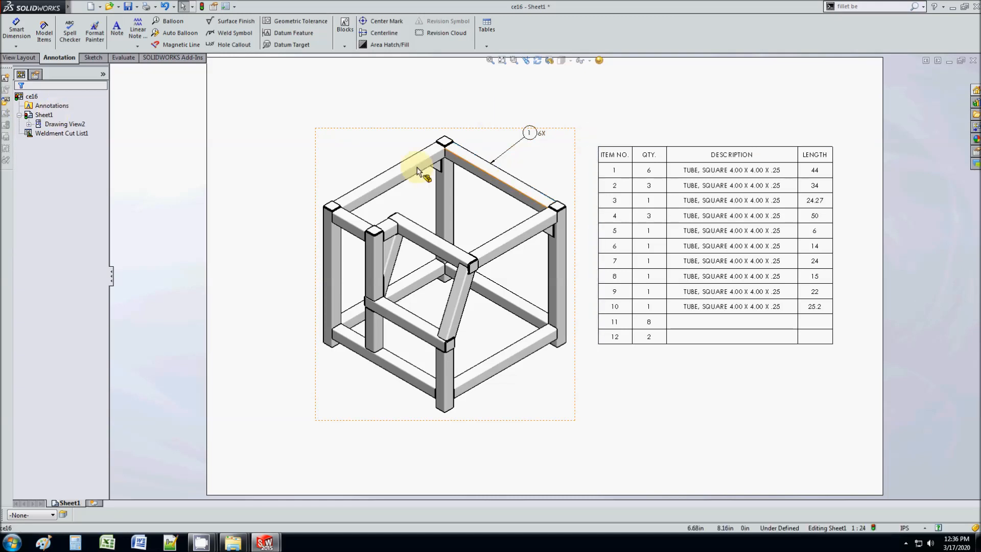
- Add item-number balloons with quantities to the upper back-left rail and the outer left post
{"action": "left_click", "coordinate": [169, 21]}
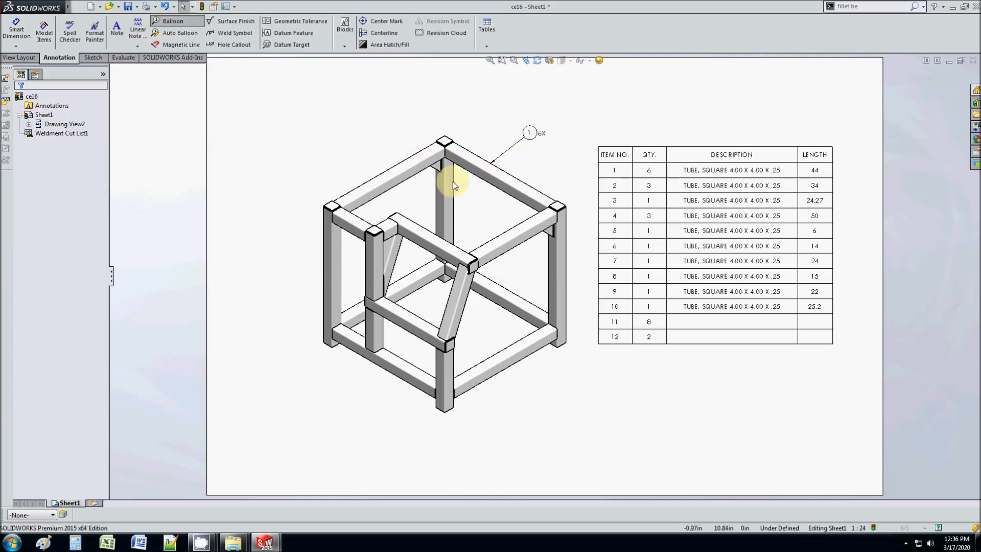
{"action": "left_click", "coordinate": [380, 177]}
{"action": "left_click", "coordinate": [329, 153]}
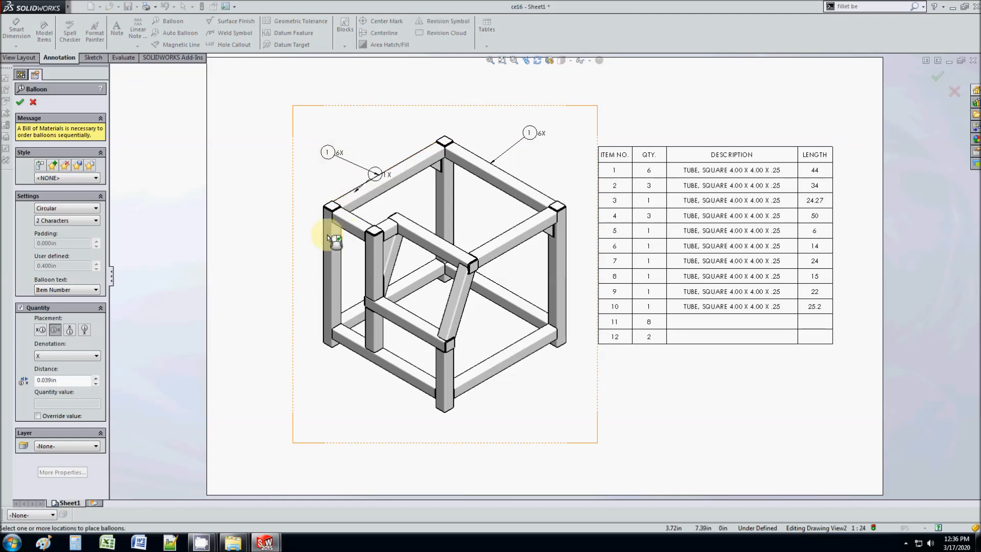
{"action": "left_click", "coordinate": [324, 271]}
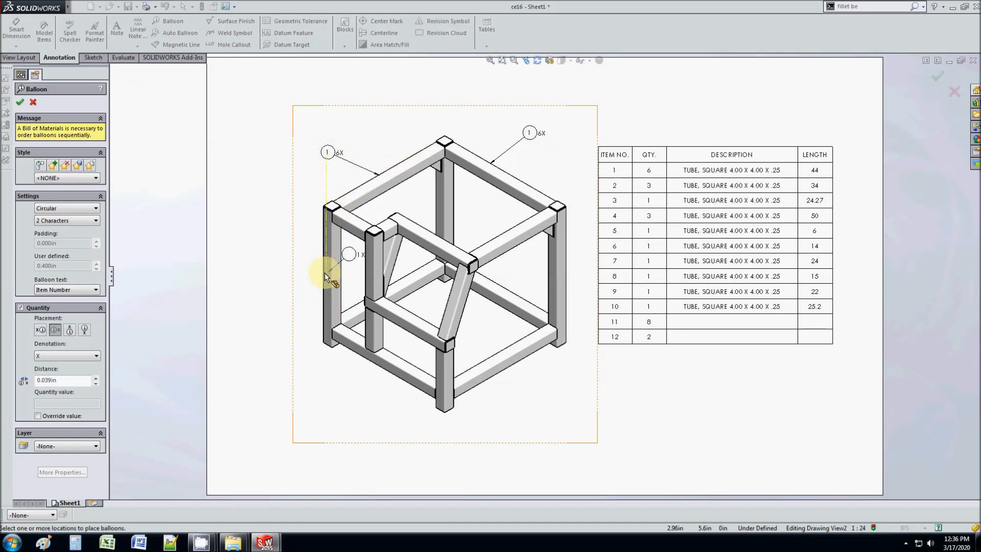
{"action": "left_click", "coordinate": [283, 280]}
{"action": "key", "text": "Escape"}
- Add an item-number balloon with quantity to the lower front-left rail, placing it below the frame
{"action": "left_click", "coordinate": [171, 23]}
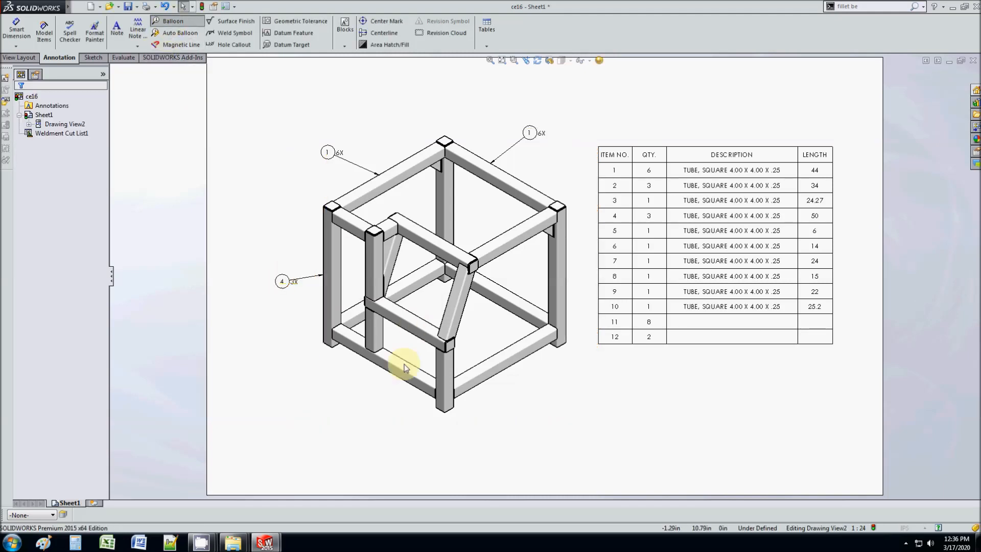
{"action": "left_click", "coordinate": [387, 376]}
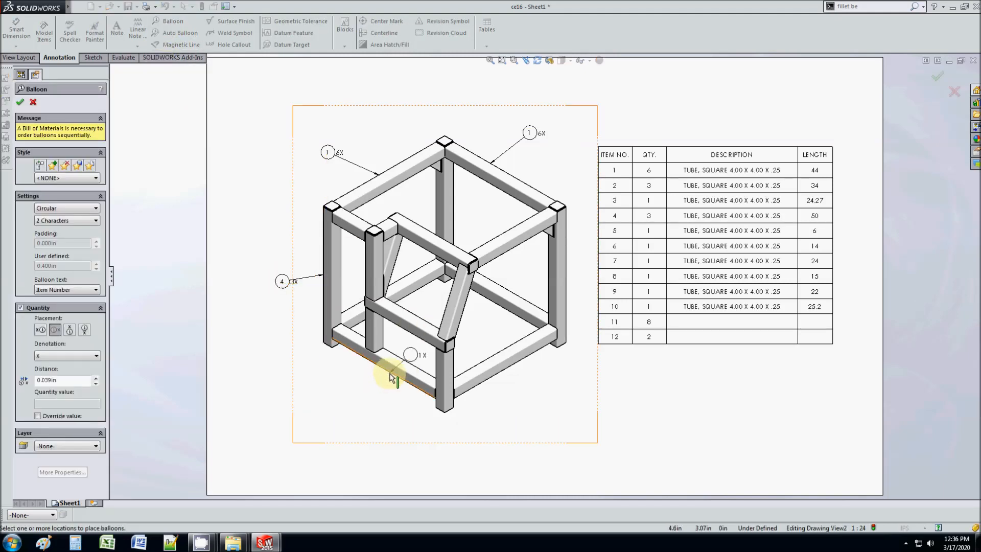
{"action": "left_click", "coordinate": [352, 408]}
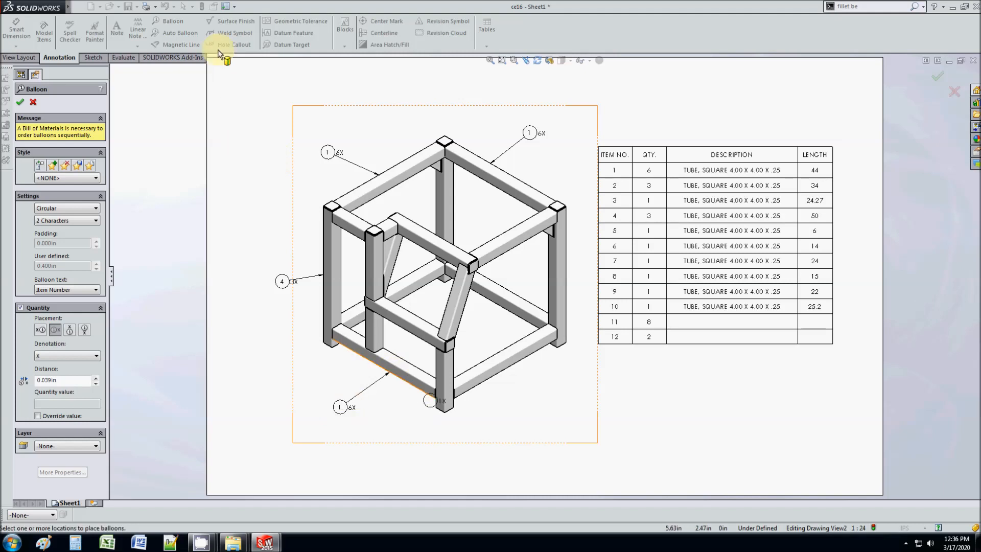
{"action": "key", "text": "Escape"}
{"action": "left_click", "coordinate": [239, 122]}
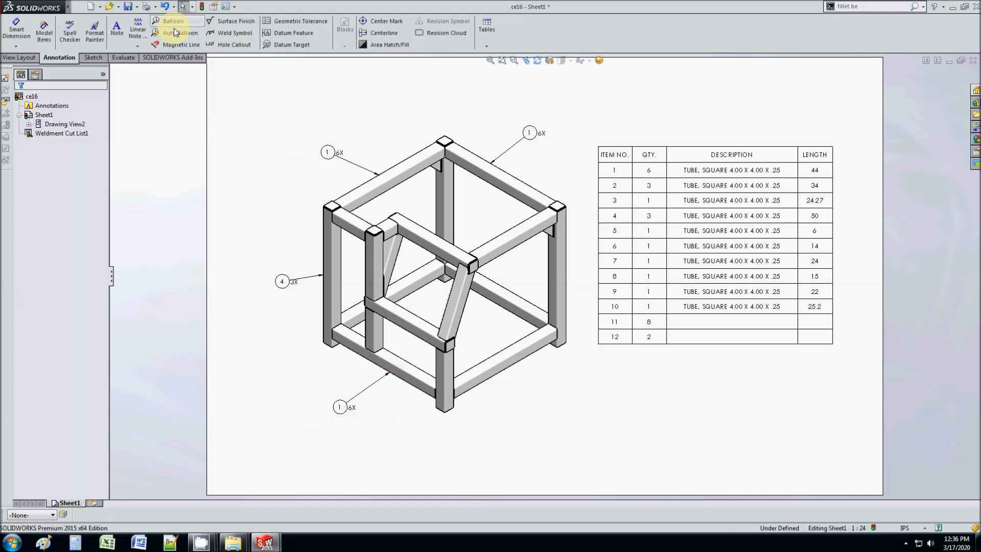
- Add item-number balloons with quantities to the lower front-right rail and the outer right post
{"action": "left_click", "coordinate": [176, 22]}
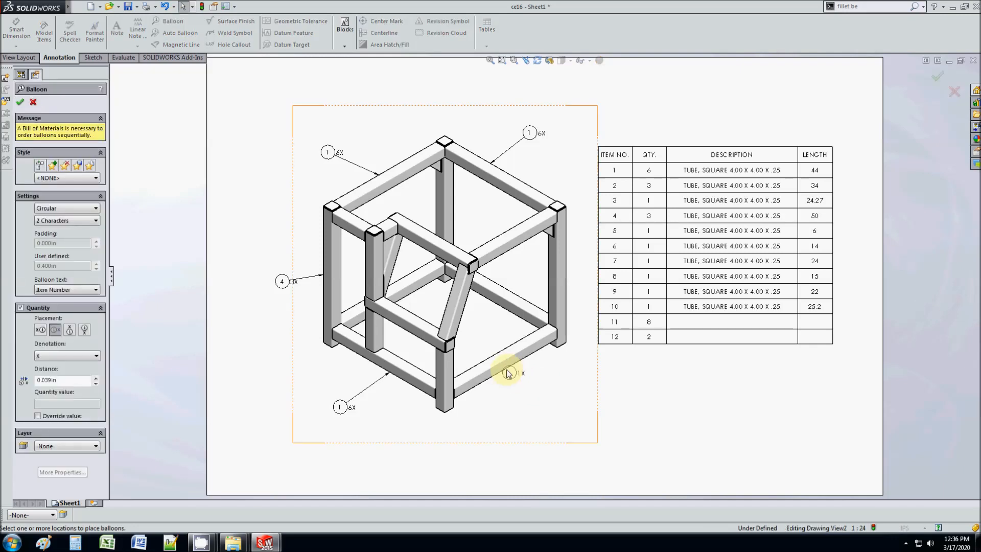
{"action": "left_click", "coordinate": [505, 370]}
{"action": "left_click", "coordinate": [537, 392]}
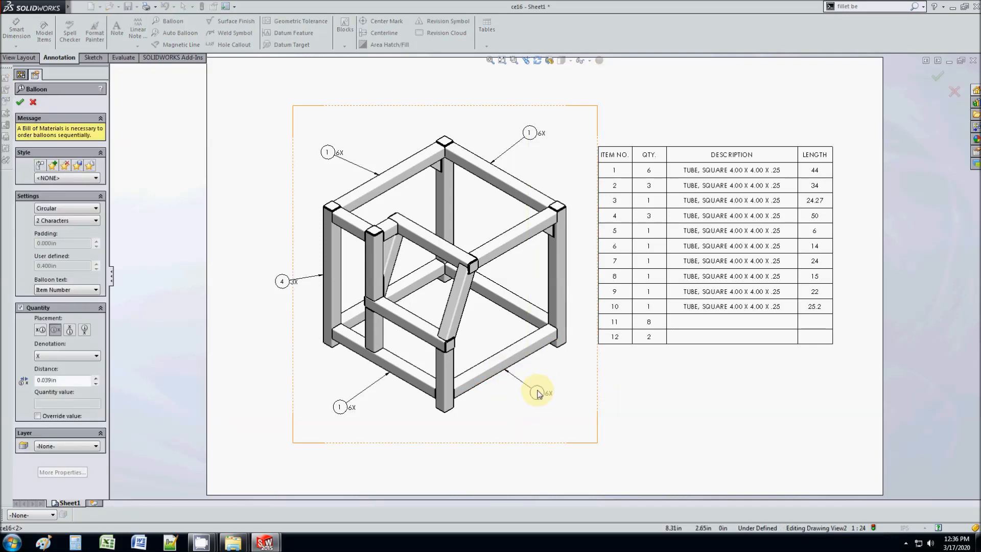
{"action": "key", "text": "Escape"}
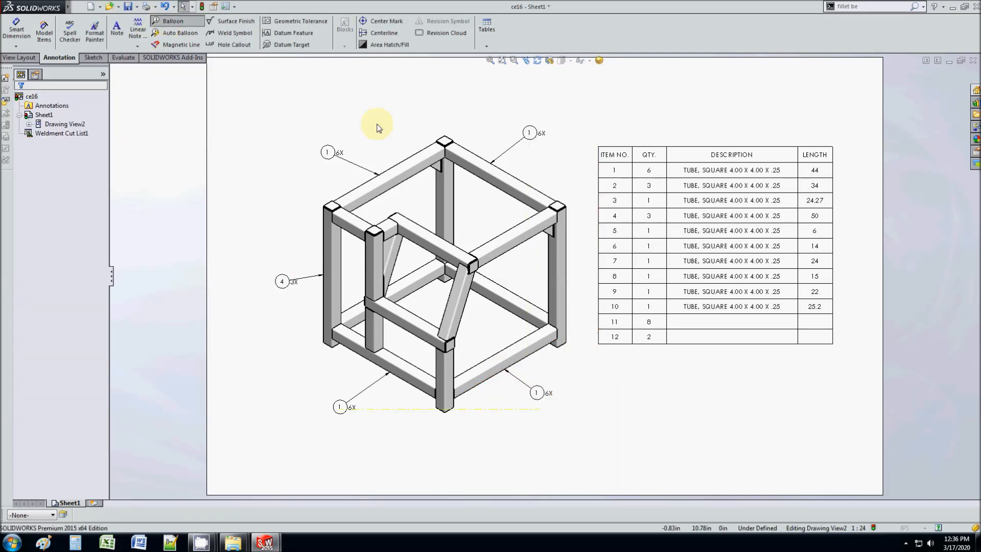
{"action": "left_click", "coordinate": [445, 208]}
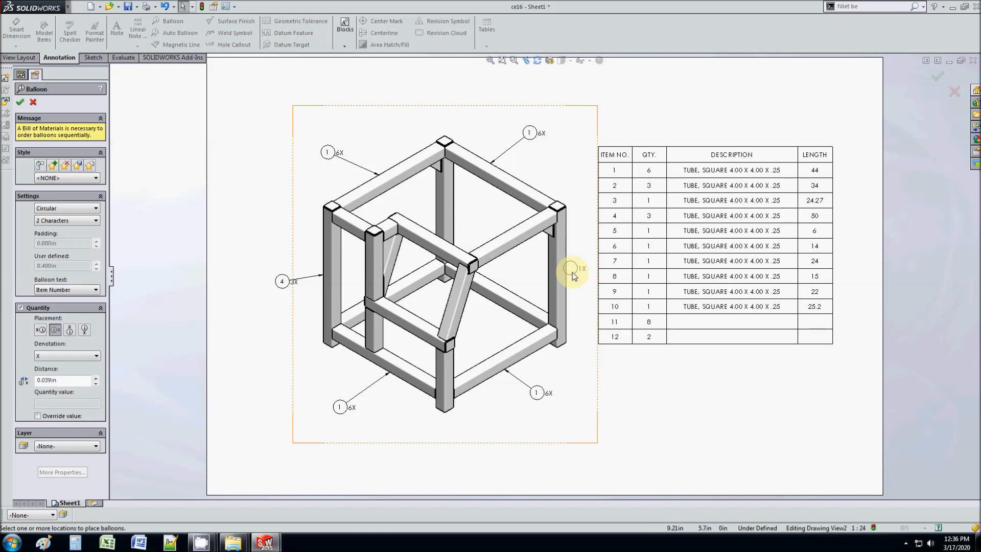
{"action": "left_click", "coordinate": [566, 272]}
{"action": "left_click", "coordinate": [585, 272]}
{"action": "key", "text": "Escape"}
- Move the weldment cut list table slightly up and to the right, clear of the balloons
{"action": "left_click", "coordinate": [594, 142]}
{"action": "mouse_move", "coordinate": [595, 142]}
{"action": "left_mouse_down"}
{"action": "mouse_move", "coordinate": [642, 136]}
{"action": "mouse_move", "coordinate": [608, 134]}
{"action": "left_mouse_up"}
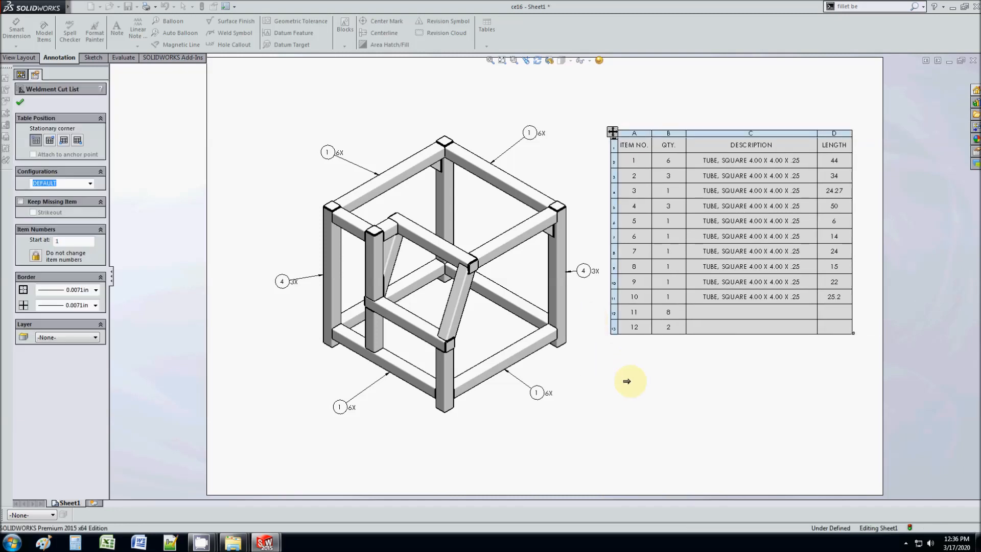
{"action": "left_click", "coordinate": [713, 414]}
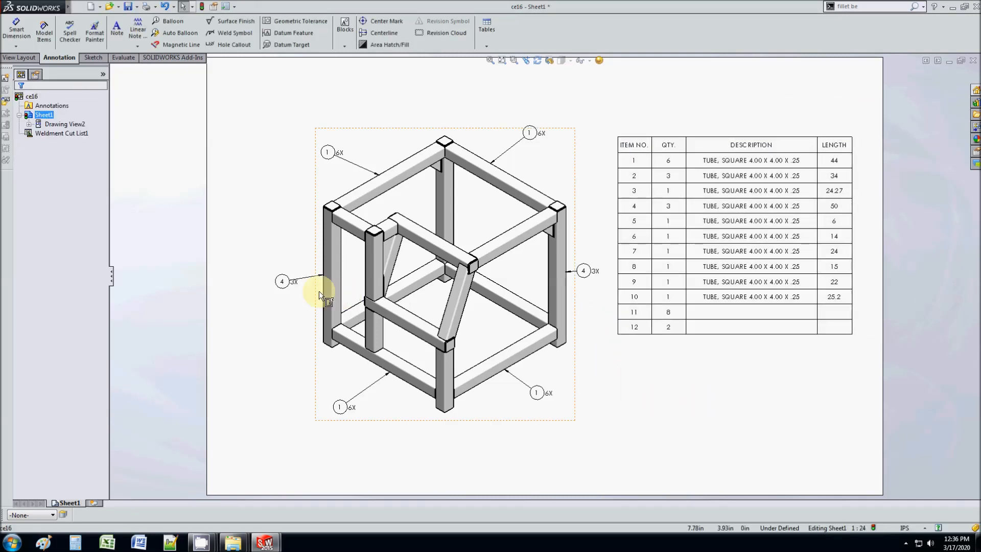
- Place the quantity to the left of the outer left post's balloon and below the lower front-left rail's balloon
{"action": "left_click_drag", "start_coordinate": [282, 282], "coordinate": [271, 299]}
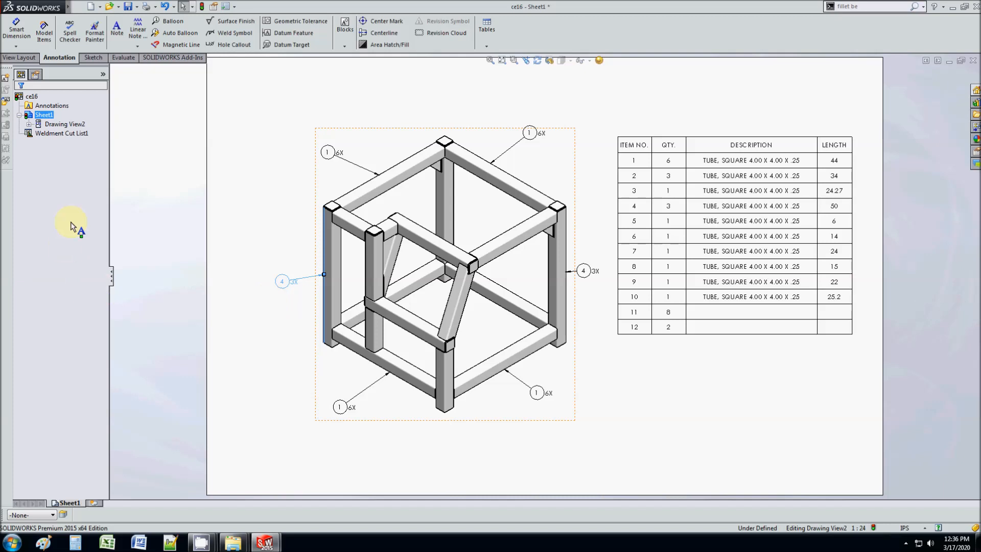
{"action": "left_click", "coordinate": [40, 344]}
{"action": "left_click", "coordinate": [341, 407]}
{"action": "left_click", "coordinate": [71, 345]}
{"action": "left_click", "coordinate": [21, 102]}
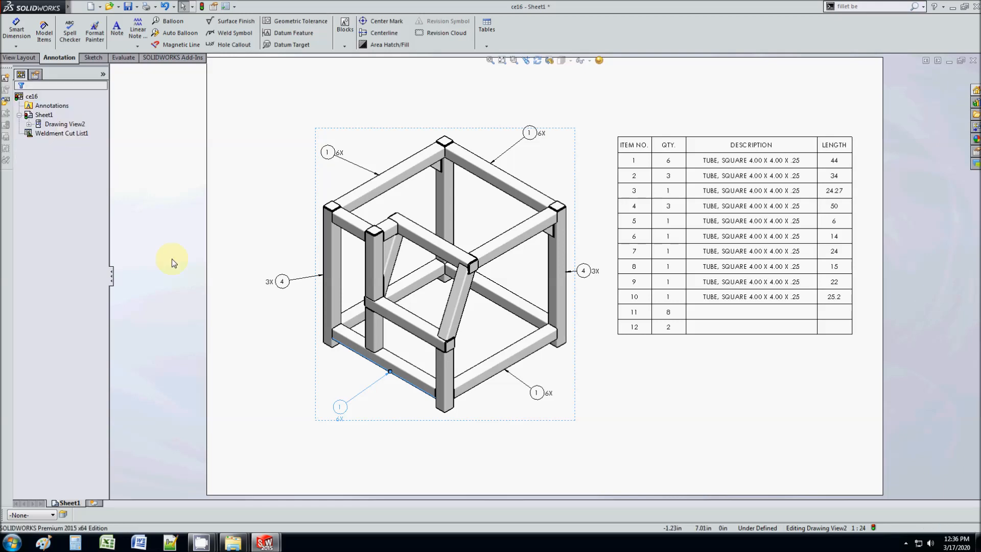
{"action": "left_click", "coordinate": [254, 289]}
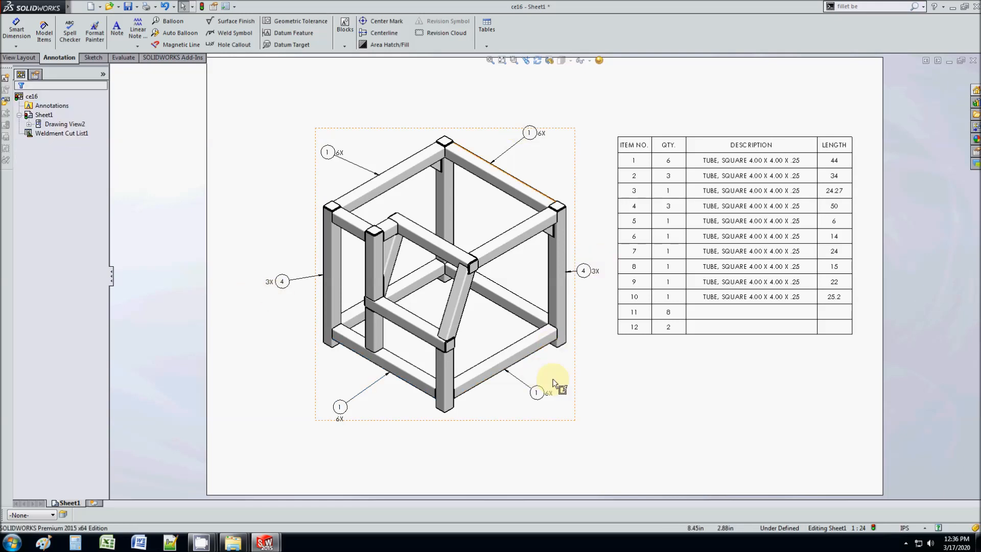
- Switch to File Explorer and open the finished reference drawing end.pdf from the exercise folder
{"action": "left_click", "coordinate": [234, 542]}
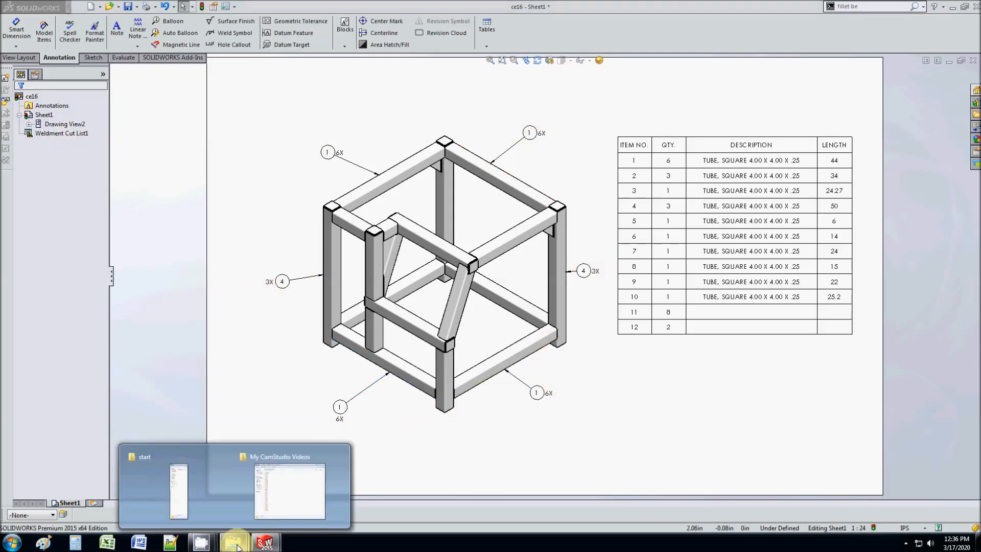
{"action": "left_click", "coordinate": [179, 491]}
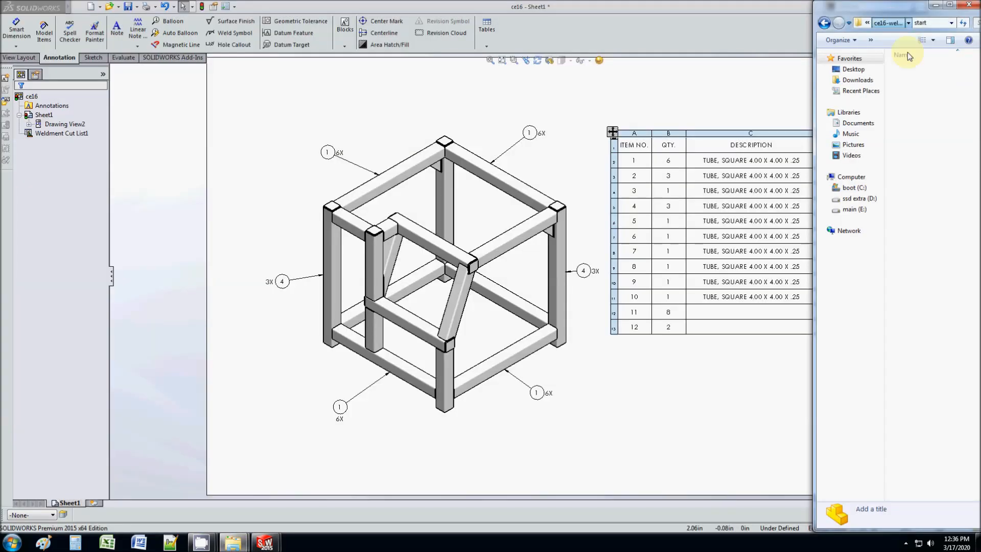
{"action": "double_click", "coordinate": [908, 72]}
{"action": "double_click", "coordinate": [913, 70]}
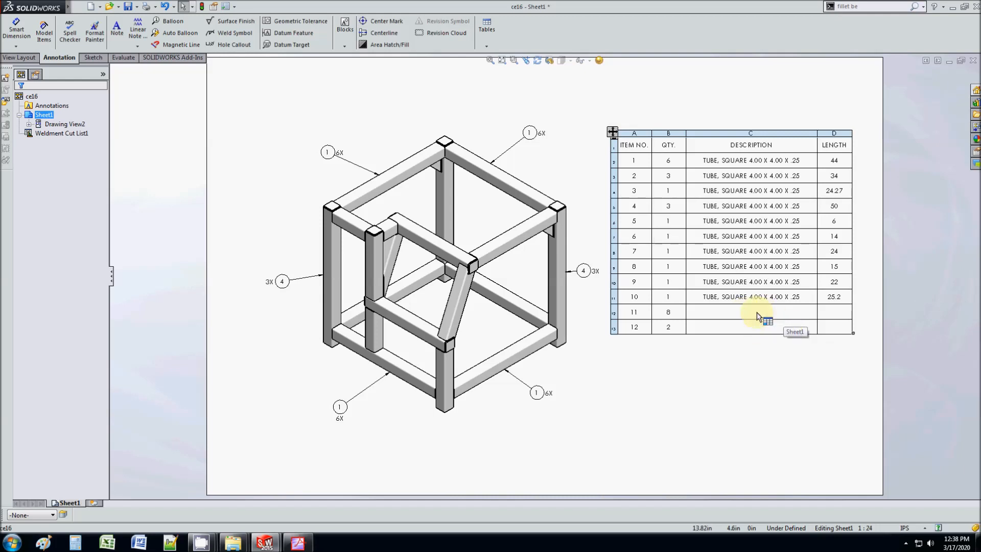
- Switch from the drawing to the part document ce16.SLDPRT
{"action": "right_click", "coordinate": [471, 139]}
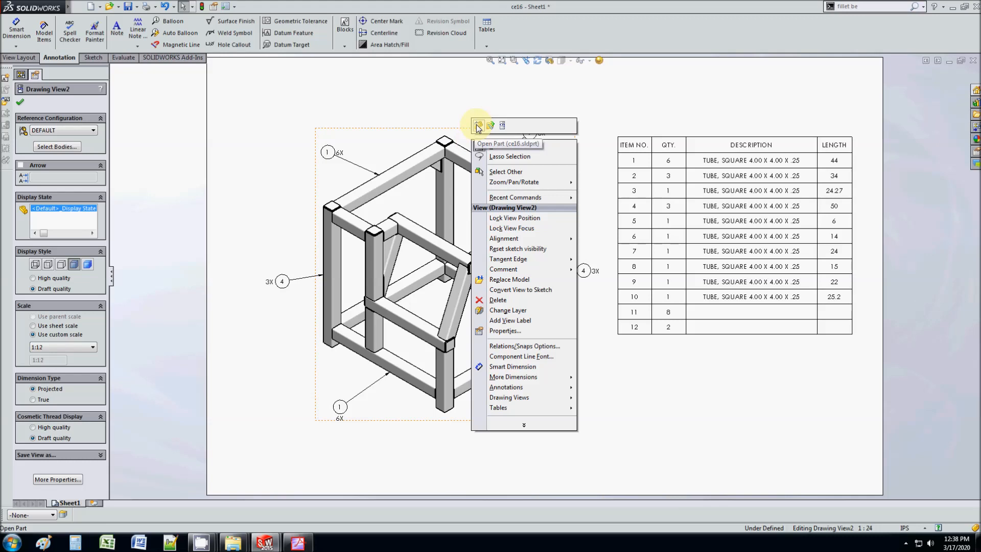
{"action": "left_click", "coordinate": [339, 98]}
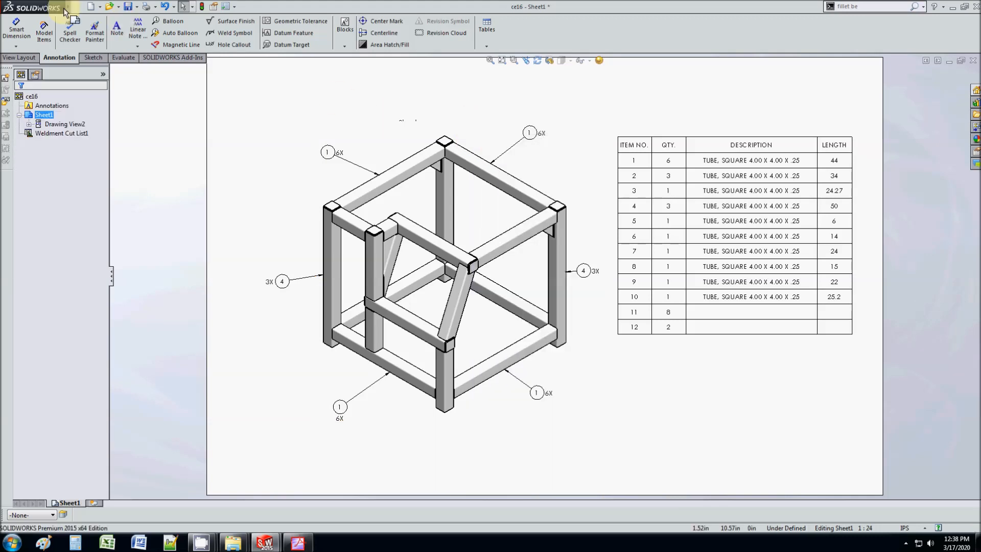
{"action": "mouse_move", "coordinate": [68, 7]}
{"action": "left_click", "coordinate": [195, 7]}
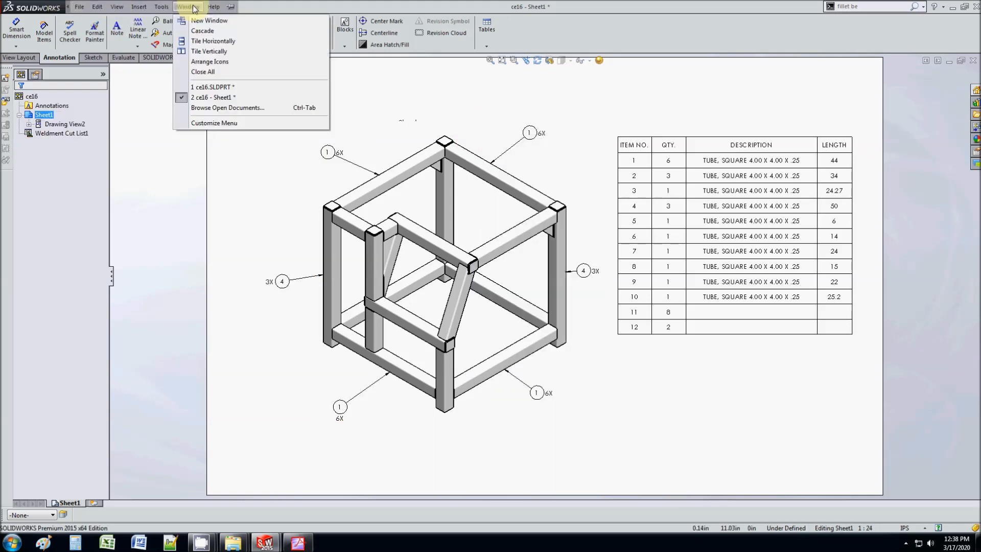
{"action": "left_click", "coordinate": [210, 87]}
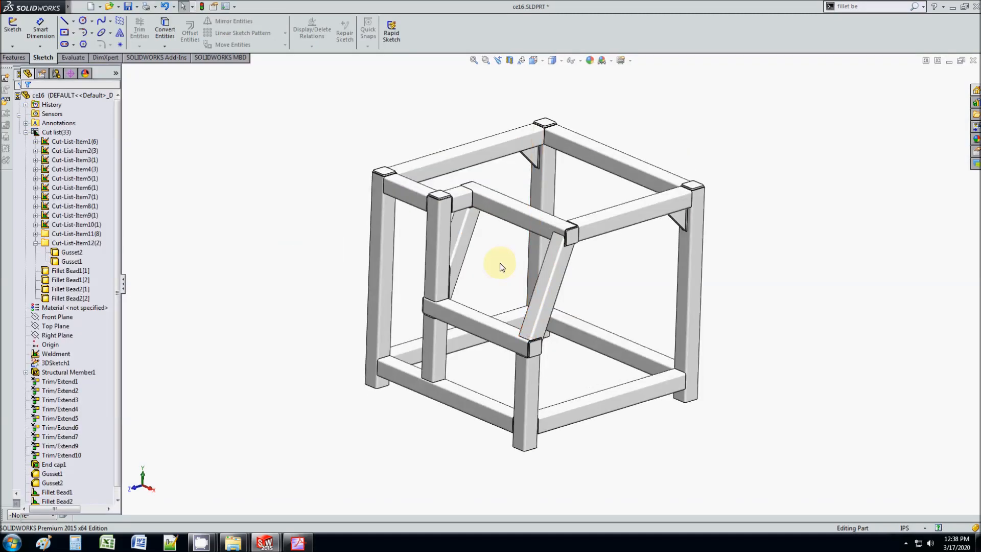
- Open the cut-list properties of Cut-List-Item12, the folder containing the two gussets
{"action": "scroll", "coordinate": [501, 267], "scroll_direction": "down", "scroll_amount": 3}
{"action": "middle_click_drag", "start_coordinate": [514, 267], "coordinate": [495, 259]}
{"action": "left_click", "coordinate": [76, 142]}
{"action": "left_click", "coordinate": [69, 252]}
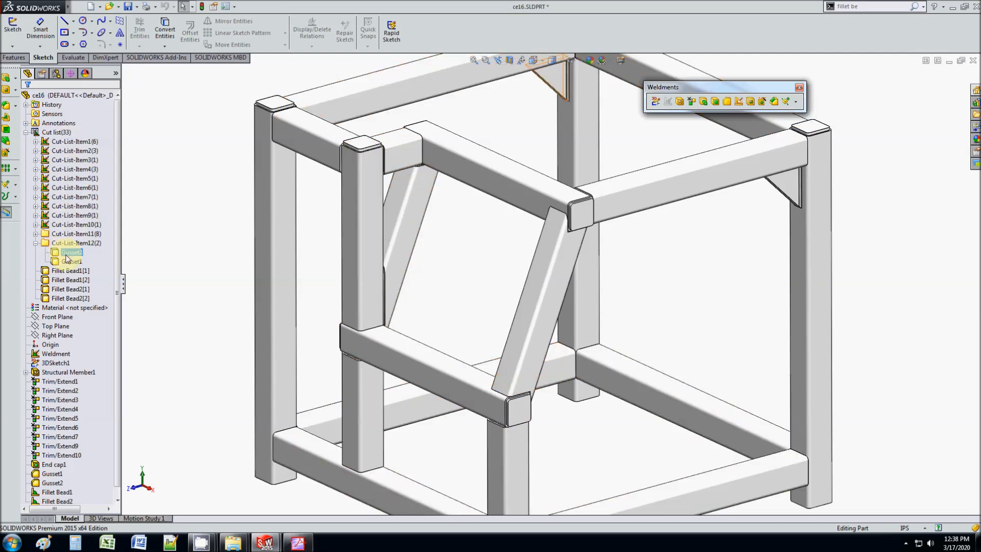
{"action": "right_click", "coordinate": [70, 255]}
{"action": "key", "text": "Escape"}
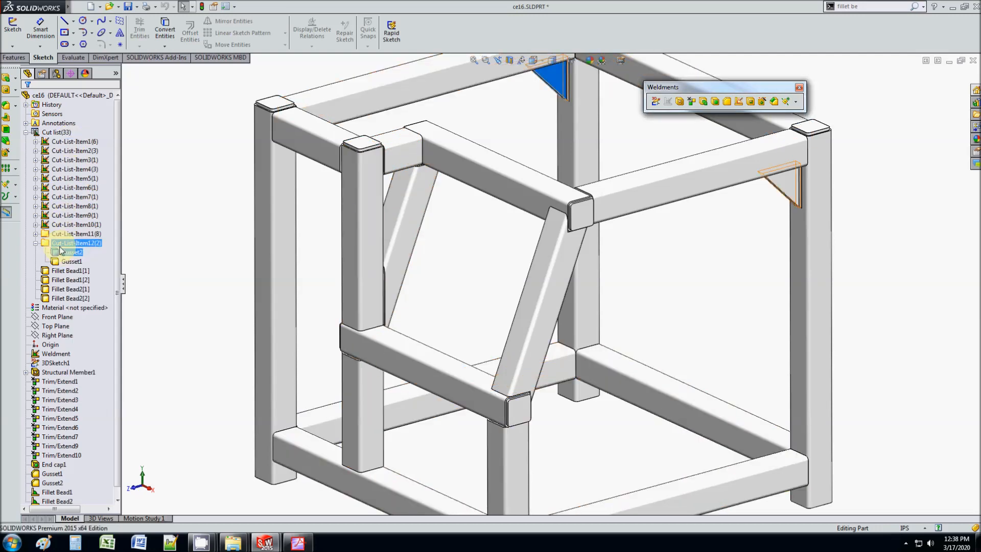
{"action": "right_click", "coordinate": [67, 244]}
{"action": "left_click", "coordinate": [82, 263]}
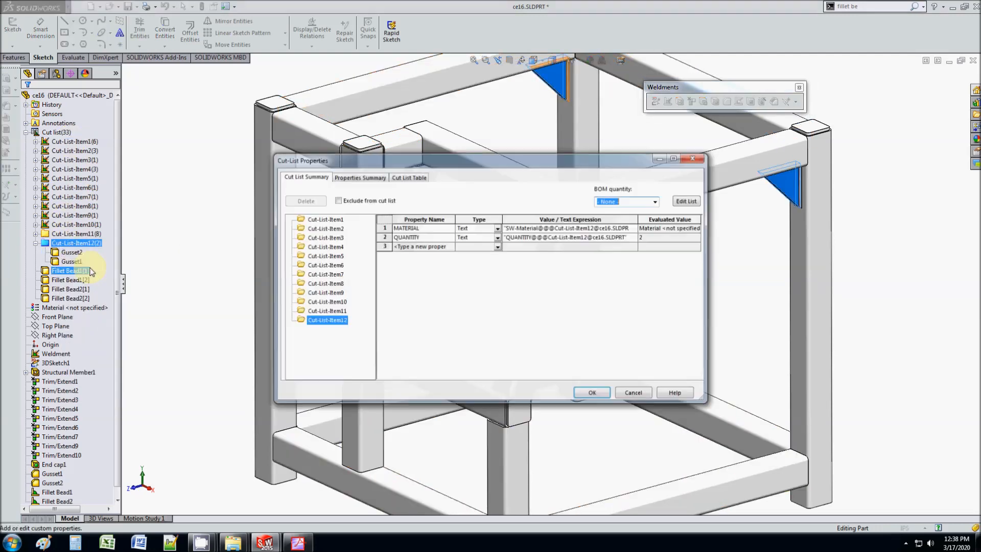
- Add a text property named description with the value abc to Cut-List-Item12 and accept the properties
{"action": "left_click", "coordinate": [421, 248]}
{"action": "type", "text": "description"}
{"action": "key", "text": "Tab"}
{"action": "left_click", "coordinate": [538, 249]}
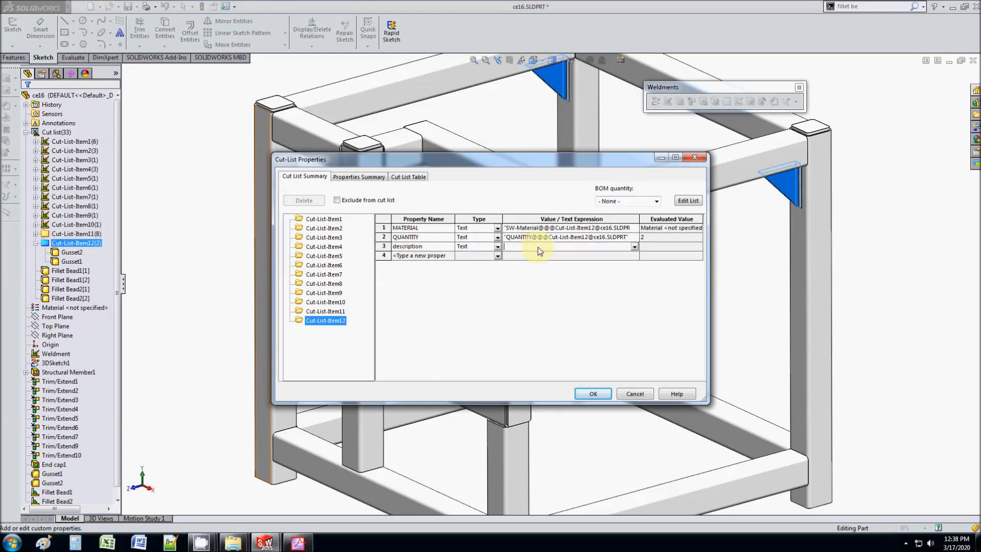
{"action": "left_click", "coordinate": [587, 393]}
- Return to the ce16 drawing sheet to check the gusset row's description, and switch to Acrobat to consult end.pdf
{"action": "mouse_move", "coordinate": [65, 7]}
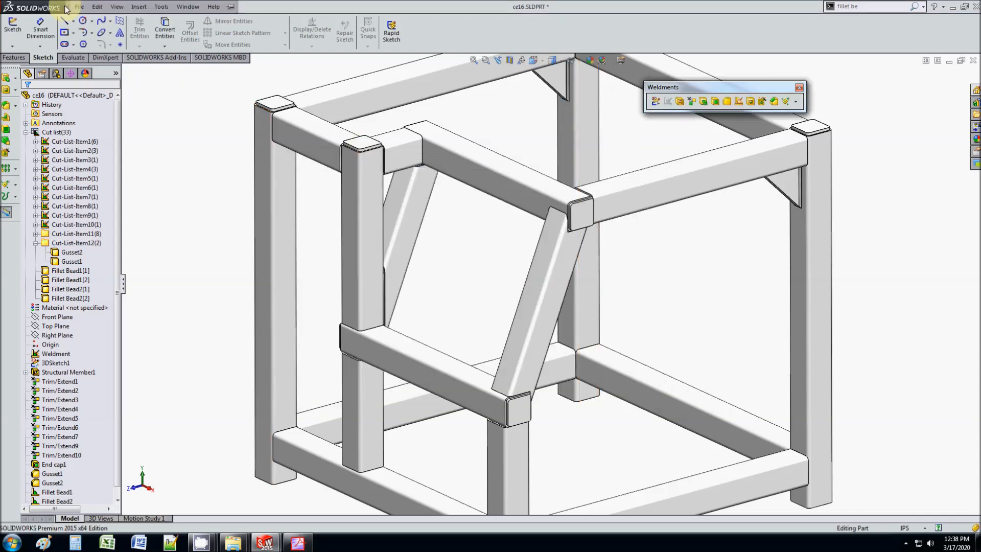
{"action": "left_click", "coordinate": [183, 6]}
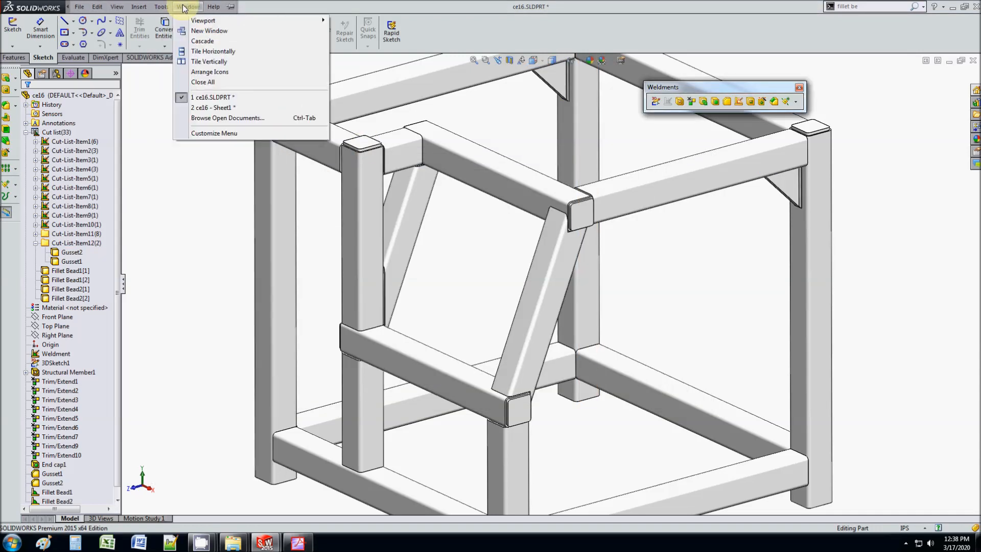
{"action": "left_click", "coordinate": [203, 108]}
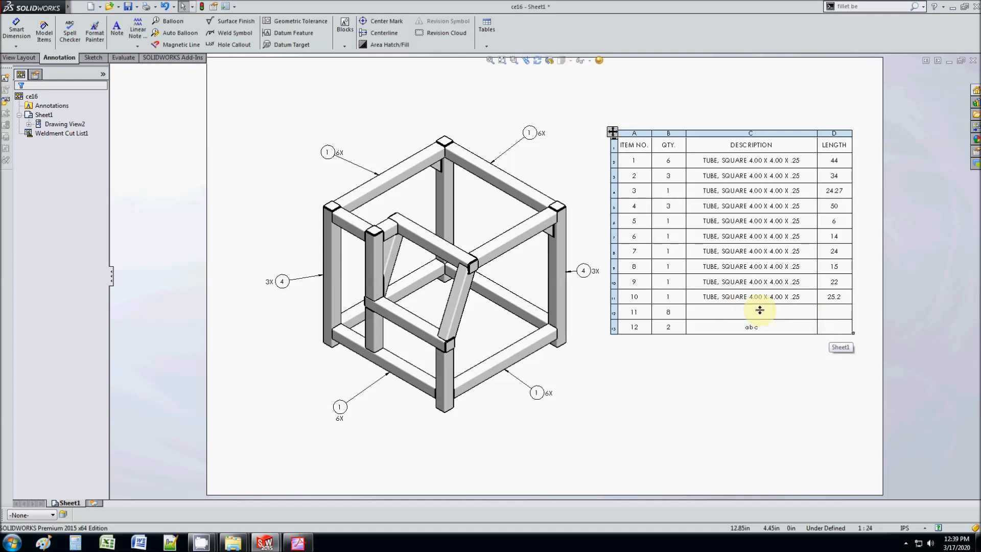
{"action": "left_click", "coordinate": [635, 345]}
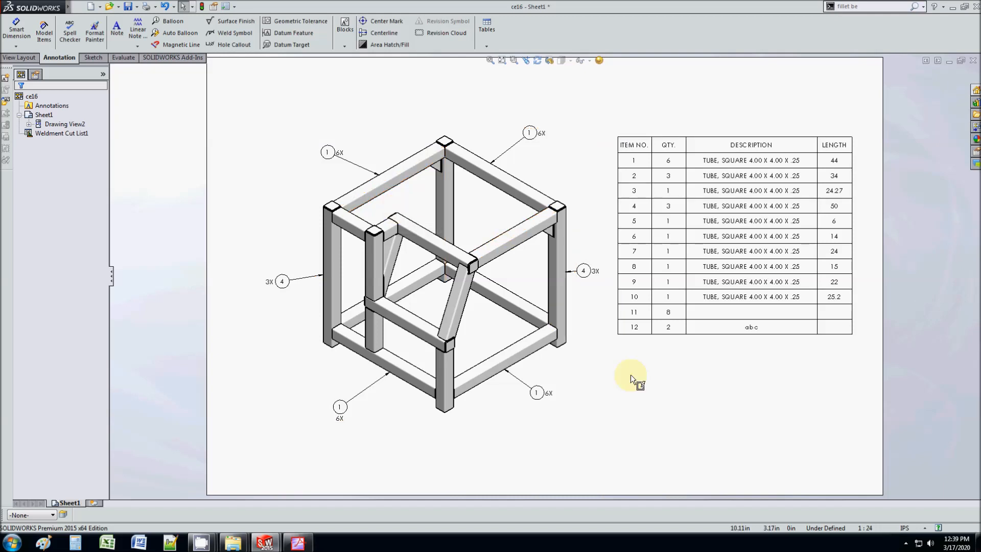
{"action": "left_click", "coordinate": [298, 543]}
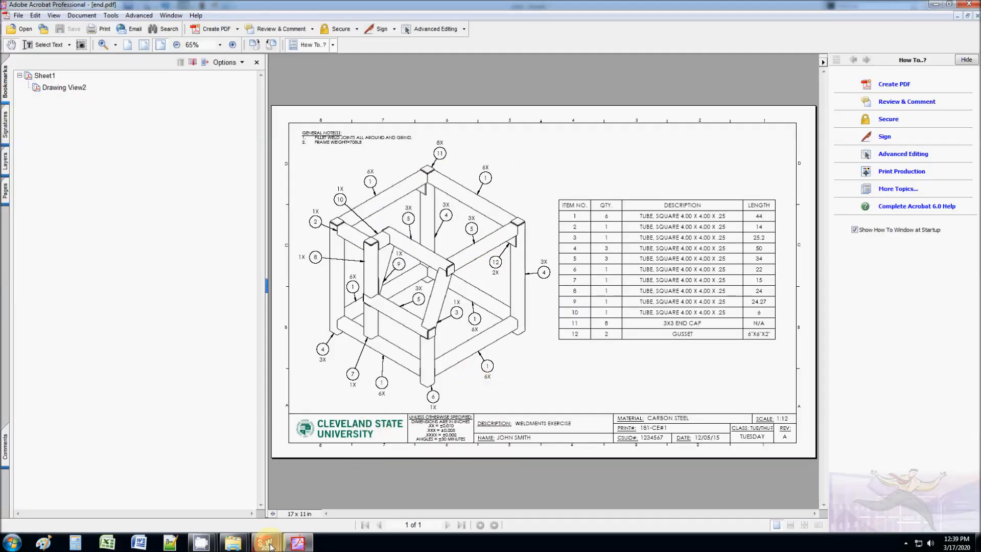